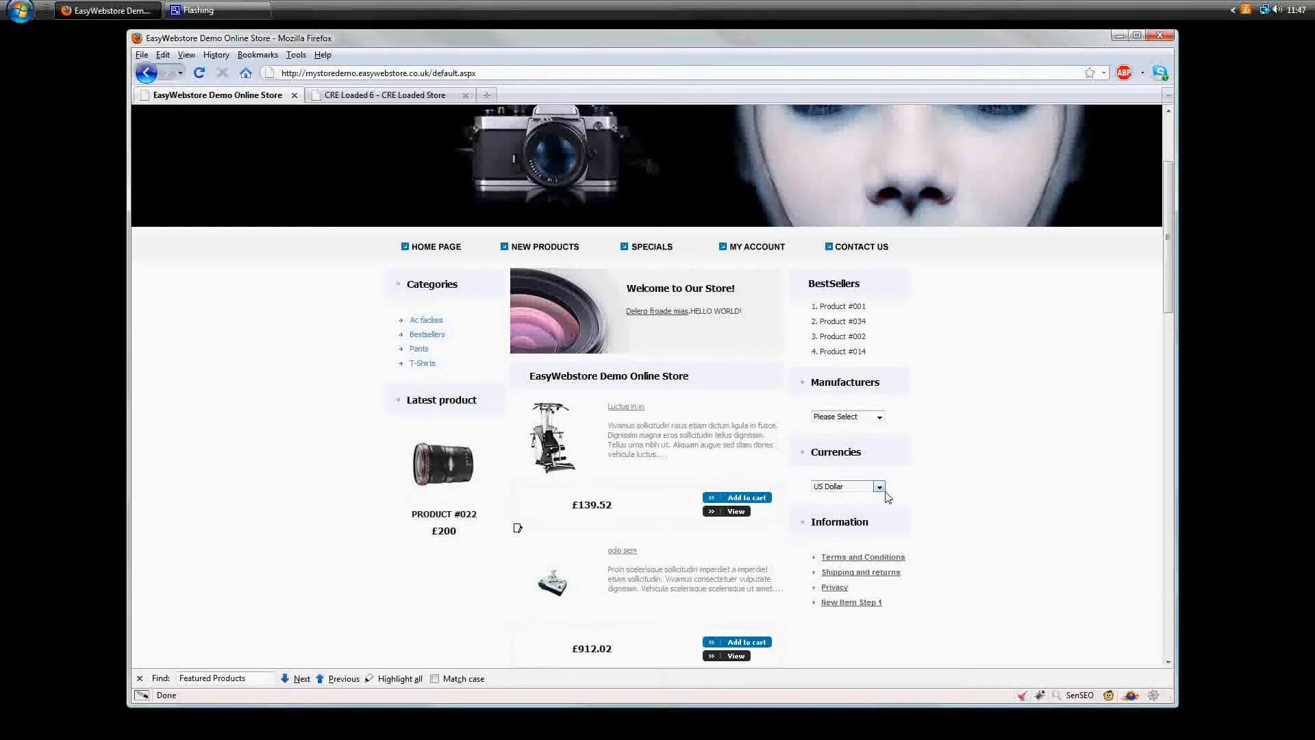
- Enter the store's admin area and open the current template for customisation from the Store Design section
scroll(870, 555, down, 20)
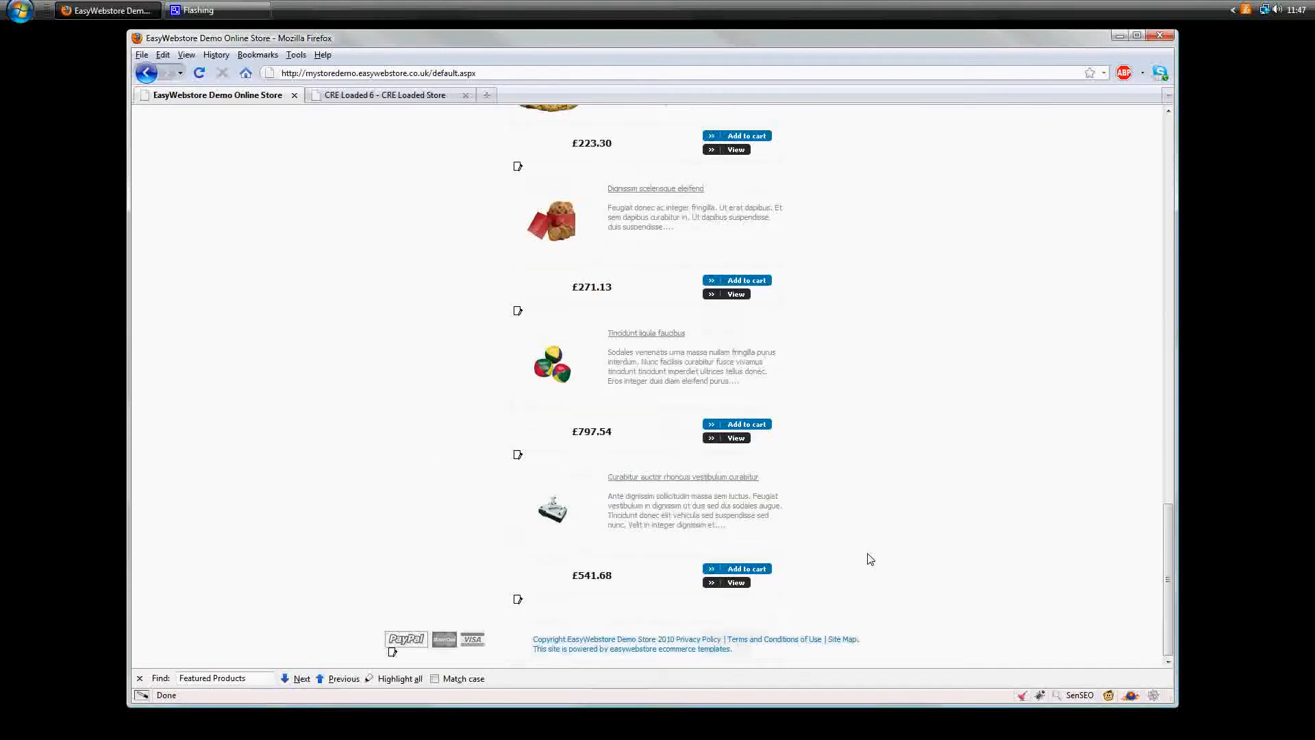
scroll(870, 558, up, 20)
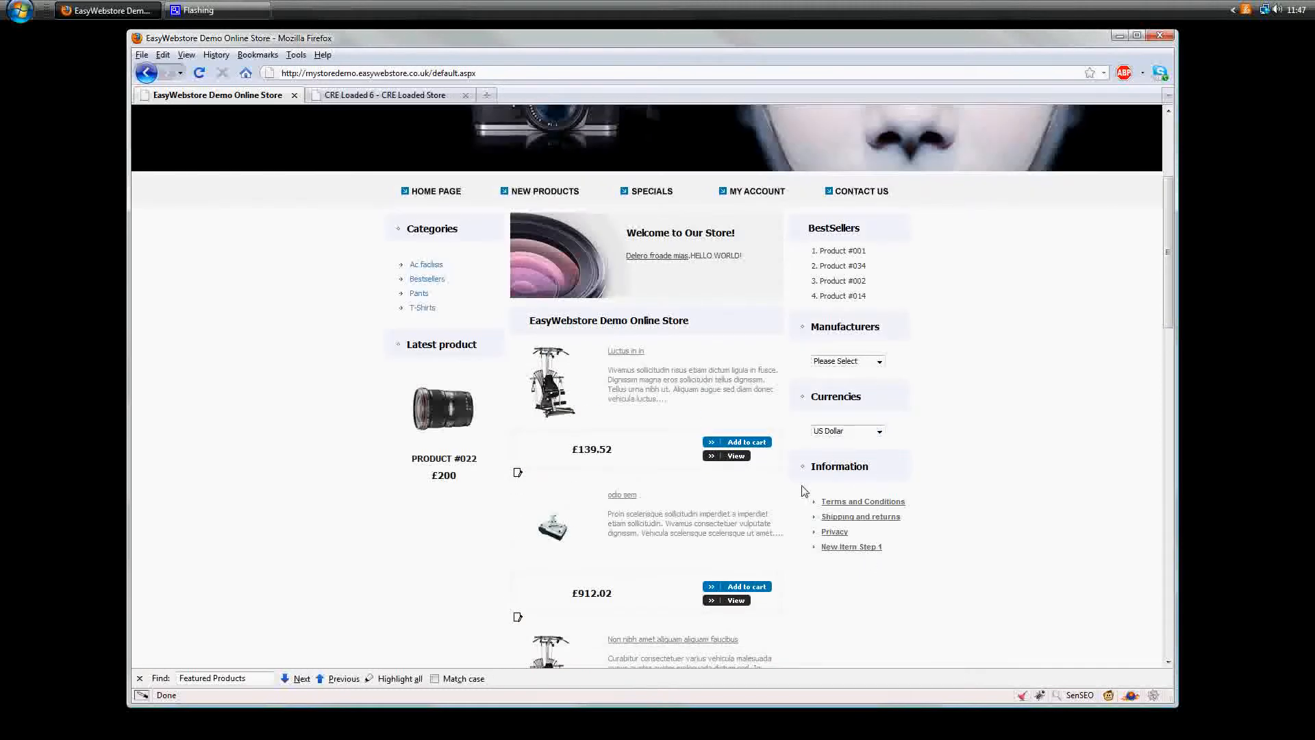
scroll(804, 492, up, 3)
click(656, 152)
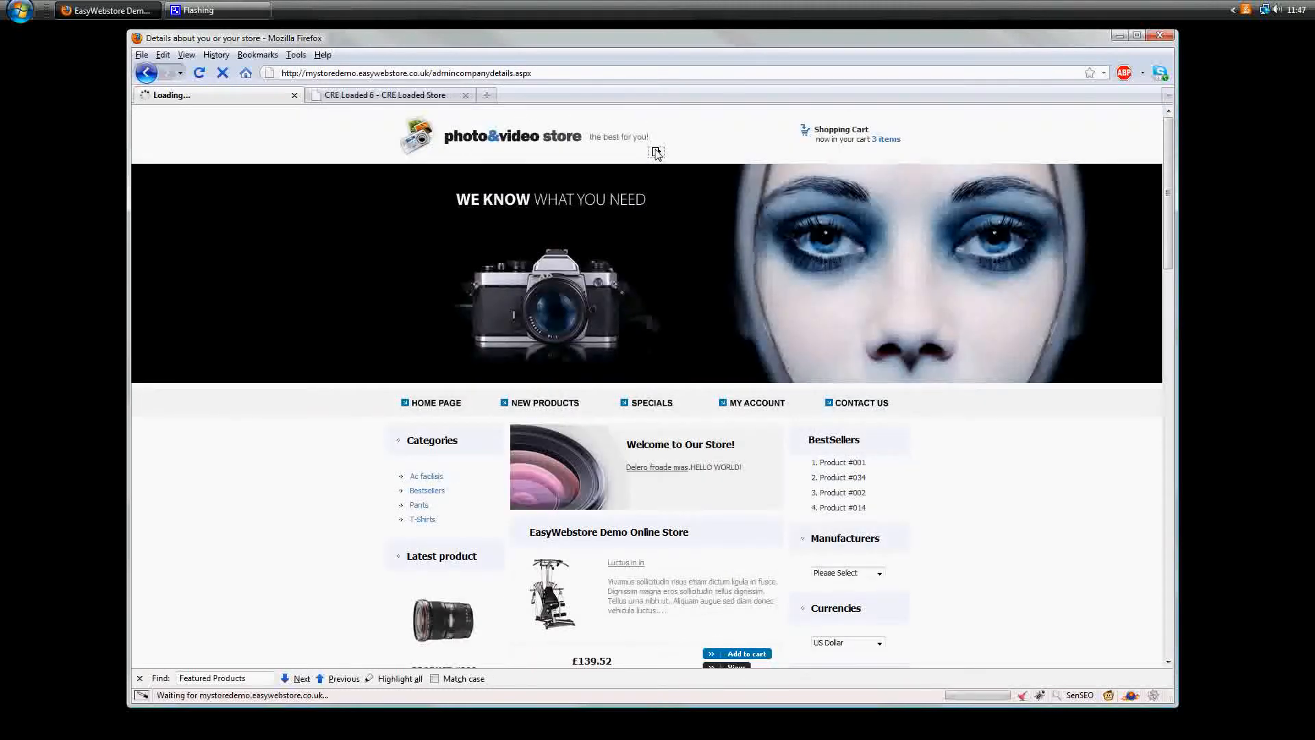
click(356, 160)
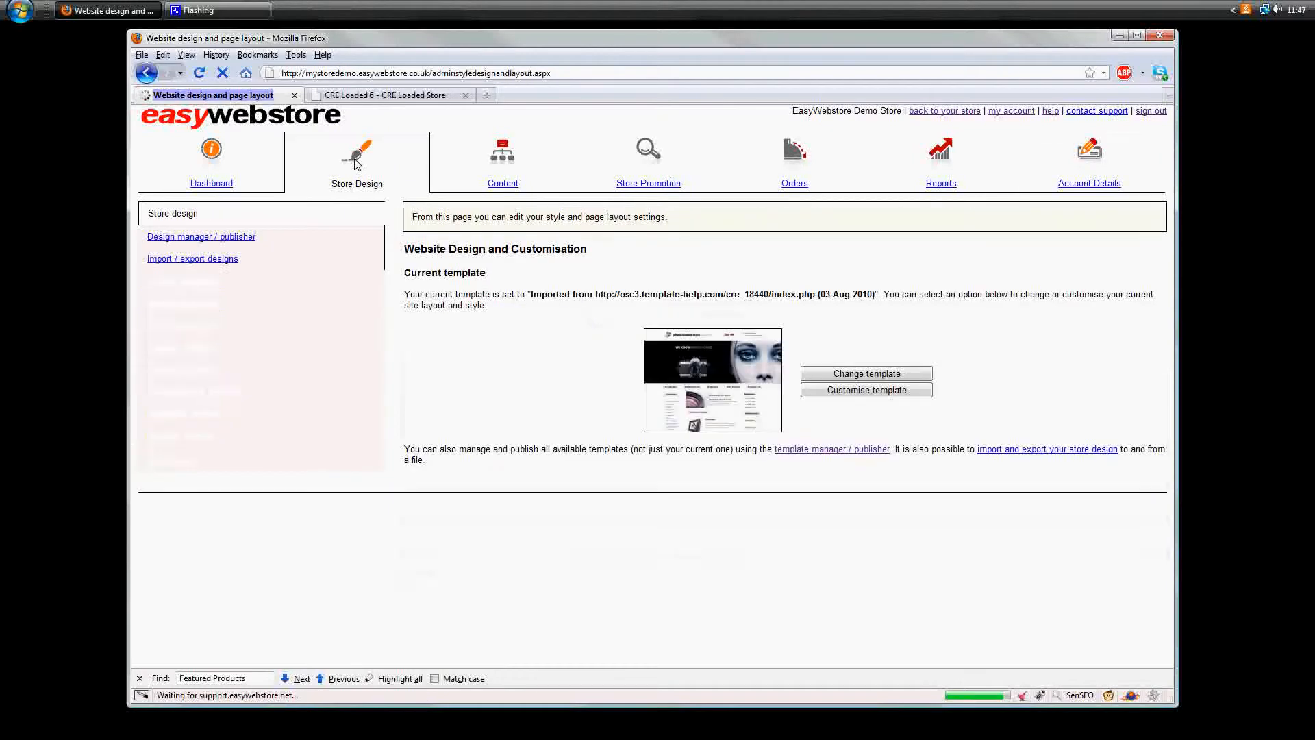
click(846, 394)
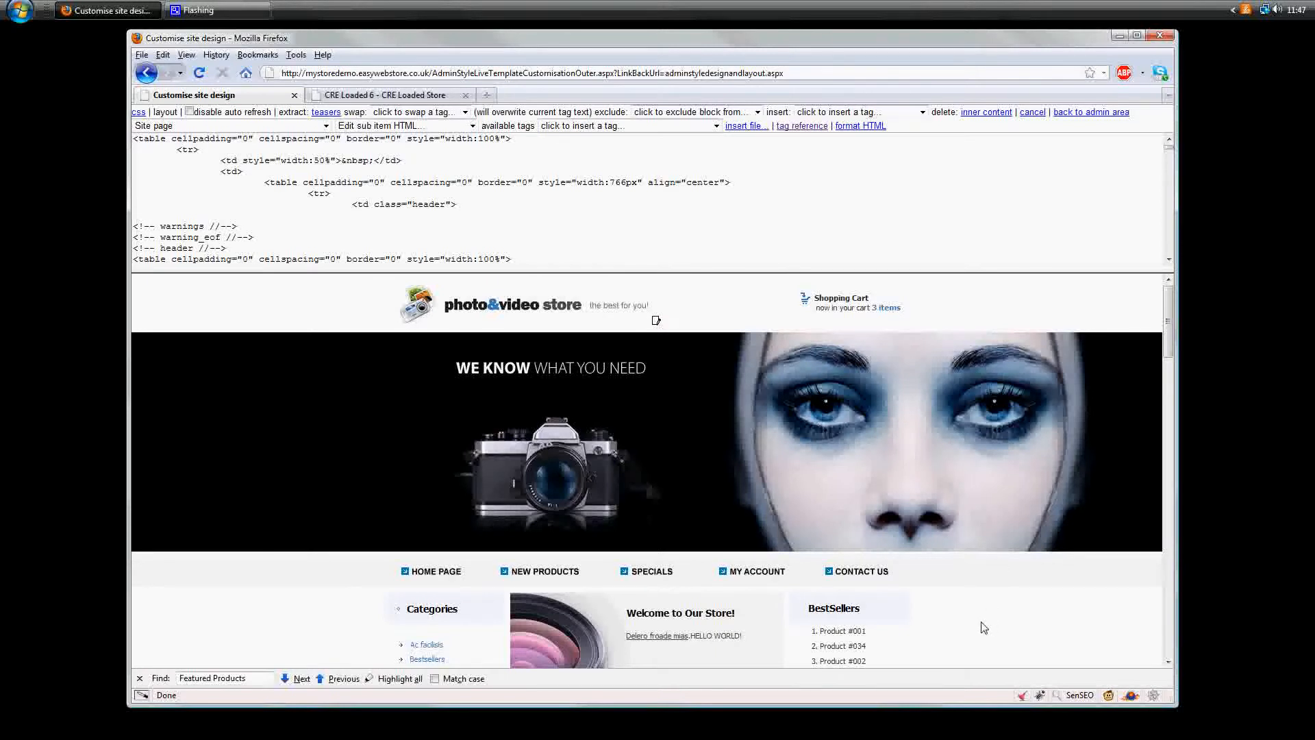
- Copy the entire Site page HTML of the template
scroll(984, 628, down, 4)
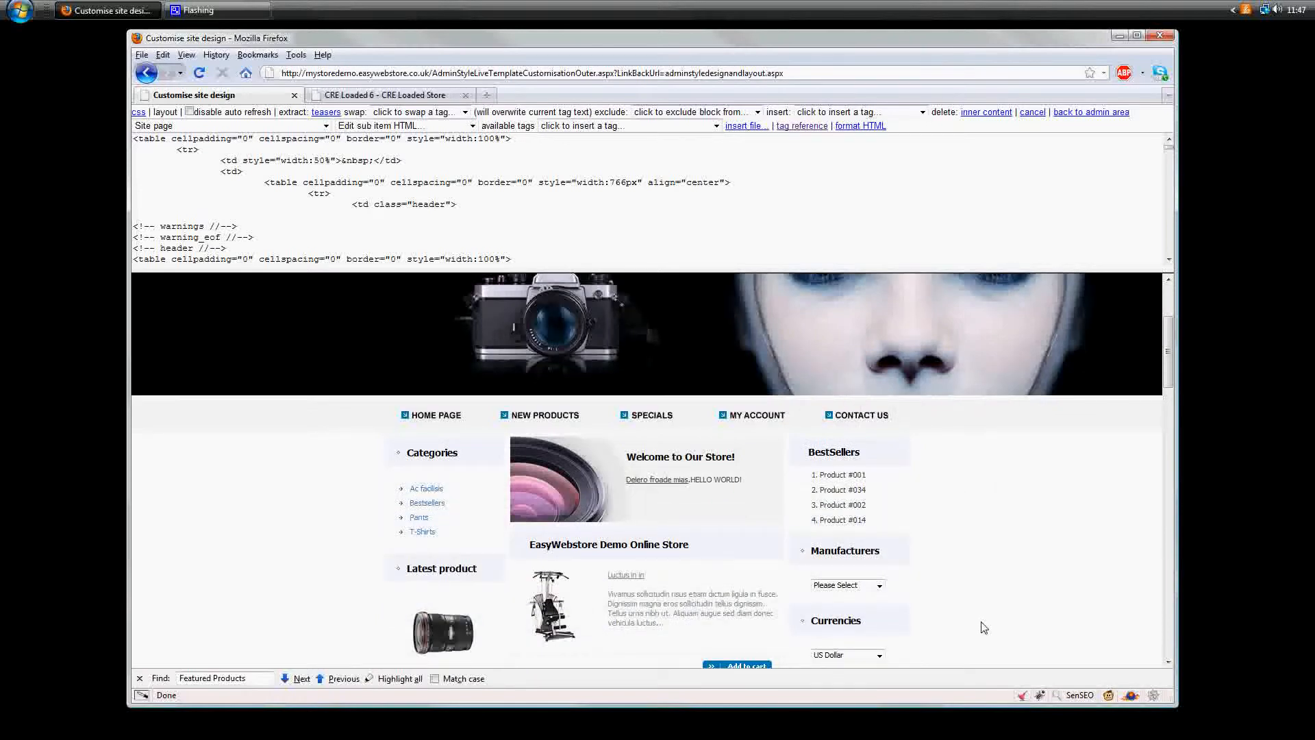
scroll(985, 628, down, 4)
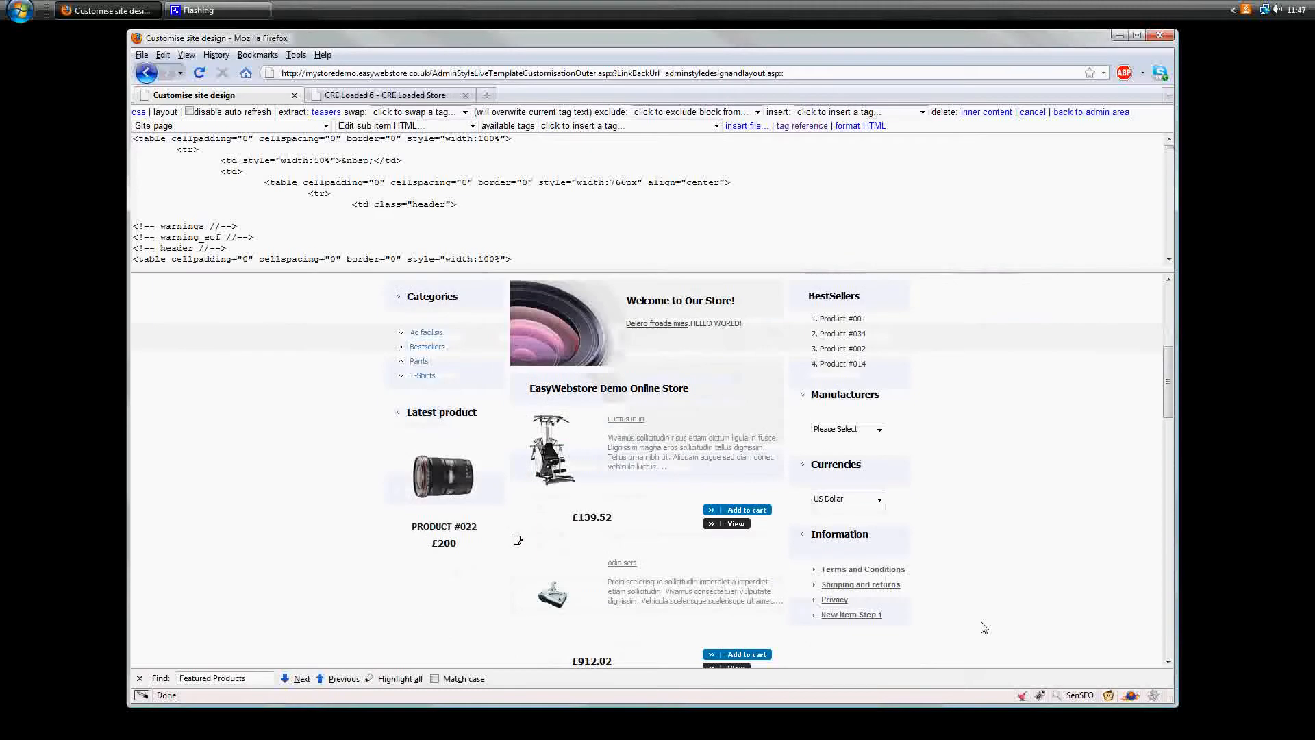
drag(866, 468, 816, 475)
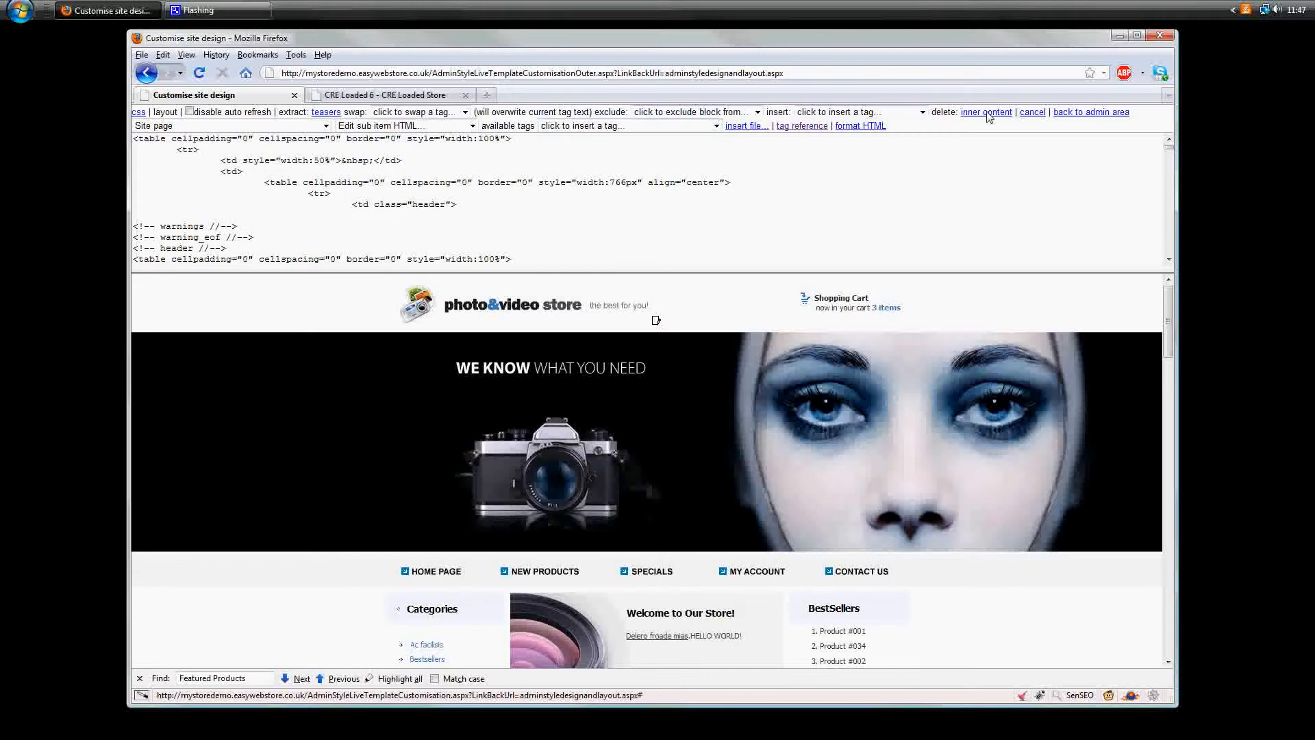
key(ctrl+a)
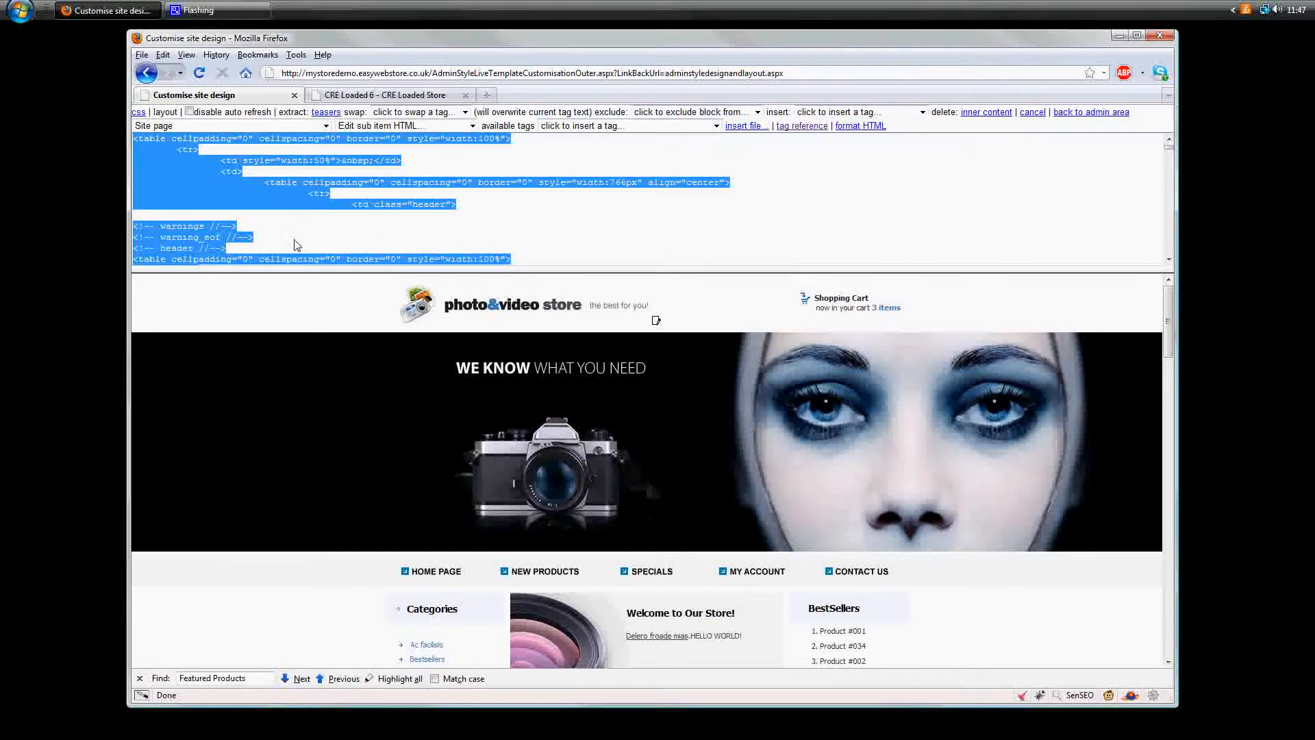
right_click(291, 201)
click(343, 234)
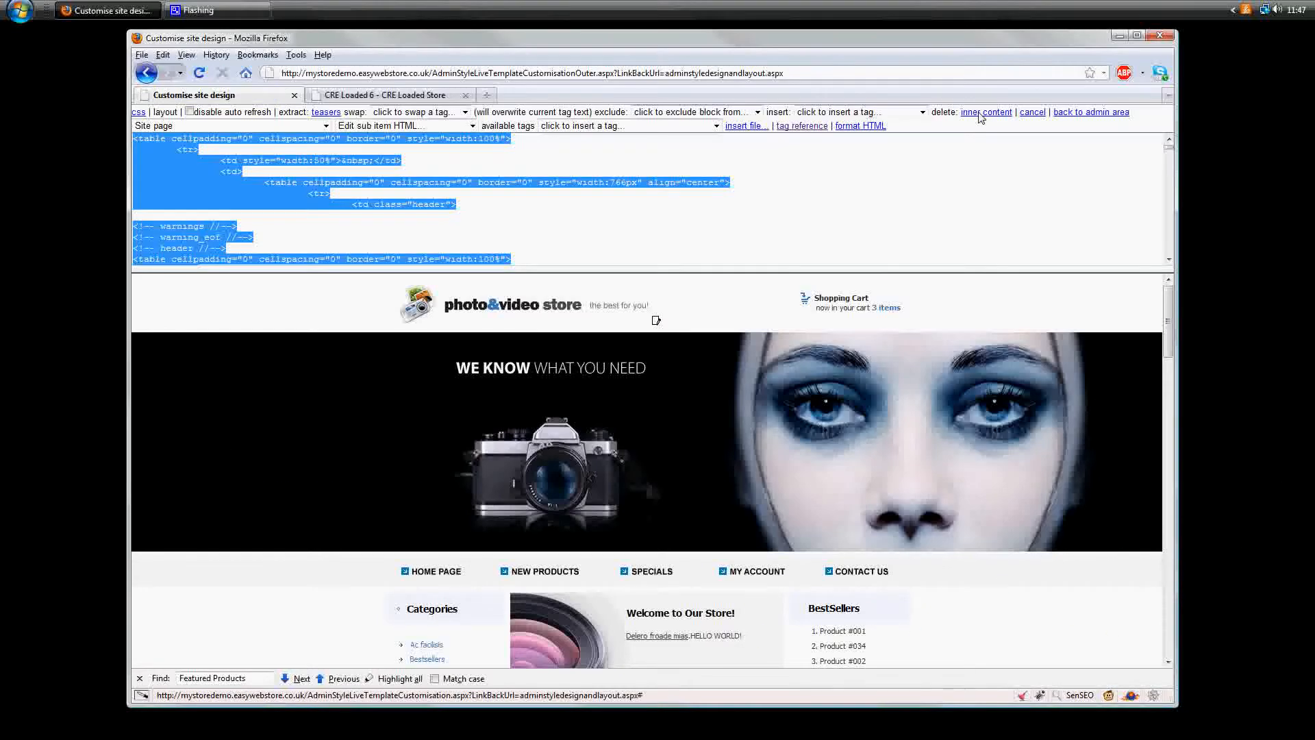
- Delete the Currencies and Manufacturers blocks from the store page's sidebar
click(985, 113)
scroll(842, 431, down, 9)
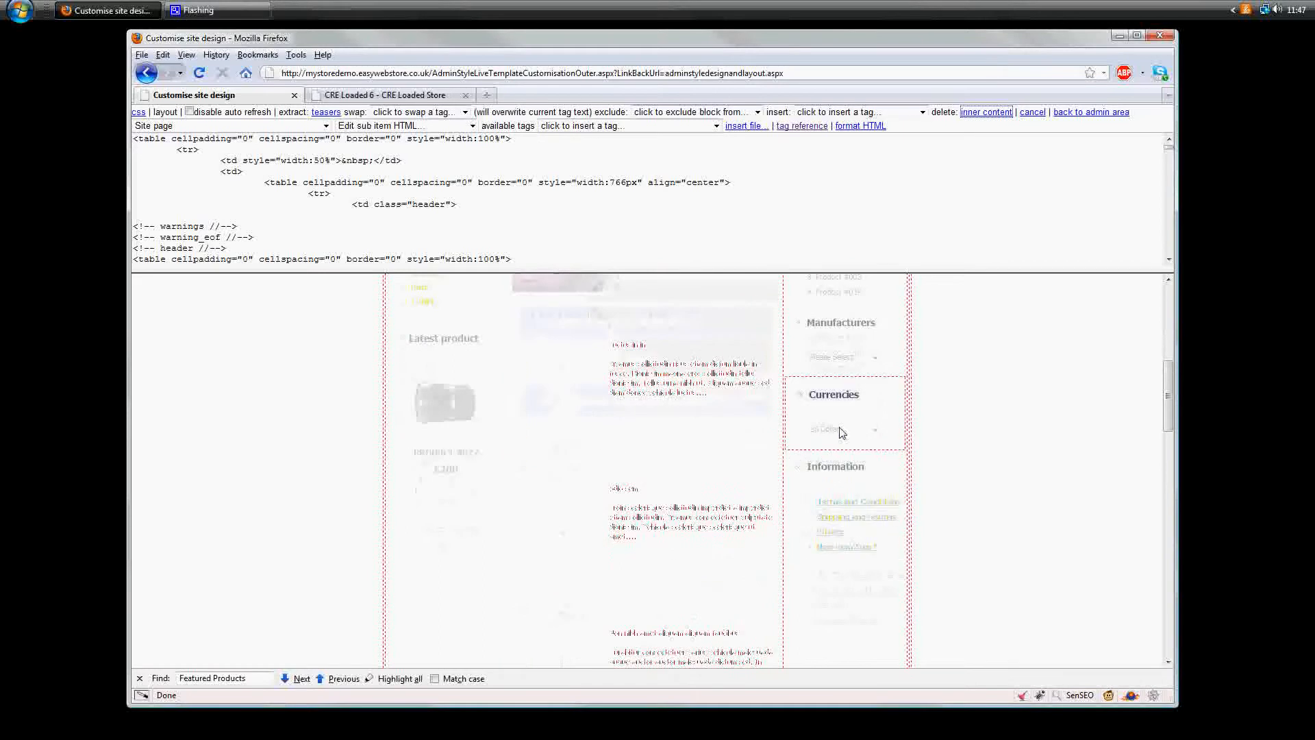
click(880, 382)
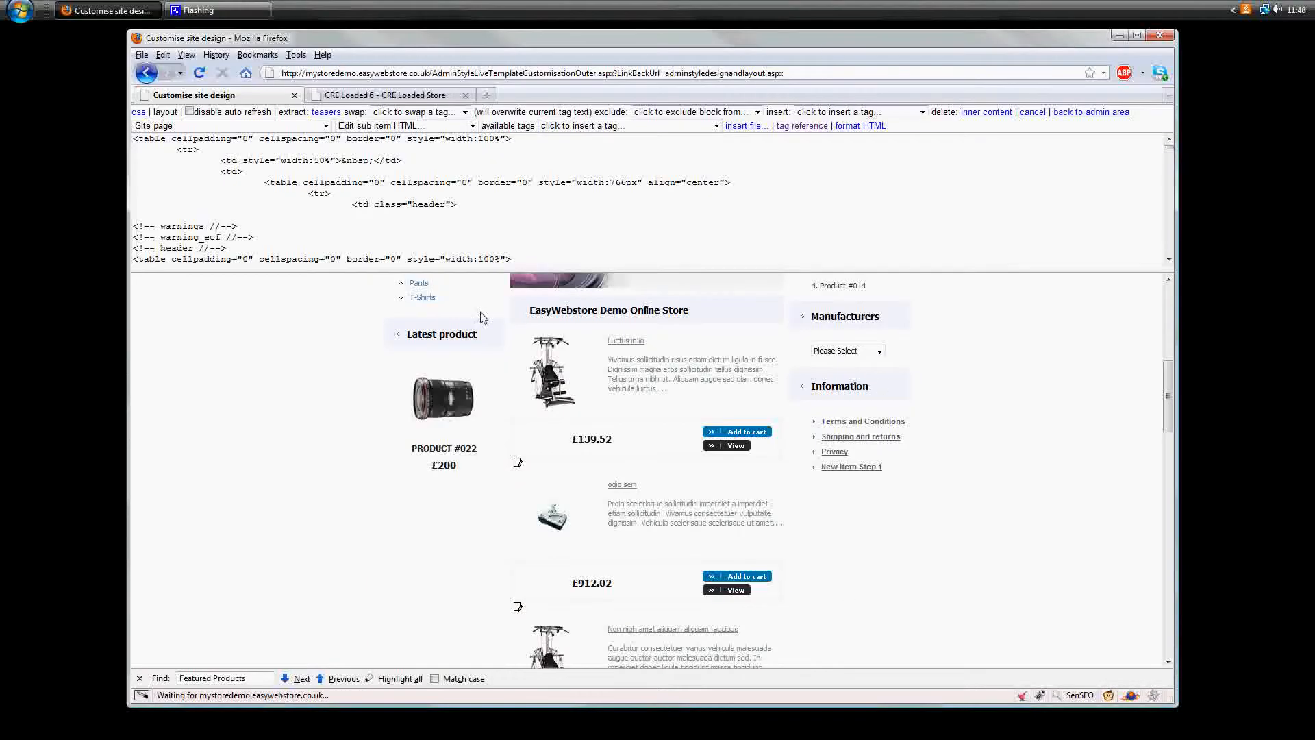
click(987, 112)
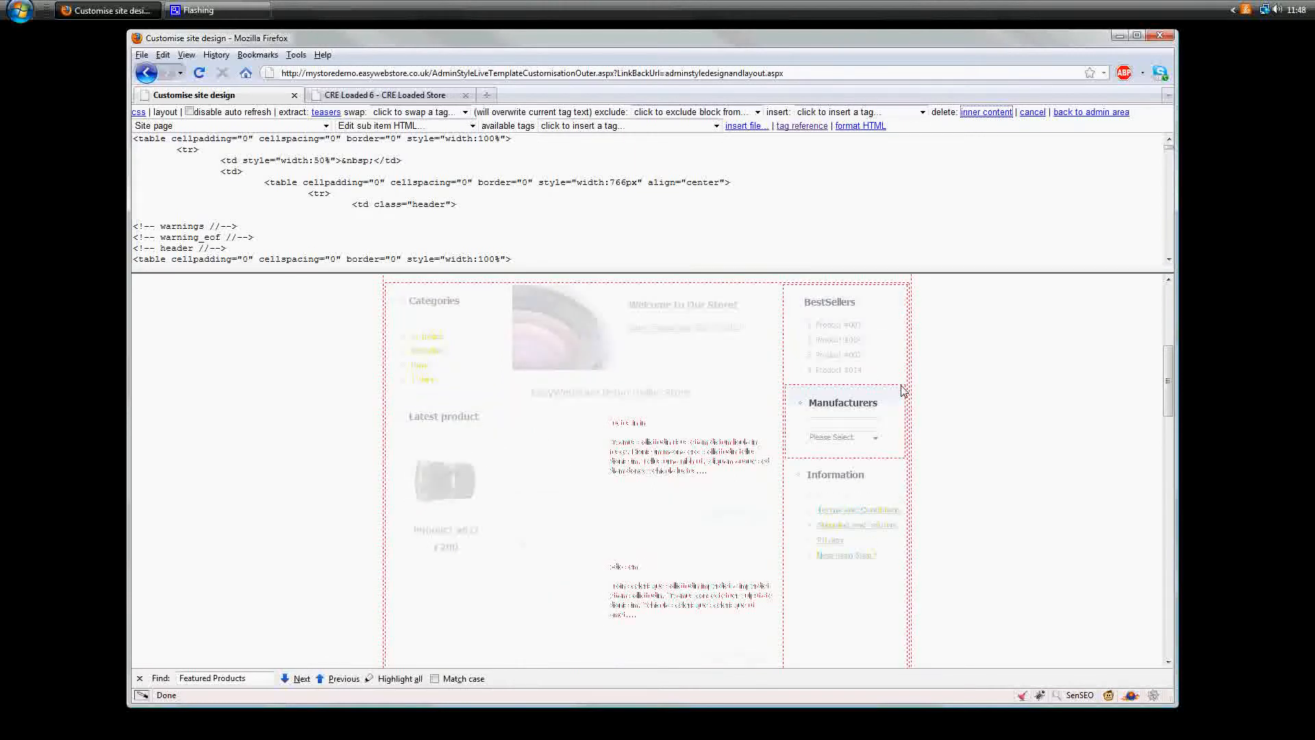
click(903, 391)
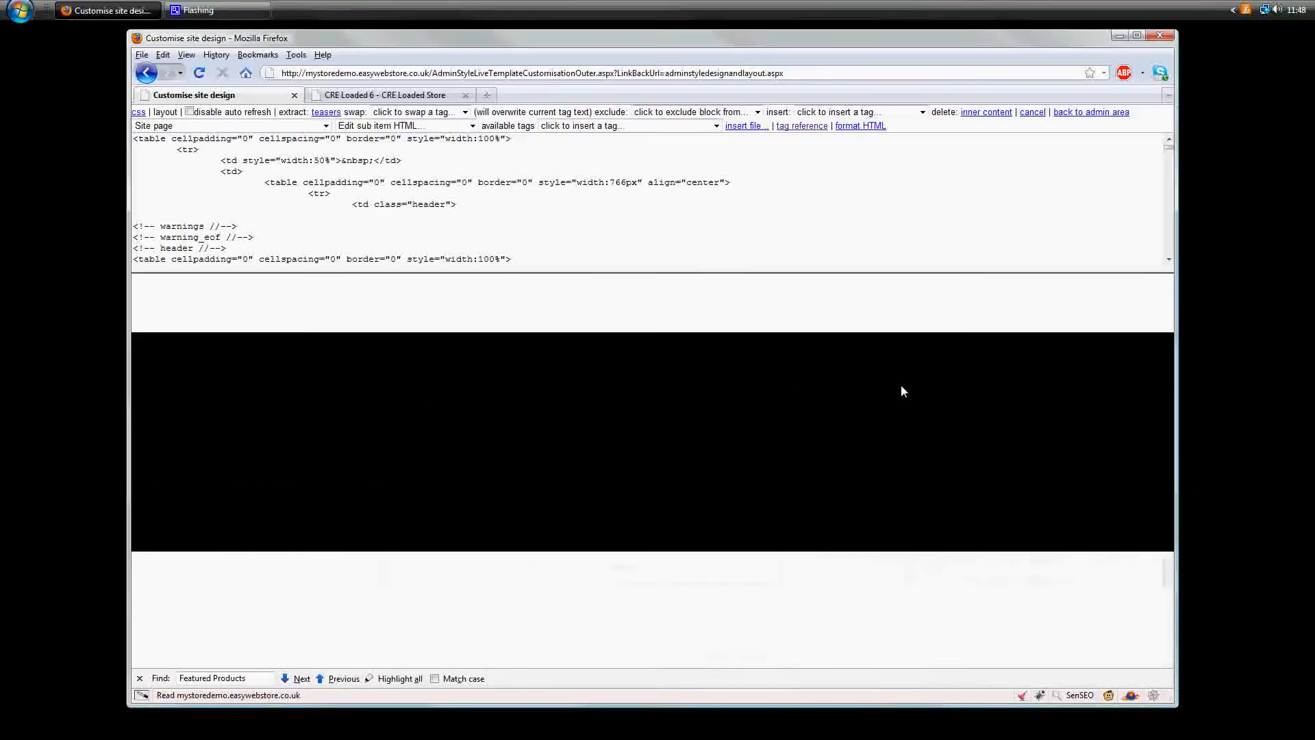
- Find the sidebar's Information heading in the Site page HTML
scroll(911, 536, up, 2)
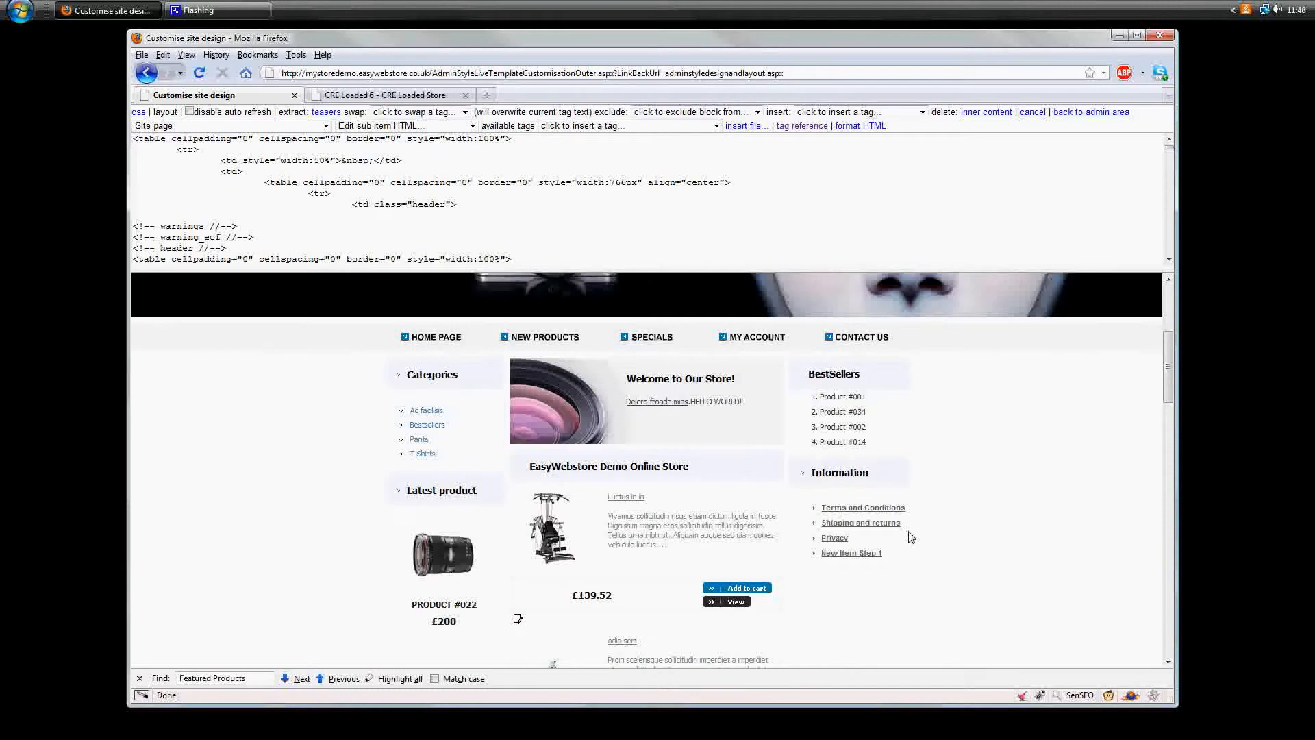
double_click(855, 478)
key(ctrl+c)
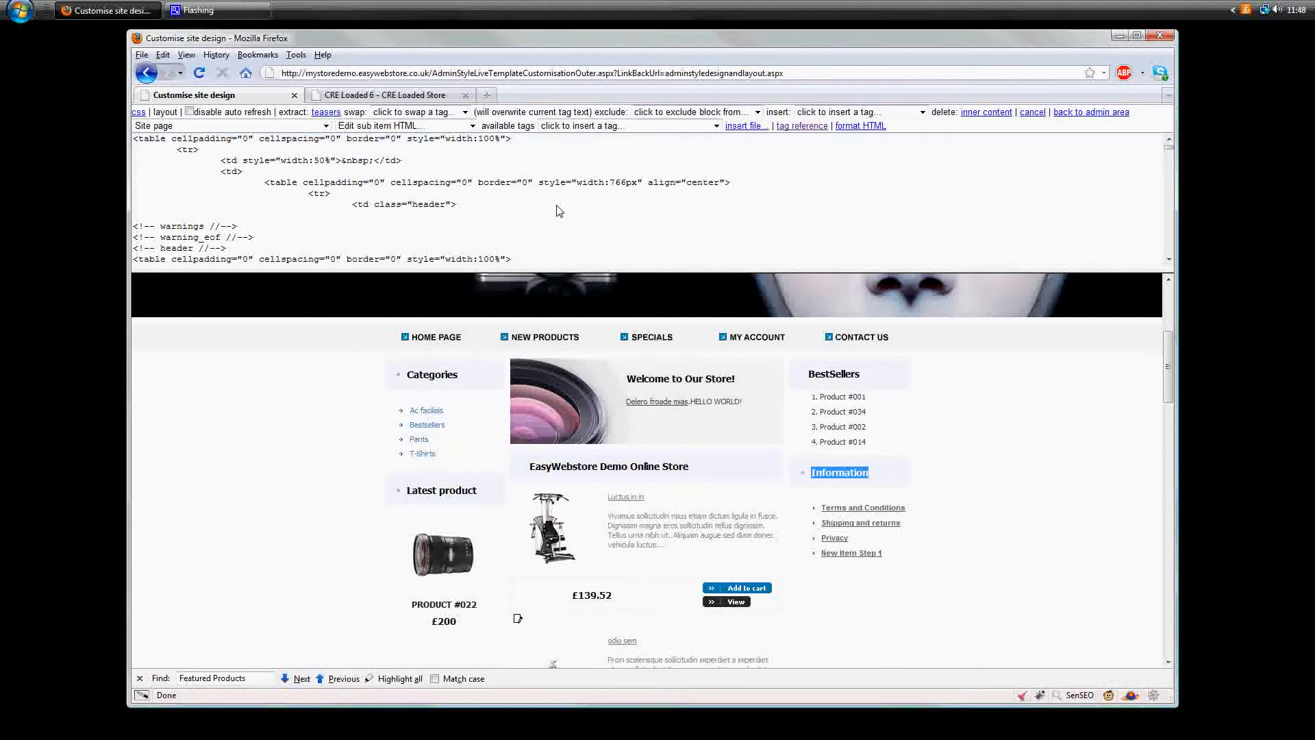
key(ctrl+f)
key(ctrl+v)
scroll(555, 215, down, 4)
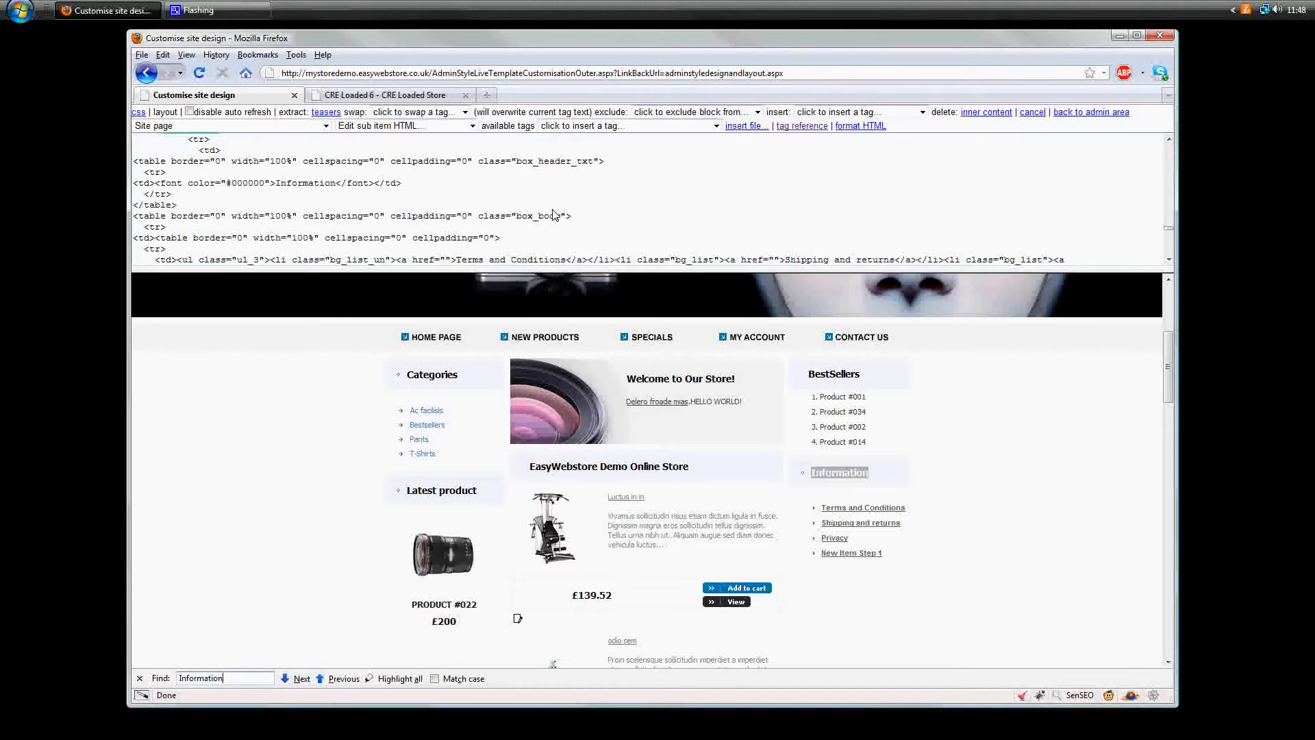
- Separate the Information box's ul list from its td tags onto its own lines and mark it with xx before and after
click(182, 195)
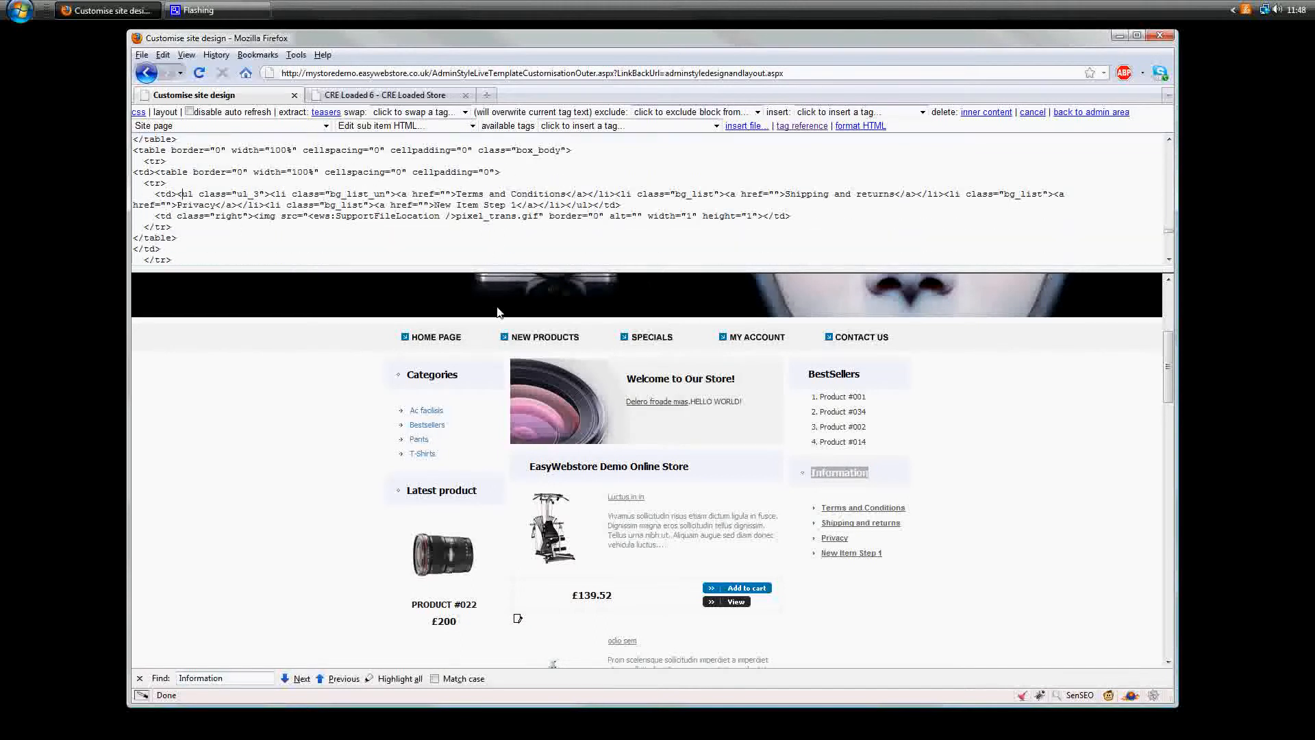
key(Return)
key(Return)
key(Return)
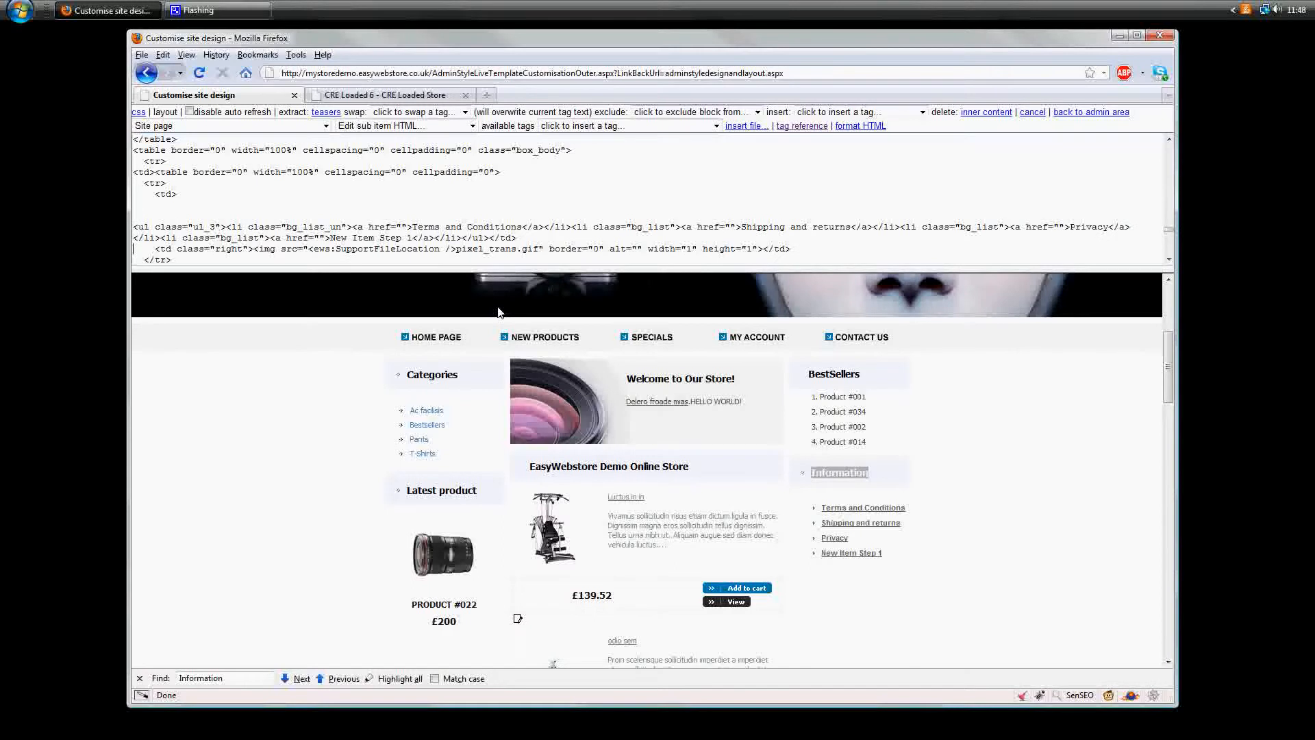
key(Up)
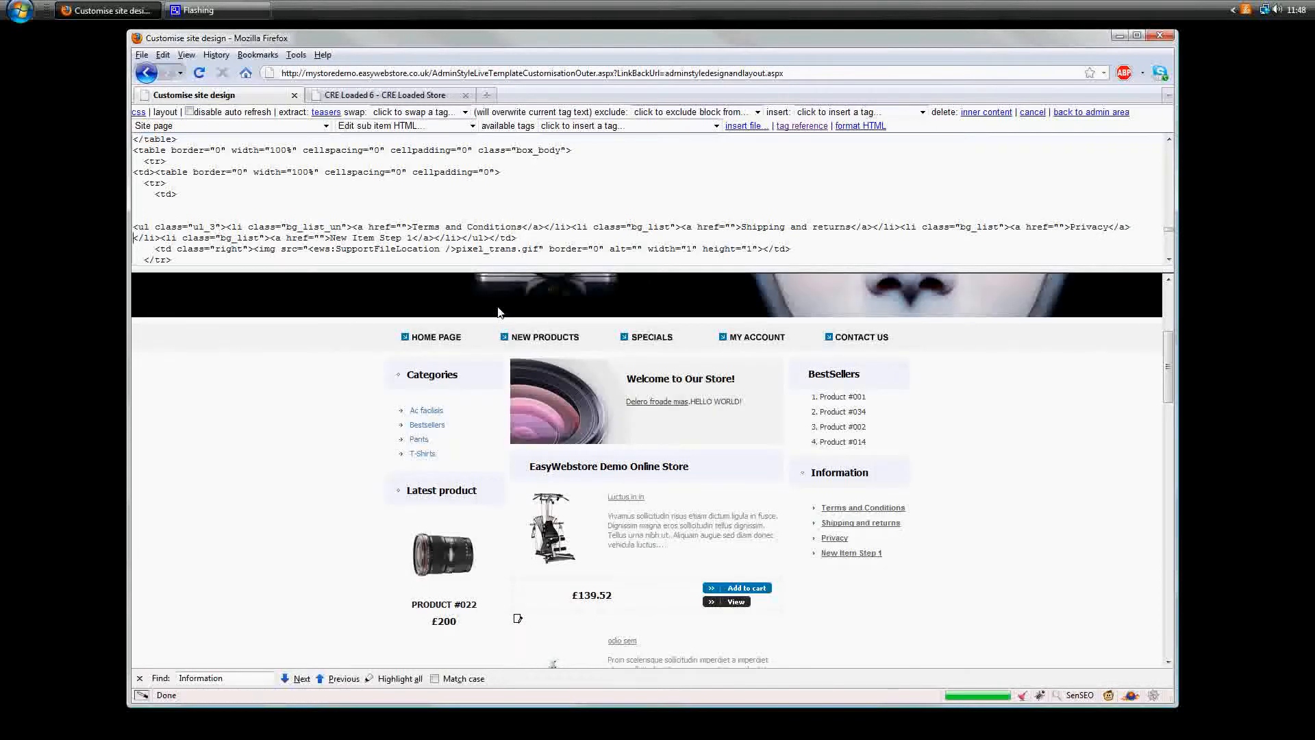
key(End)
key(Left)
key(Left)
key(Left)
key(Return)
key(Return)
key(Up)
key(Up)
key(Up)
text(xx)
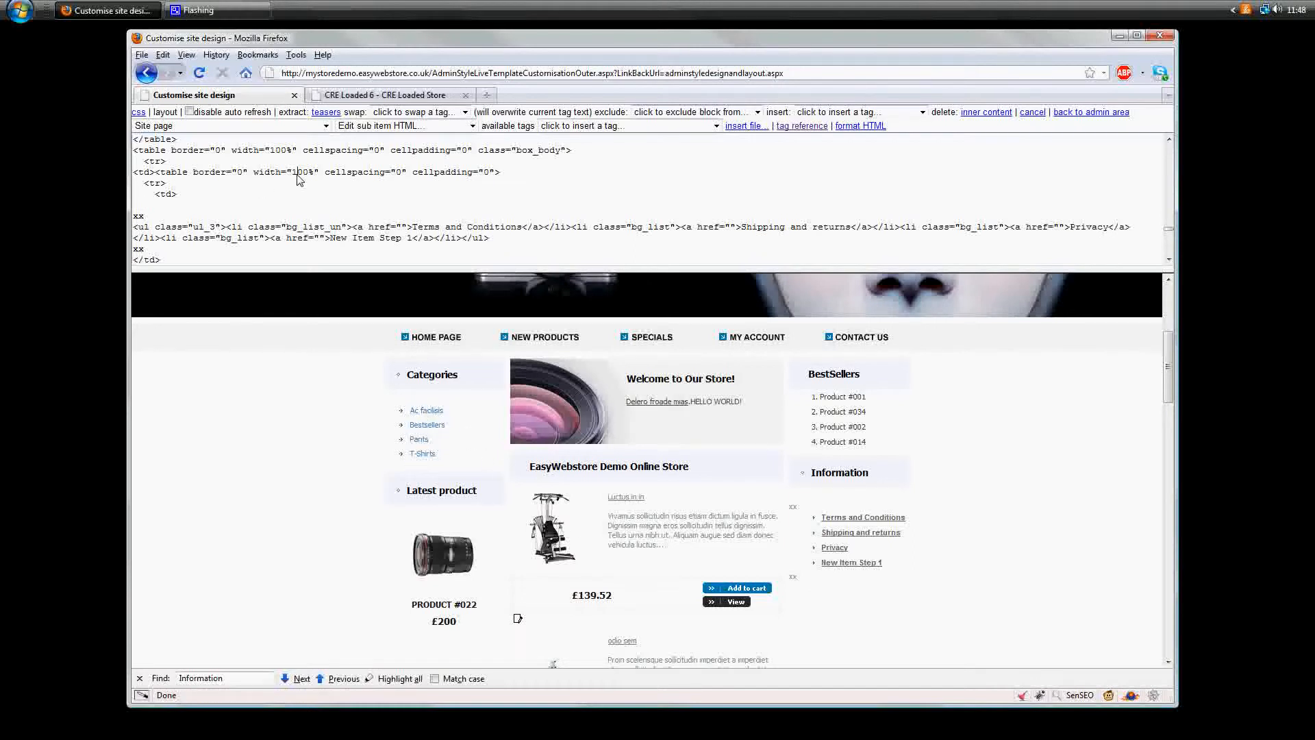
- Find the ews:SiteNavigation tag in the HTML by searching for site and copy its whole line
key(ctrl+f)
text(site)
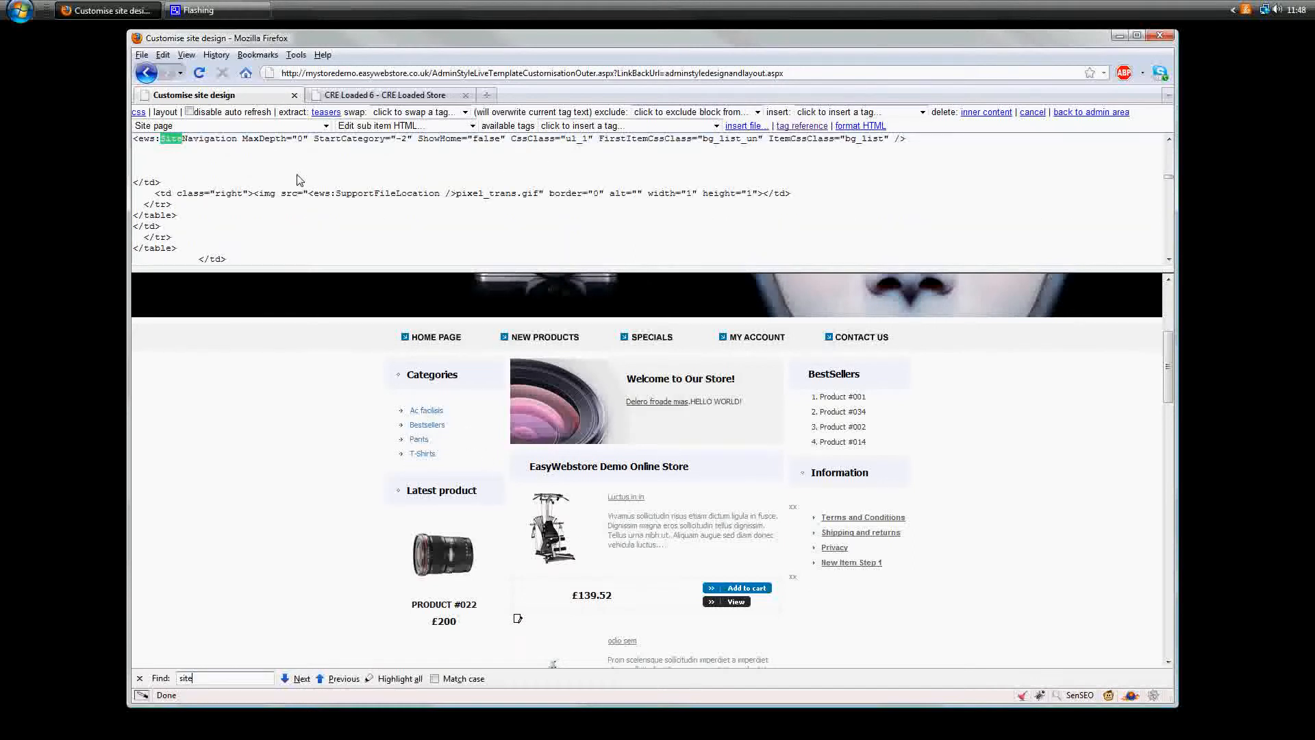
click(369, 141)
key(Home)
key(shift+End)
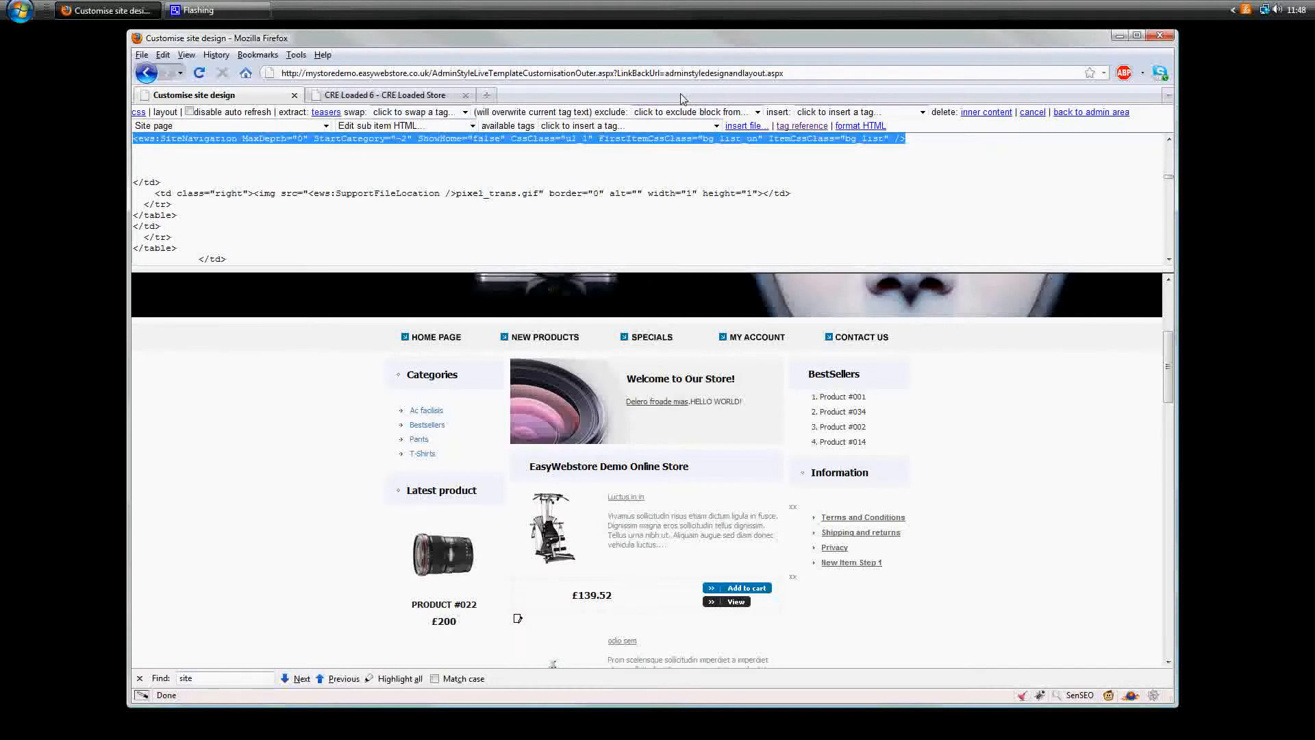
- Find the xx markers around the Information list, remove them and paste the SiteNavigation tag above the list
key(ctrl+f)
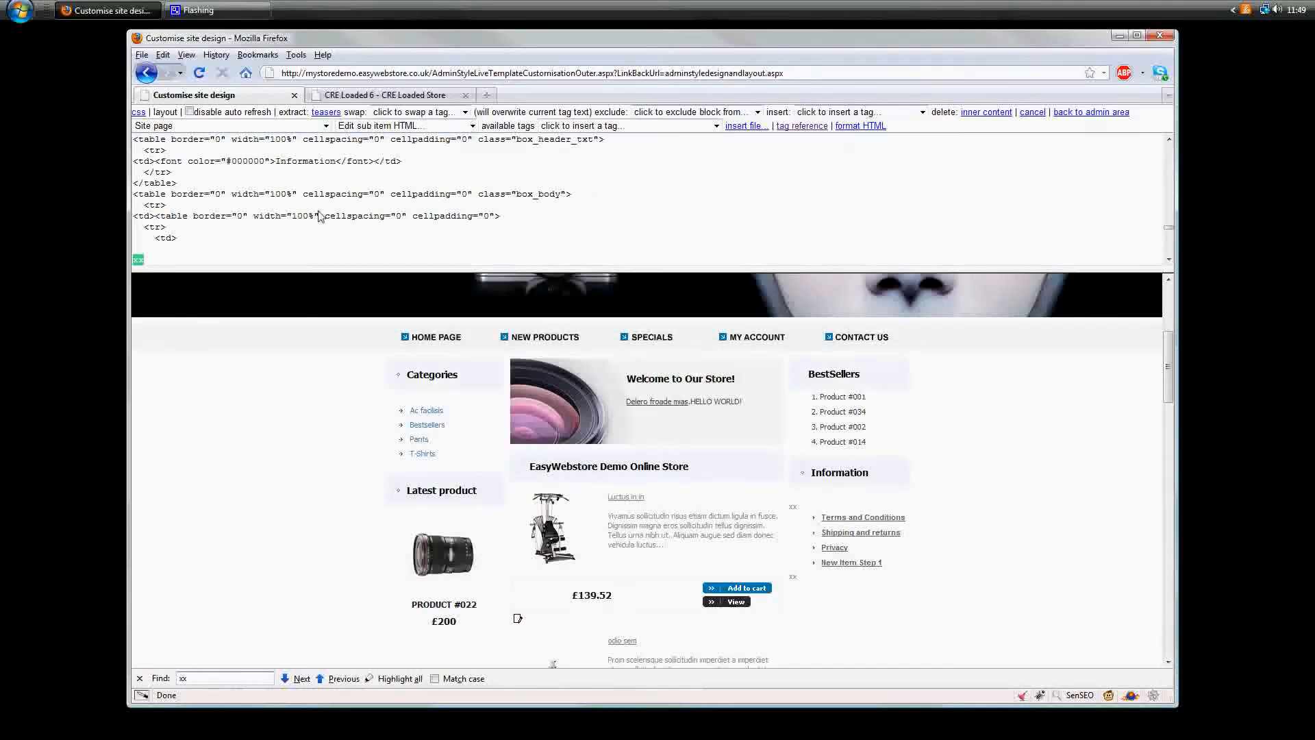
text(xx)
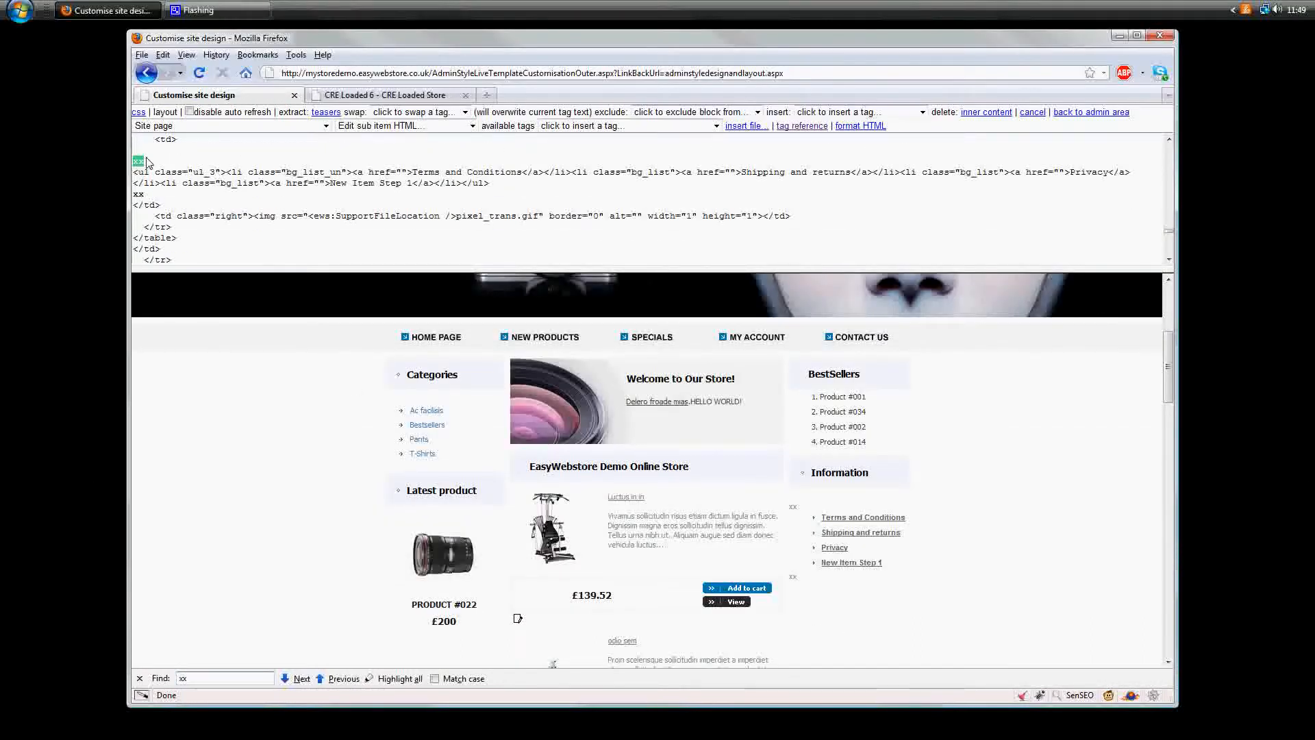
click(159, 196)
key(Return)
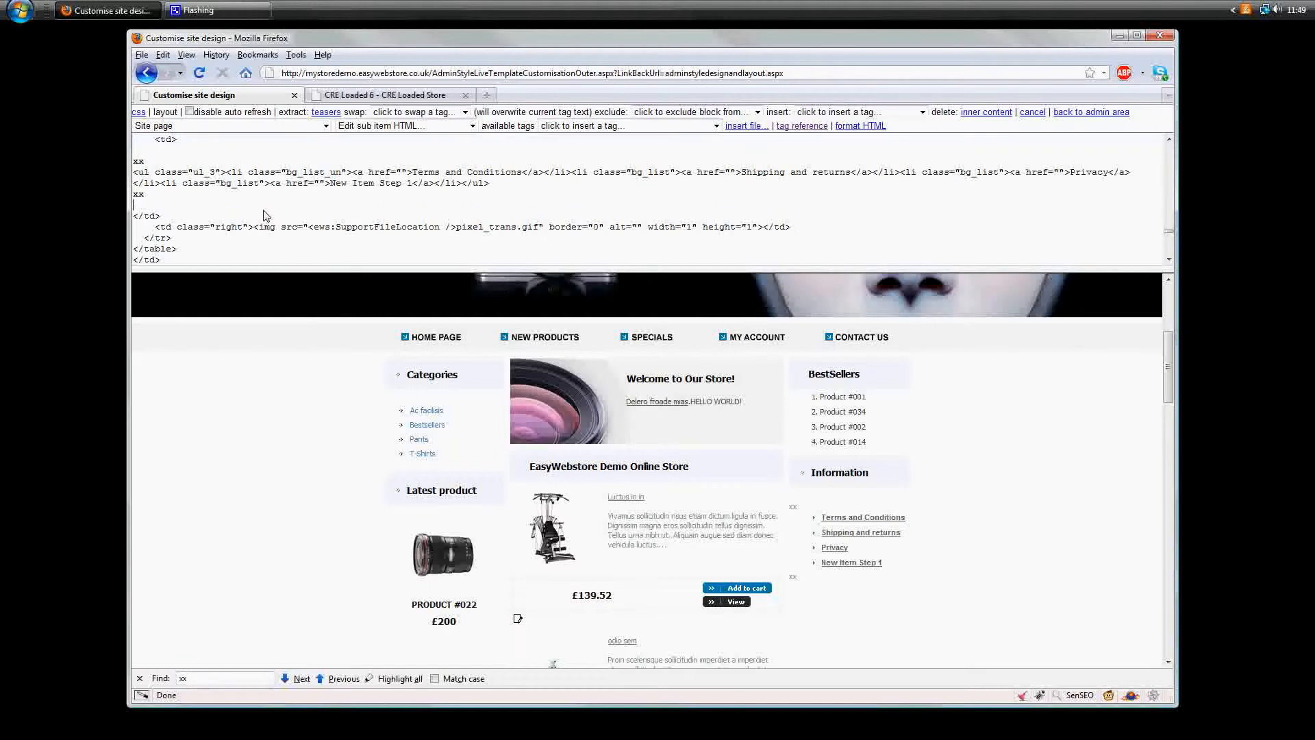
key(Delete)
key(Up)
key(Up)
key(Up)
key(shift+End)
key(Delete)
key(Return)
key(Return)
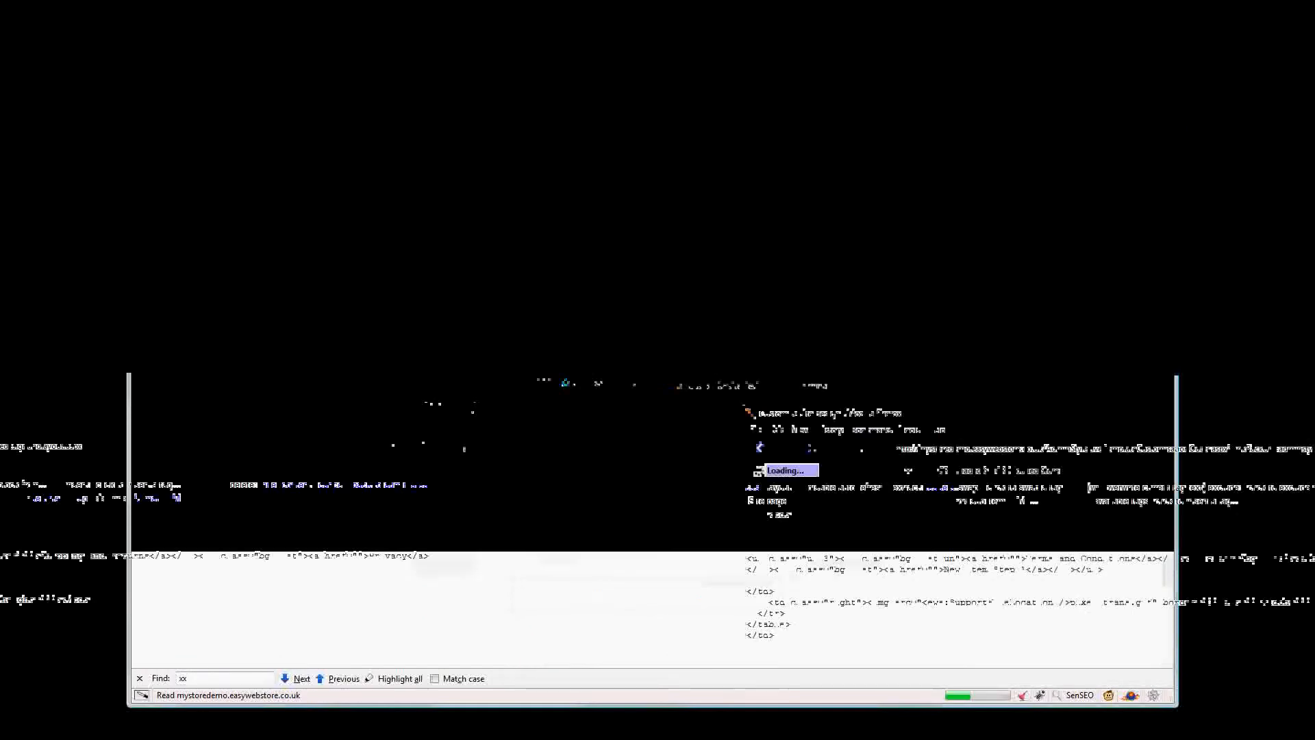
key(Up)
text(<ews:SiteNavigation MaxDepth="0" StartCategory="-2" ShowHome="false" CssClass="ul_1" FirstItemCssClass="bg_list_un" ItemCssClass="bg_list" />)
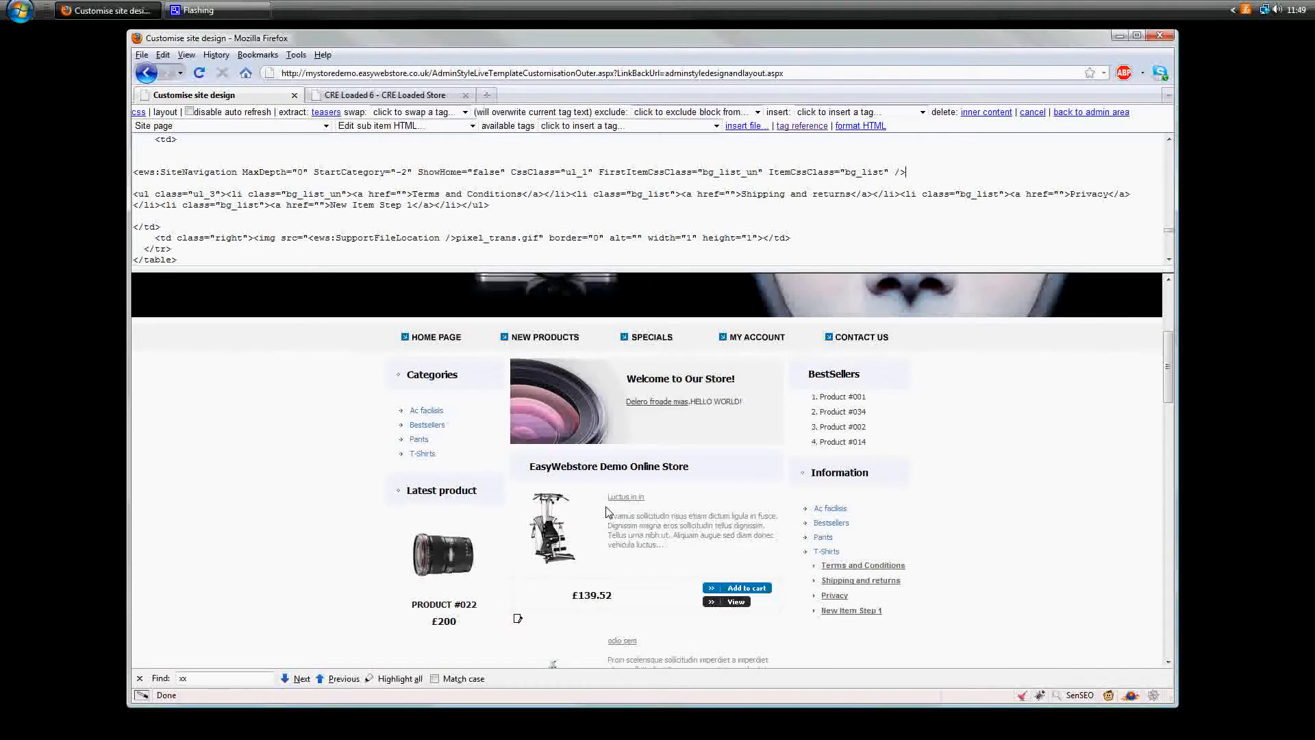
- In the pasted SiteNavigation tag, set StartCategory to "-1" and add ShowContentPages="true"
double_click(403, 170)
click(401, 175)
drag(402, 172, 406, 172)
text(1)
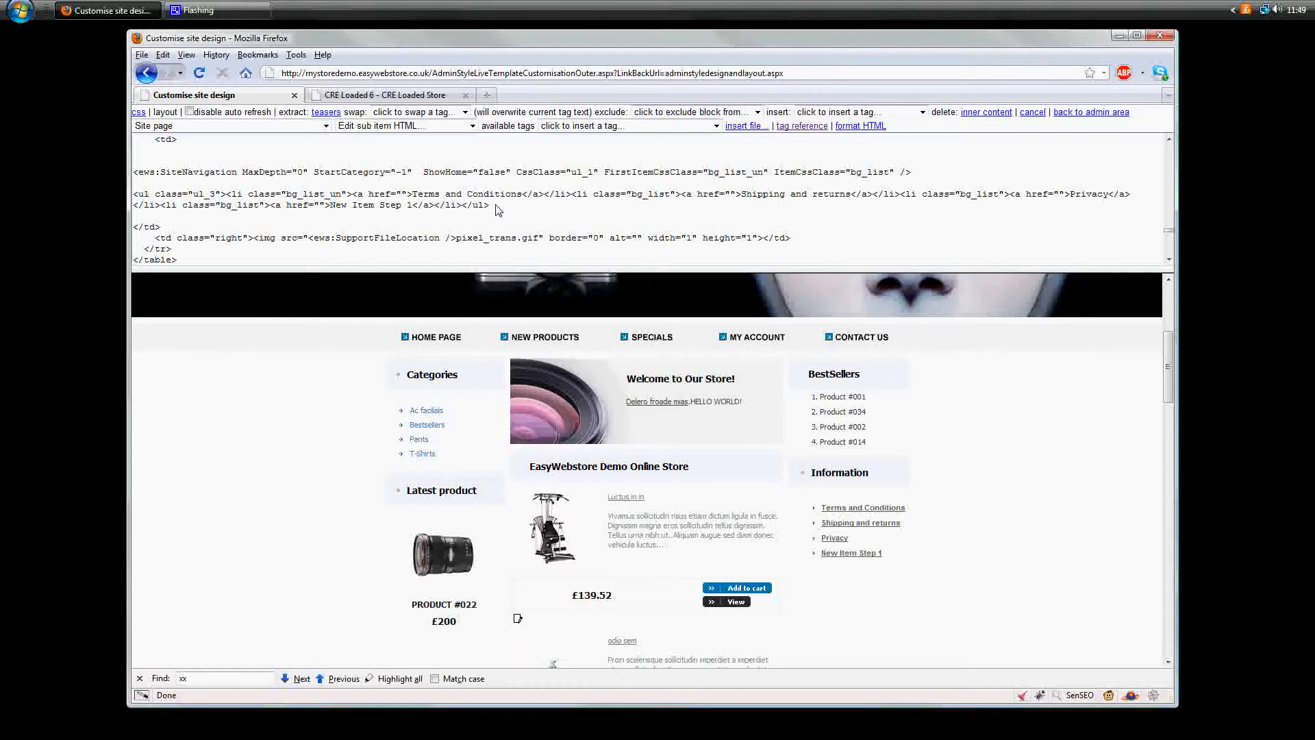
text(ShowConten)
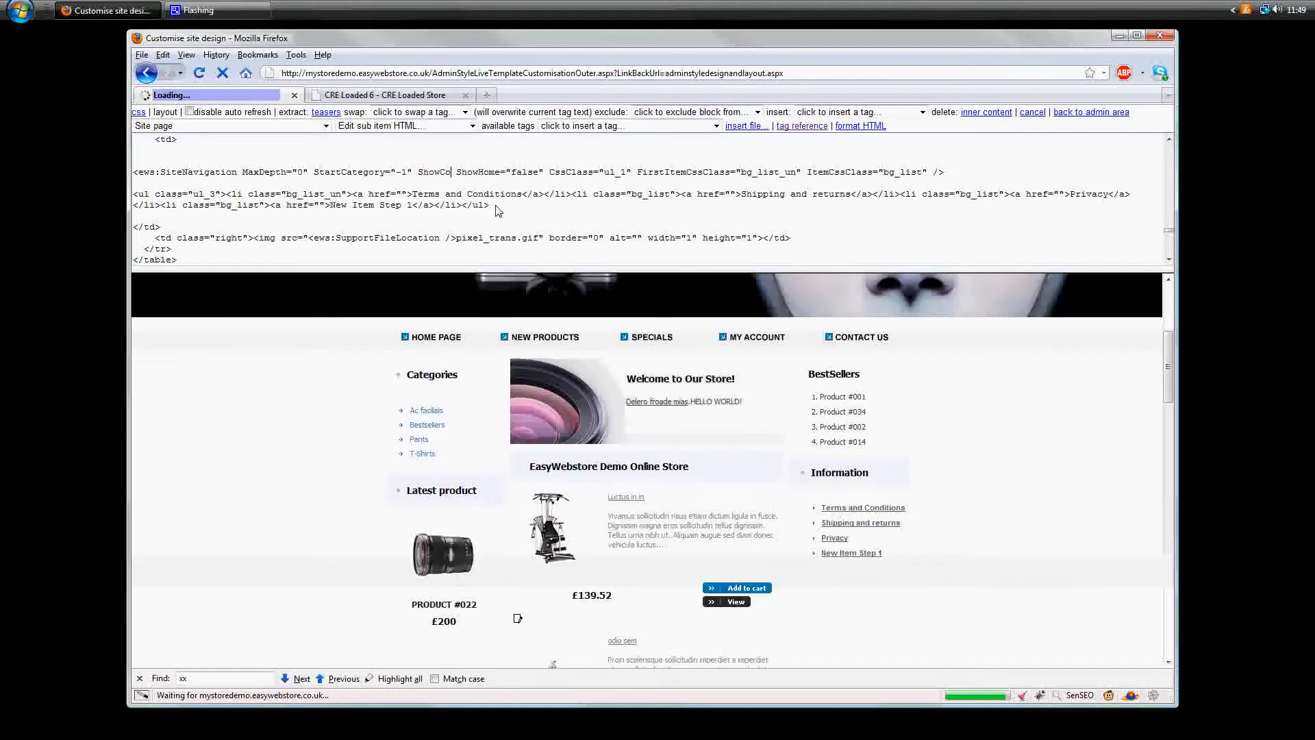
text(tPage)
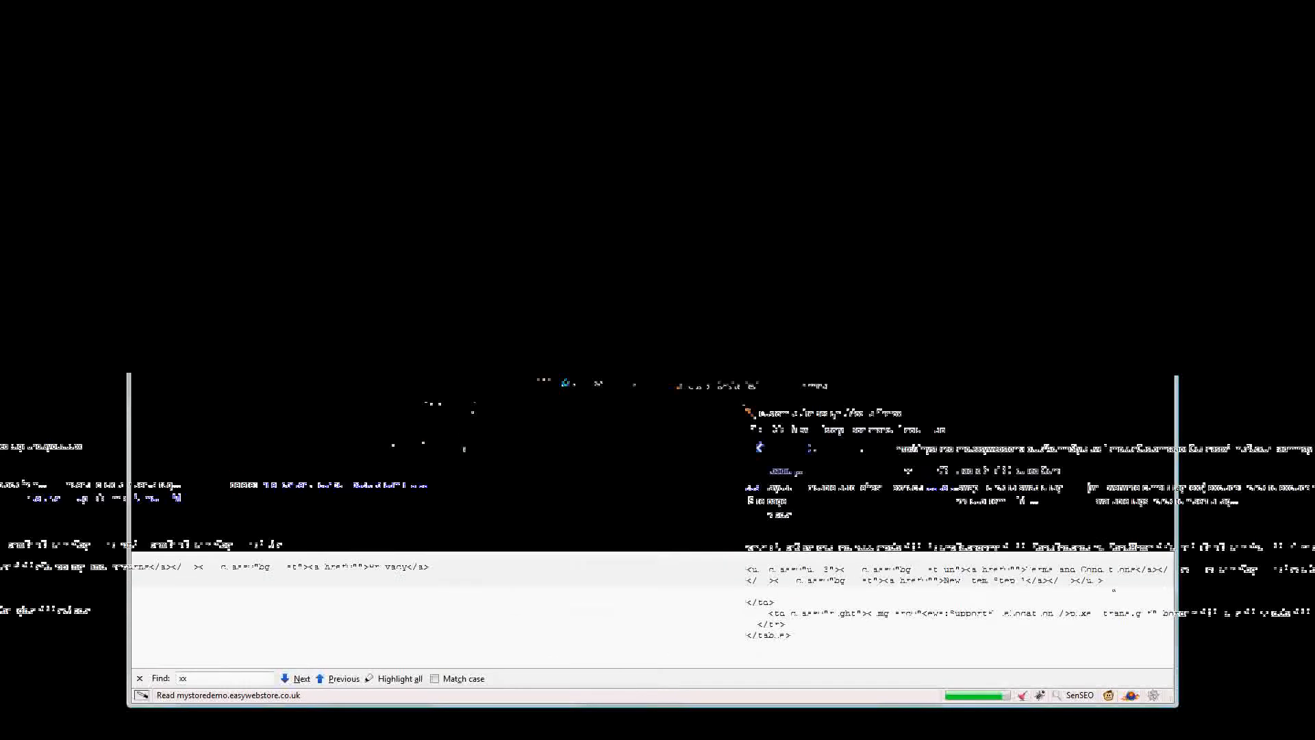
text(s="true")
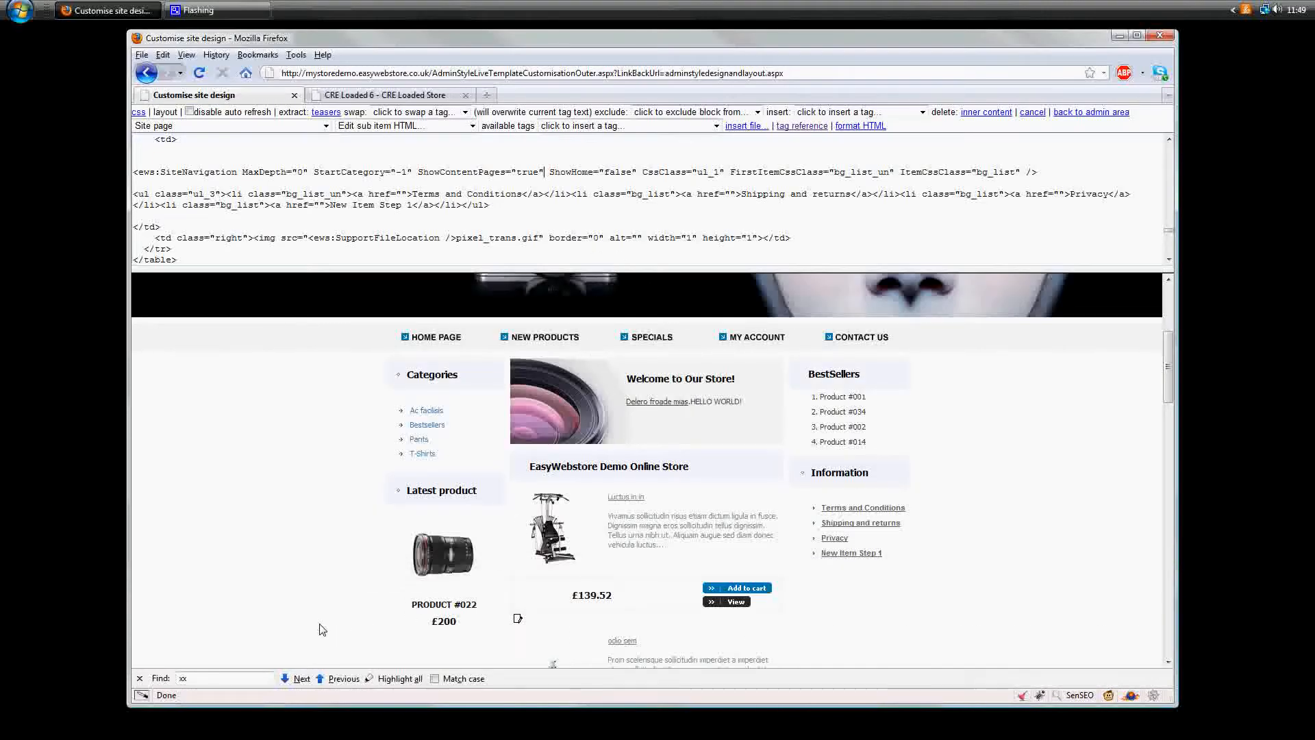
- Inspect the Terms and Conditions link in the Information box to examine its HTML and list classes
click(1036, 696)
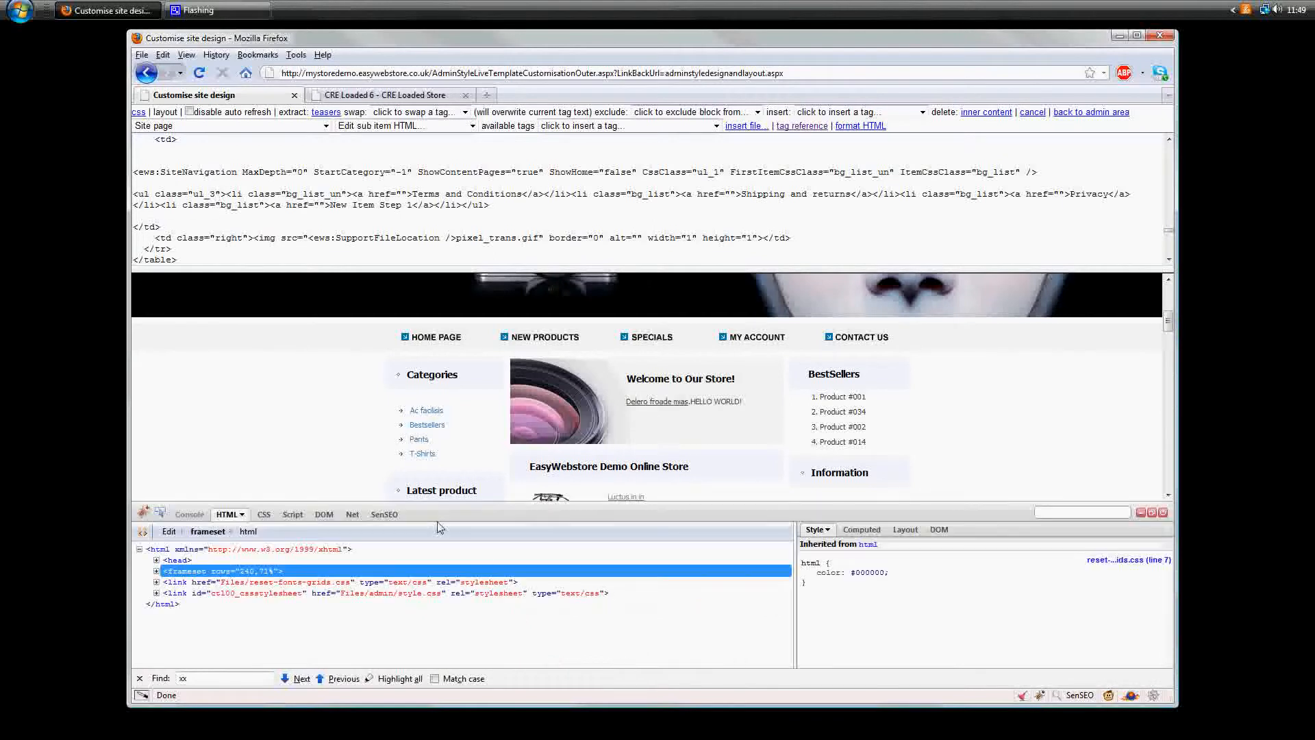
scroll(447, 451, down, 2)
click(160, 512)
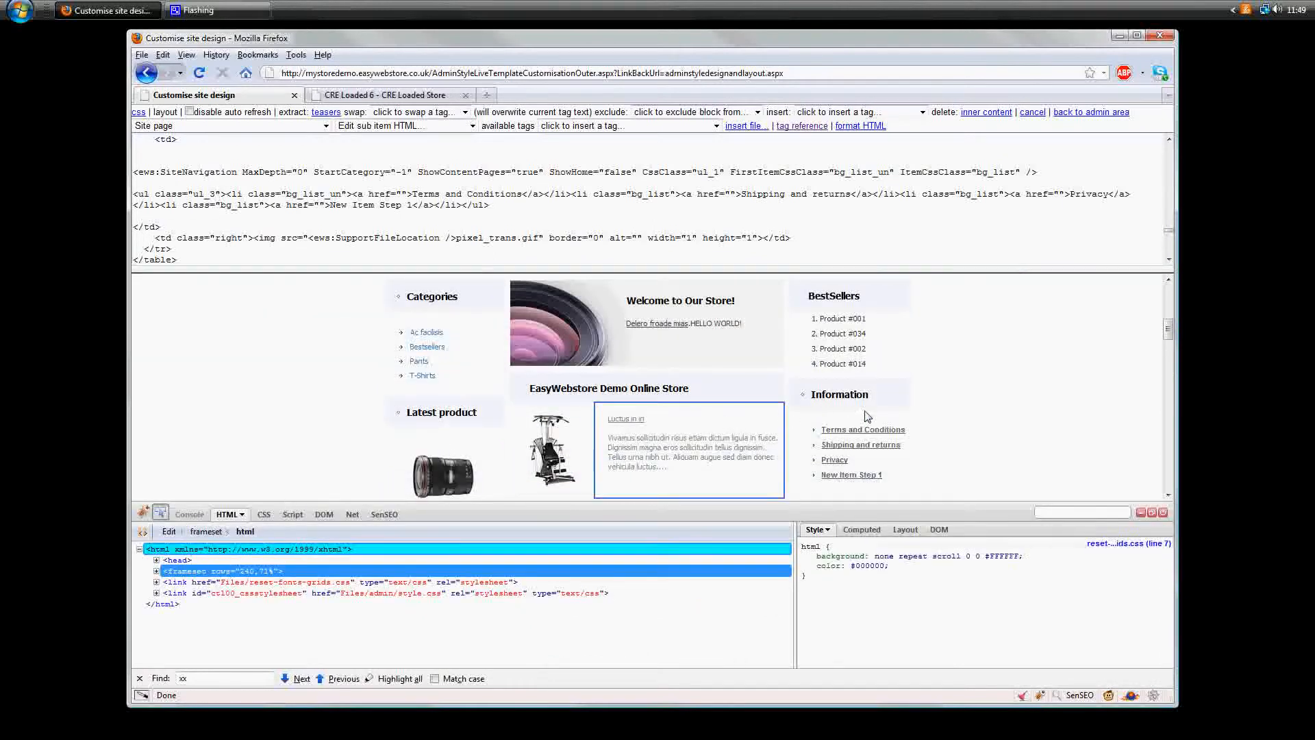
click(858, 432)
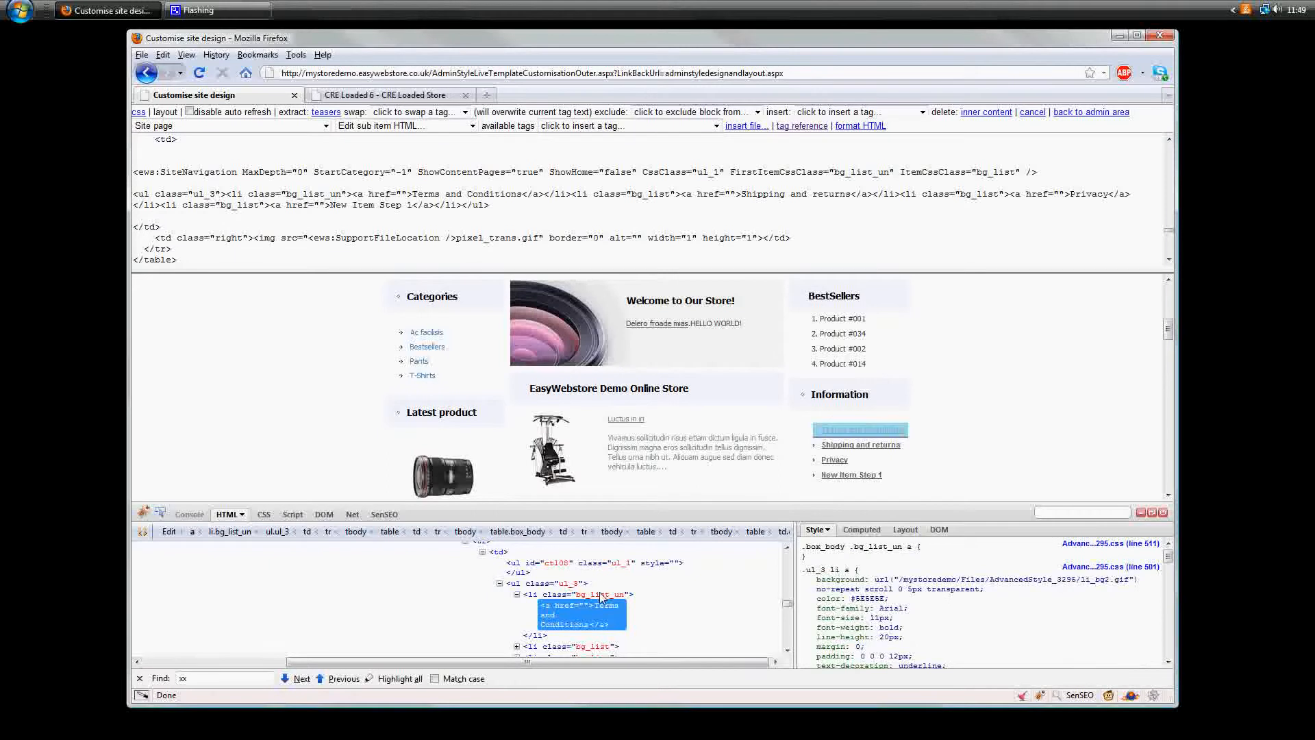
- Copy the ul_3 class name from the inspected Information list into the SiteNavigation tag's CssClass attribute
click(570, 583)
key(ctrl+c)
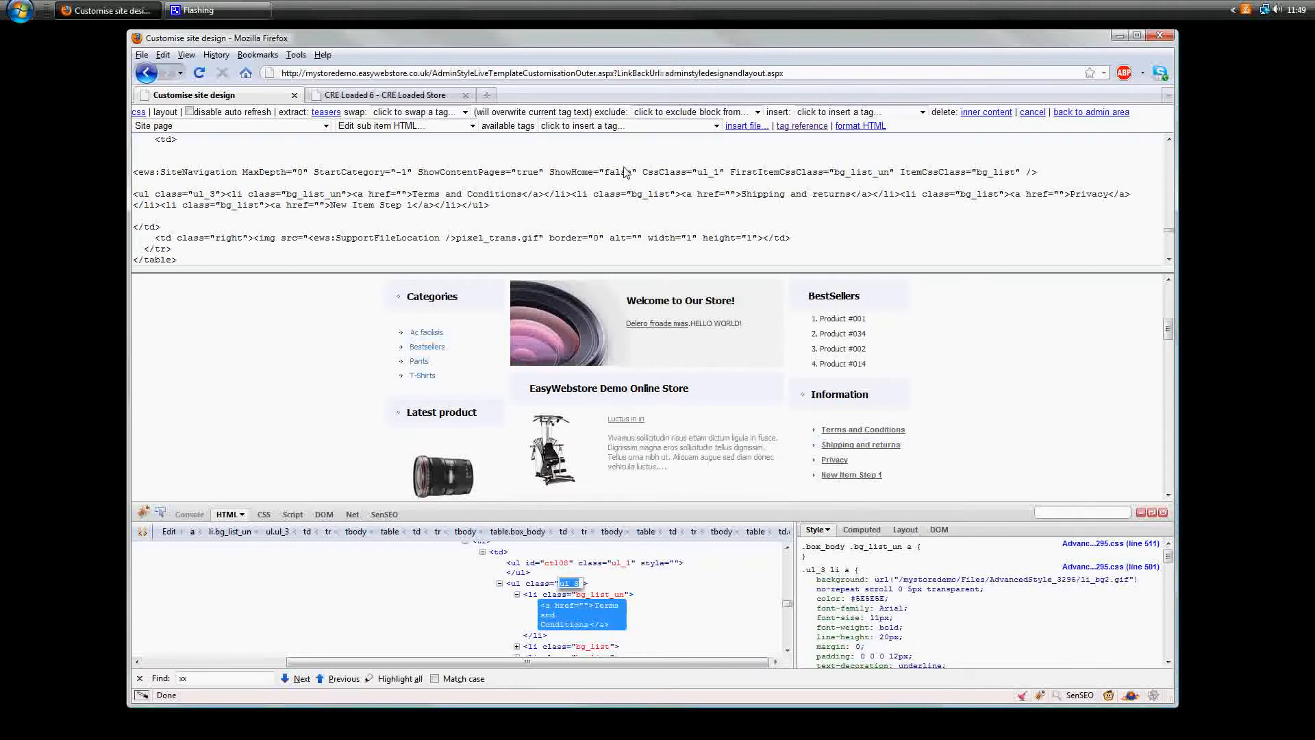
drag(698, 173, 721, 178)
key(ctrl+v)
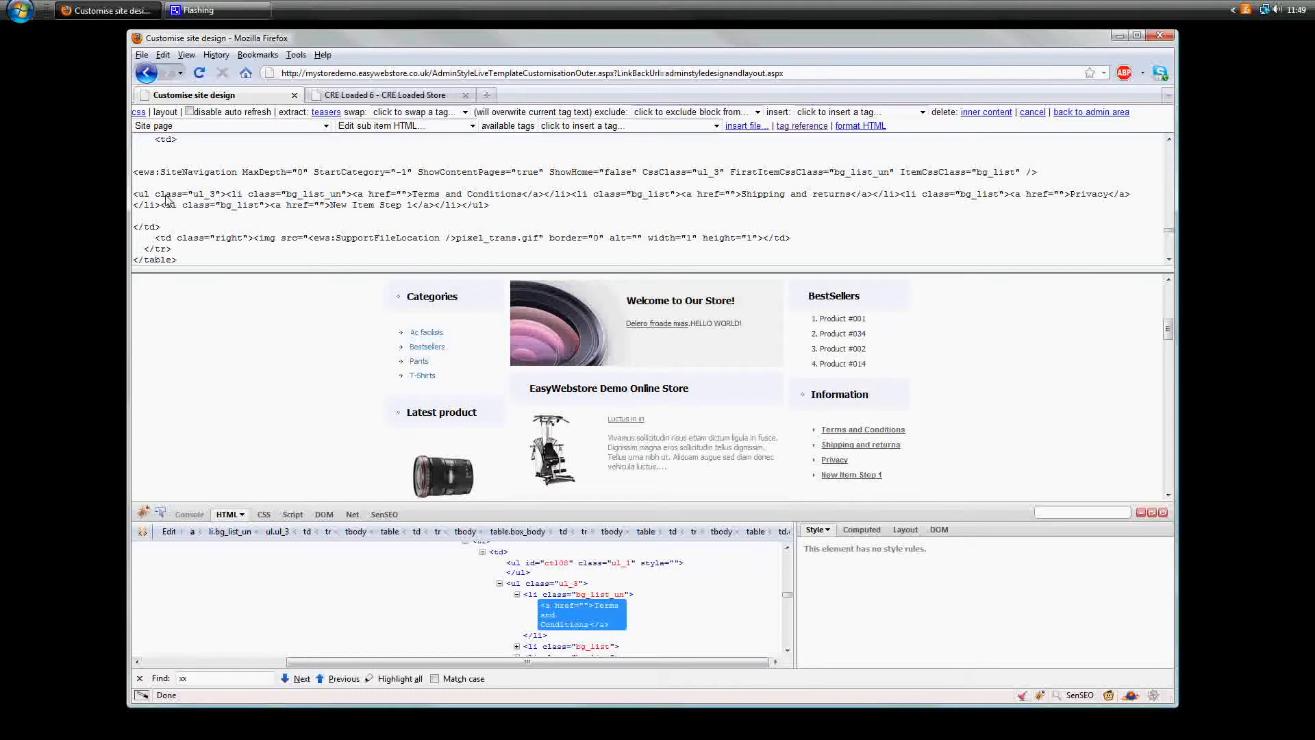
- Delete the static ul_3 list of Information links below the SiteNavigation tag
click(134, 198)
shift+click(488, 205)
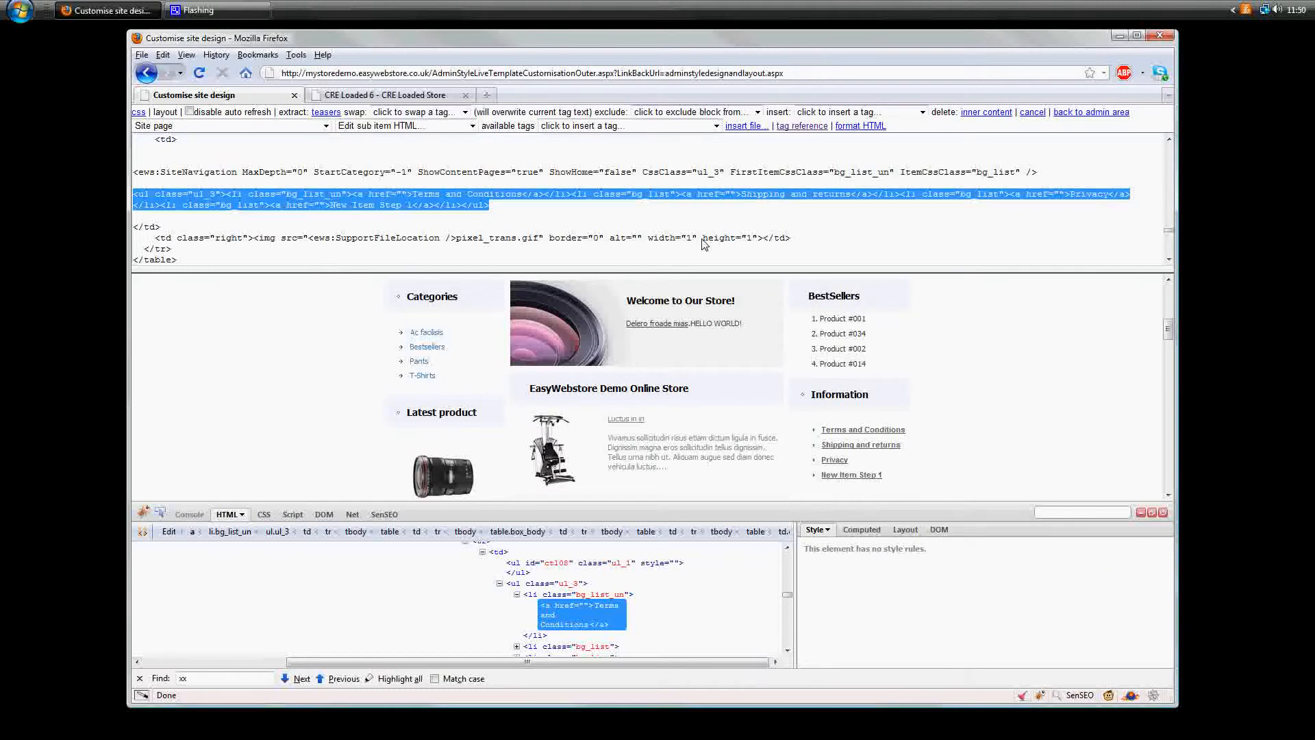
key(Delete)
key(Delete)
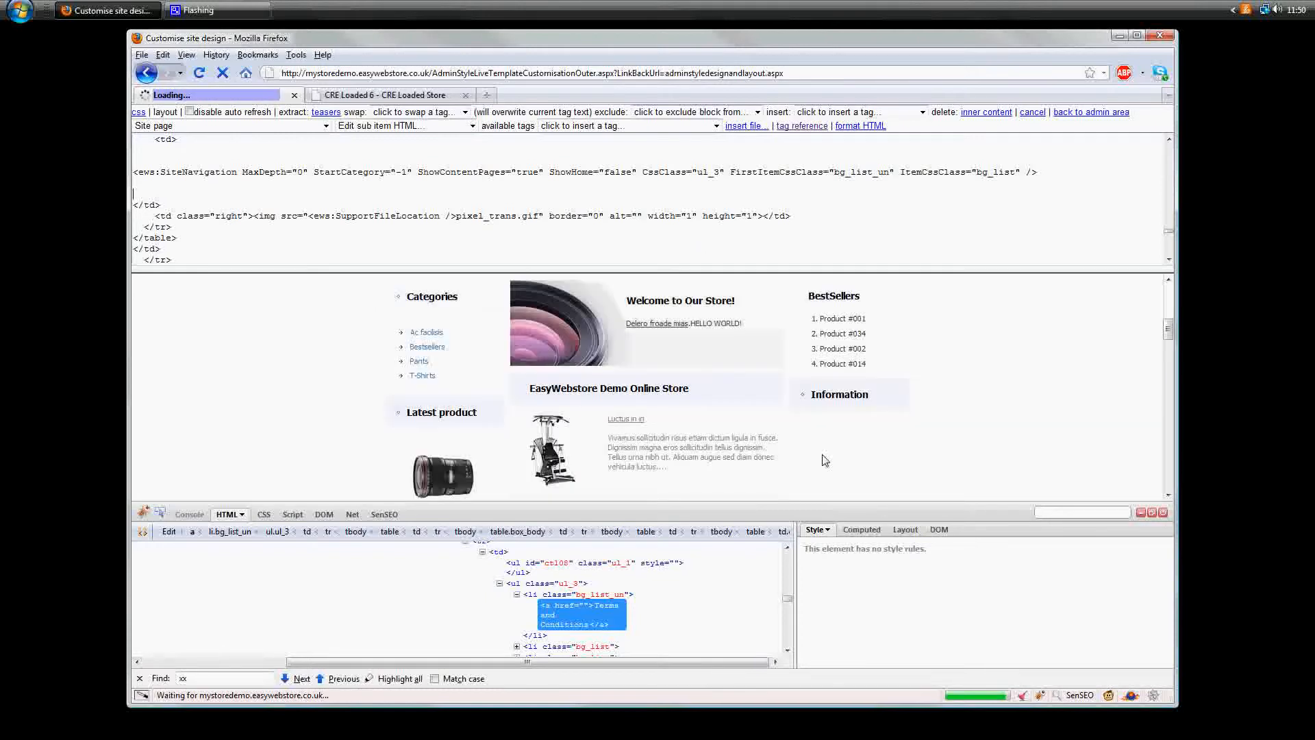
- Return to the admin area and create a new article titled "Hello World", saving it
click(1070, 112)
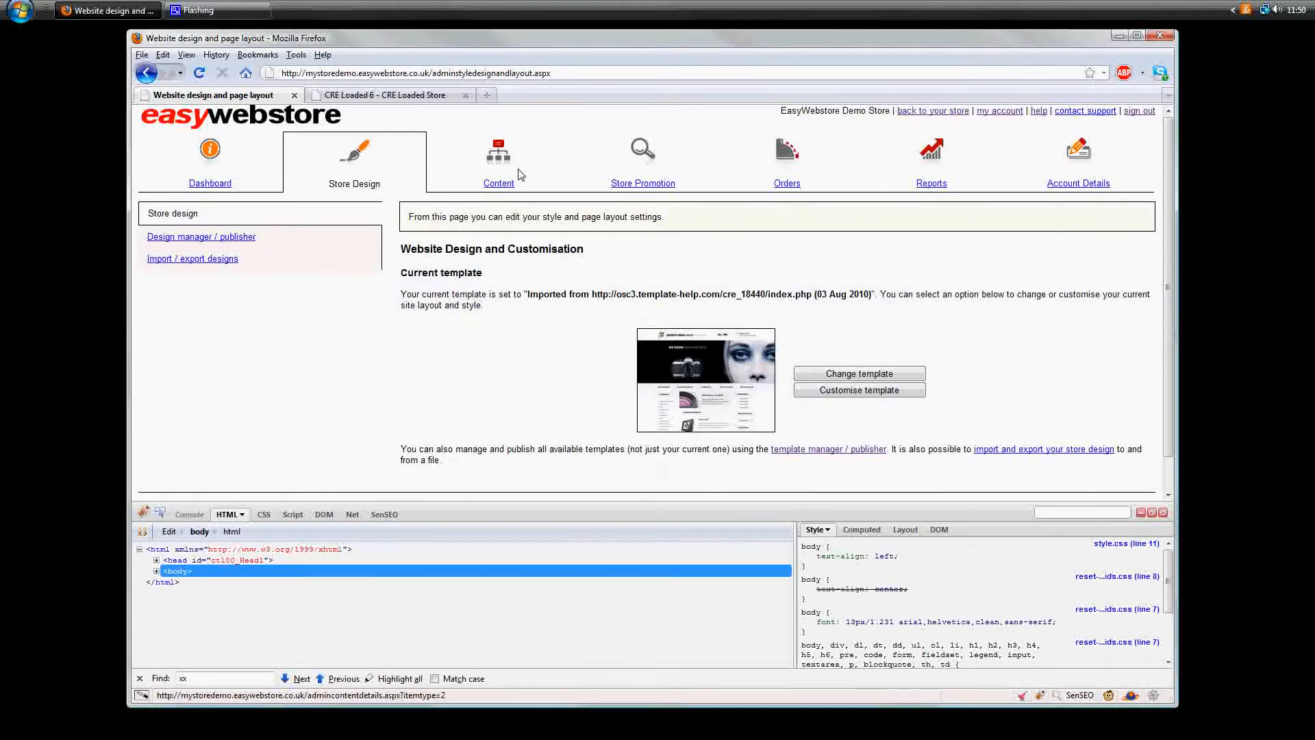
click(500, 165)
click(175, 259)
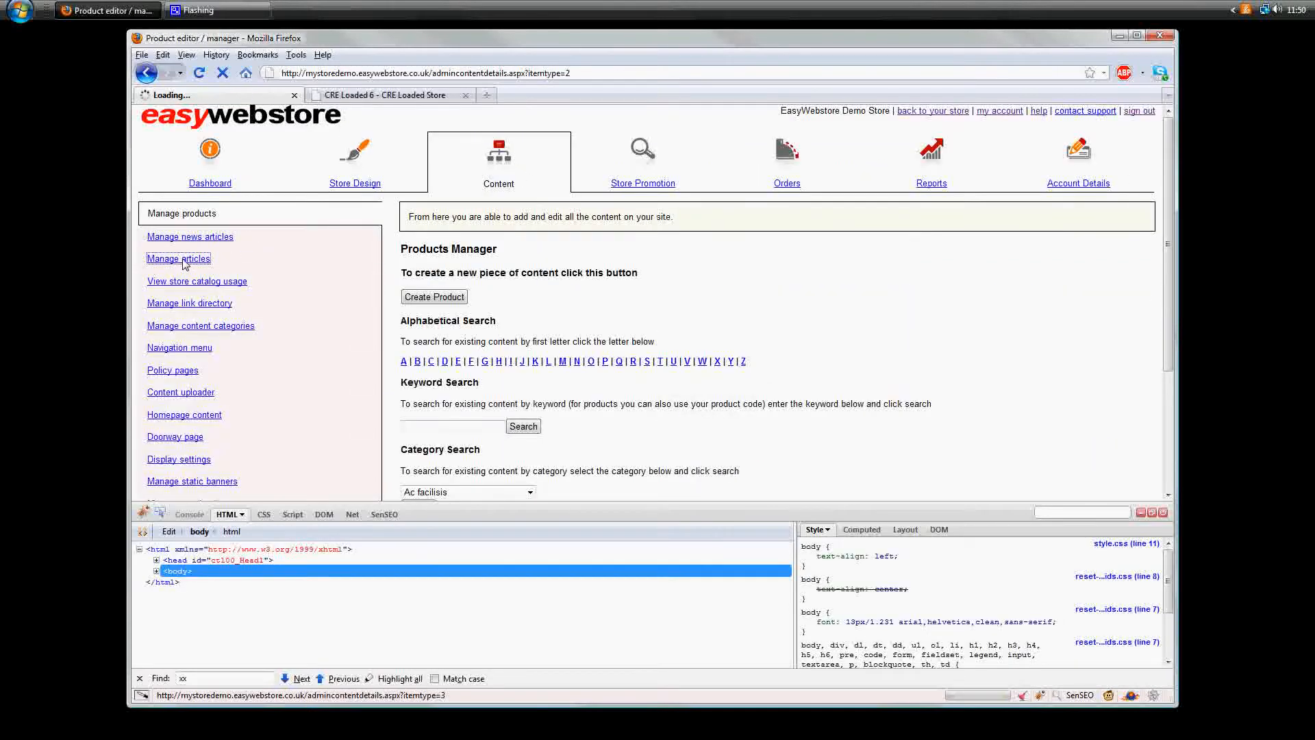
click(428, 297)
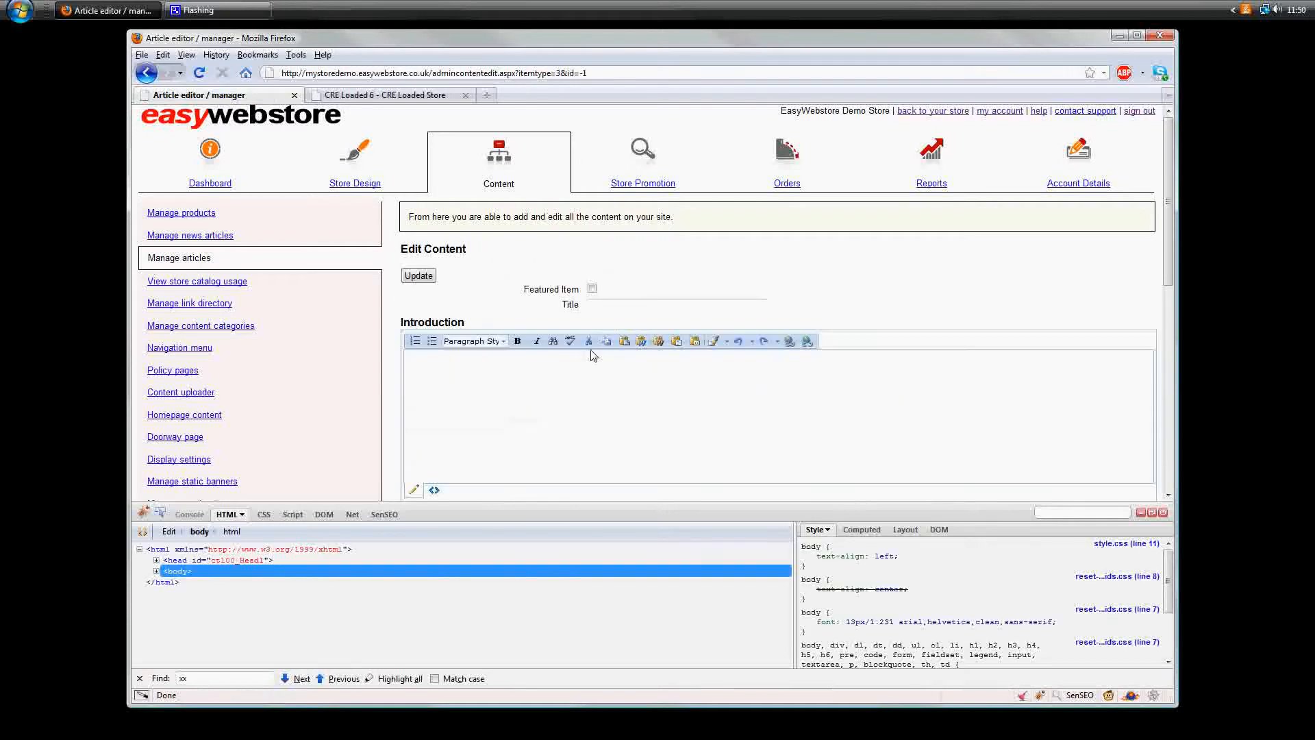
click(619, 306)
text(lo World)
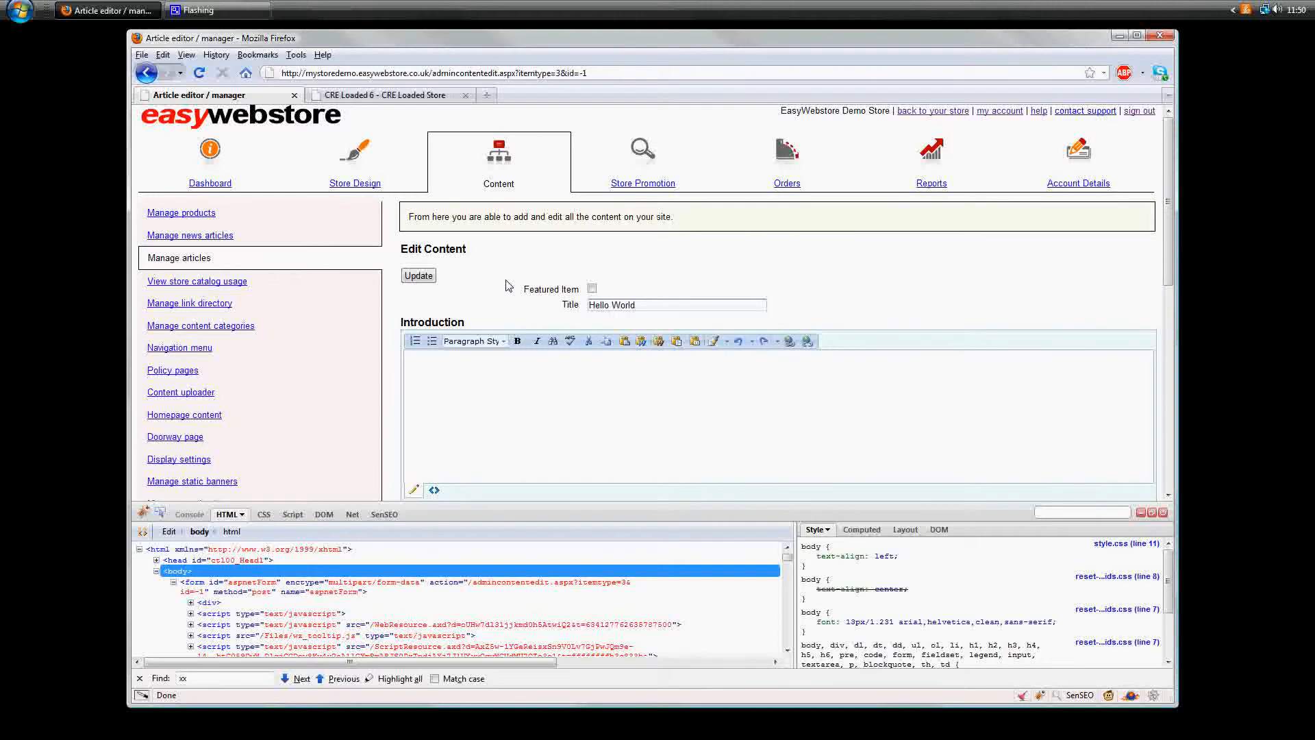
click(419, 276)
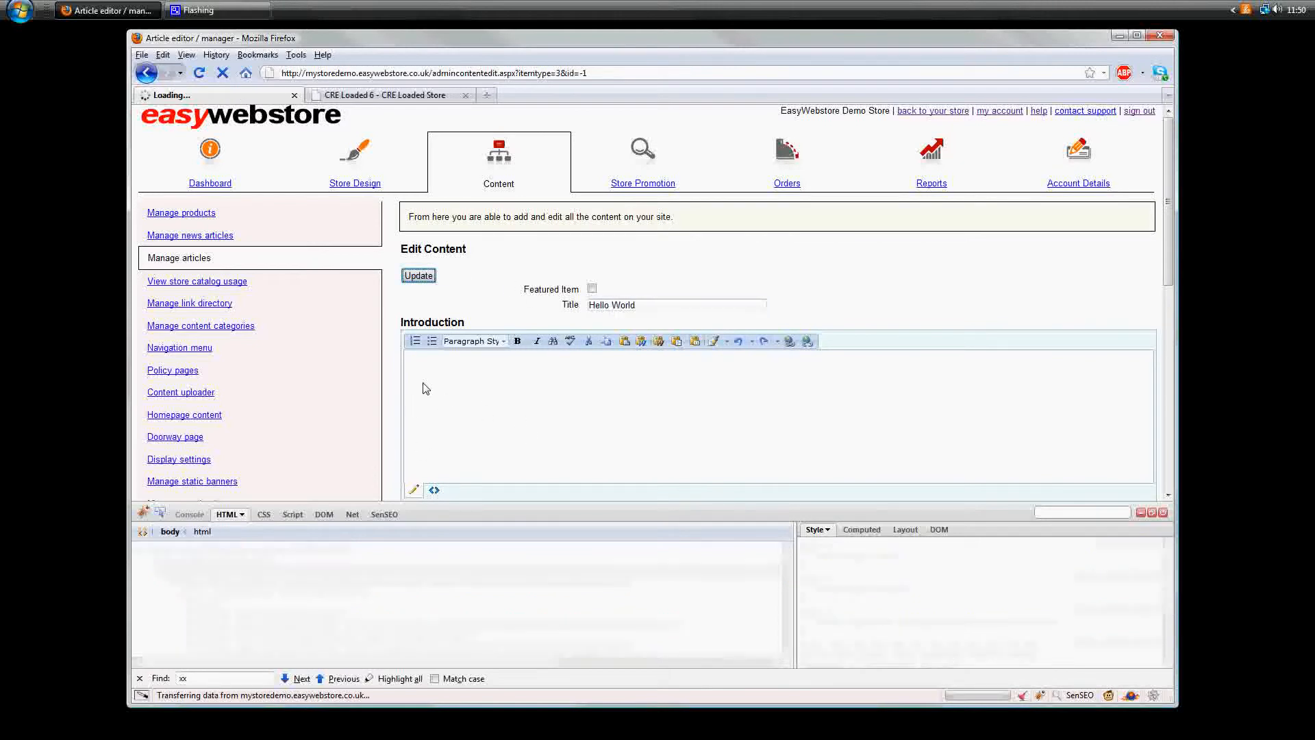
- Create another new article and title it "My FAQs"
click(203, 260)
click(437, 302)
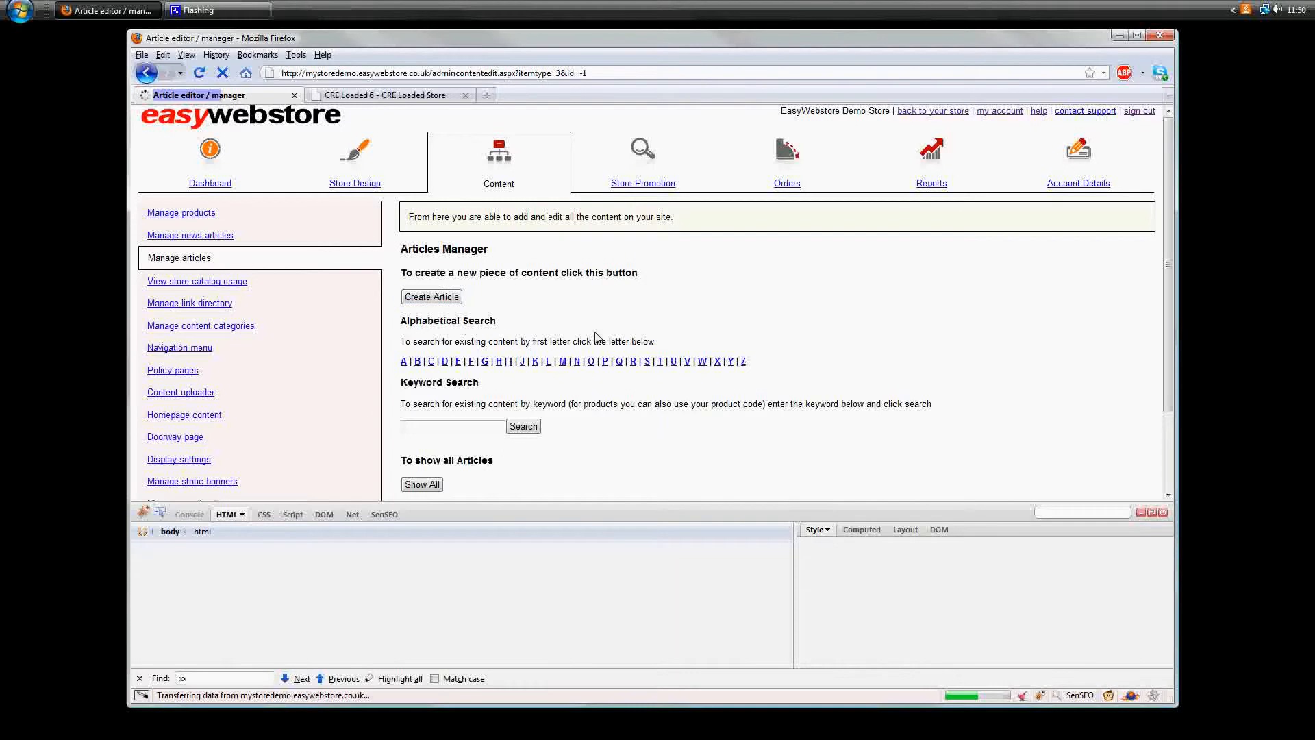
click(615, 306)
text(M)
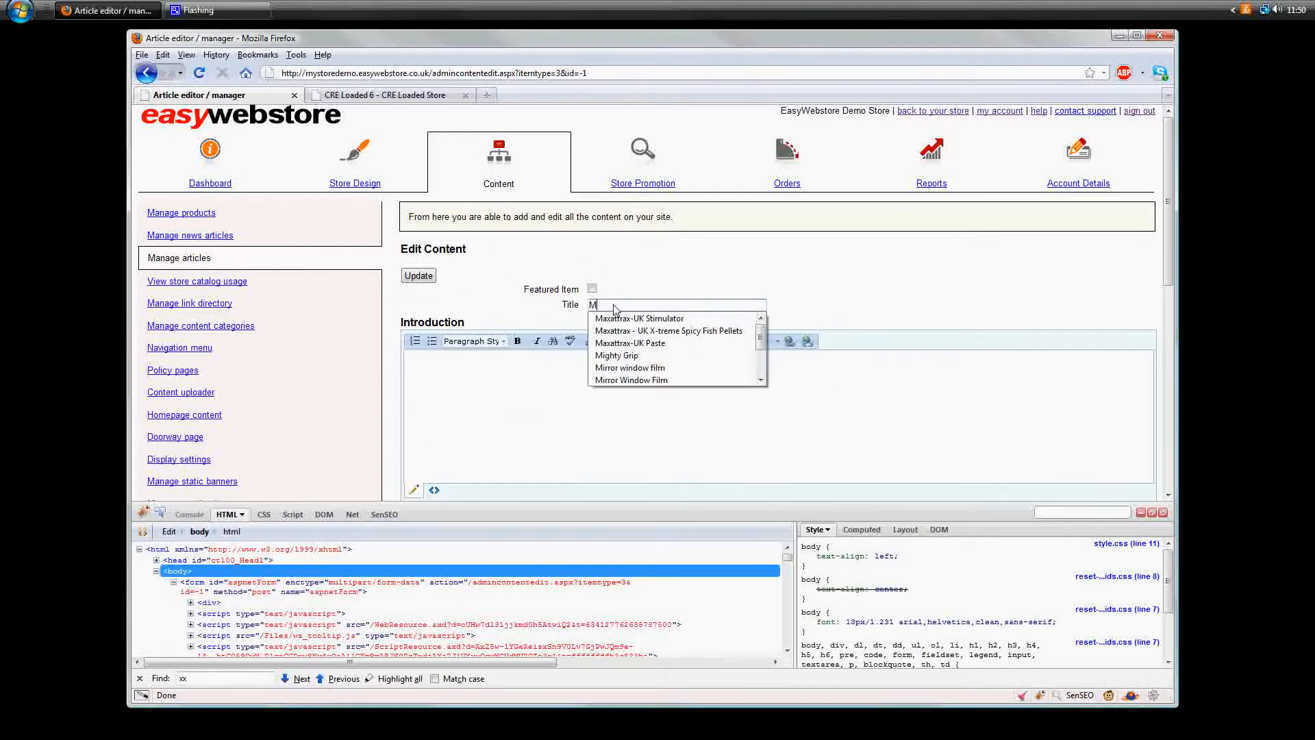
text(y FA)
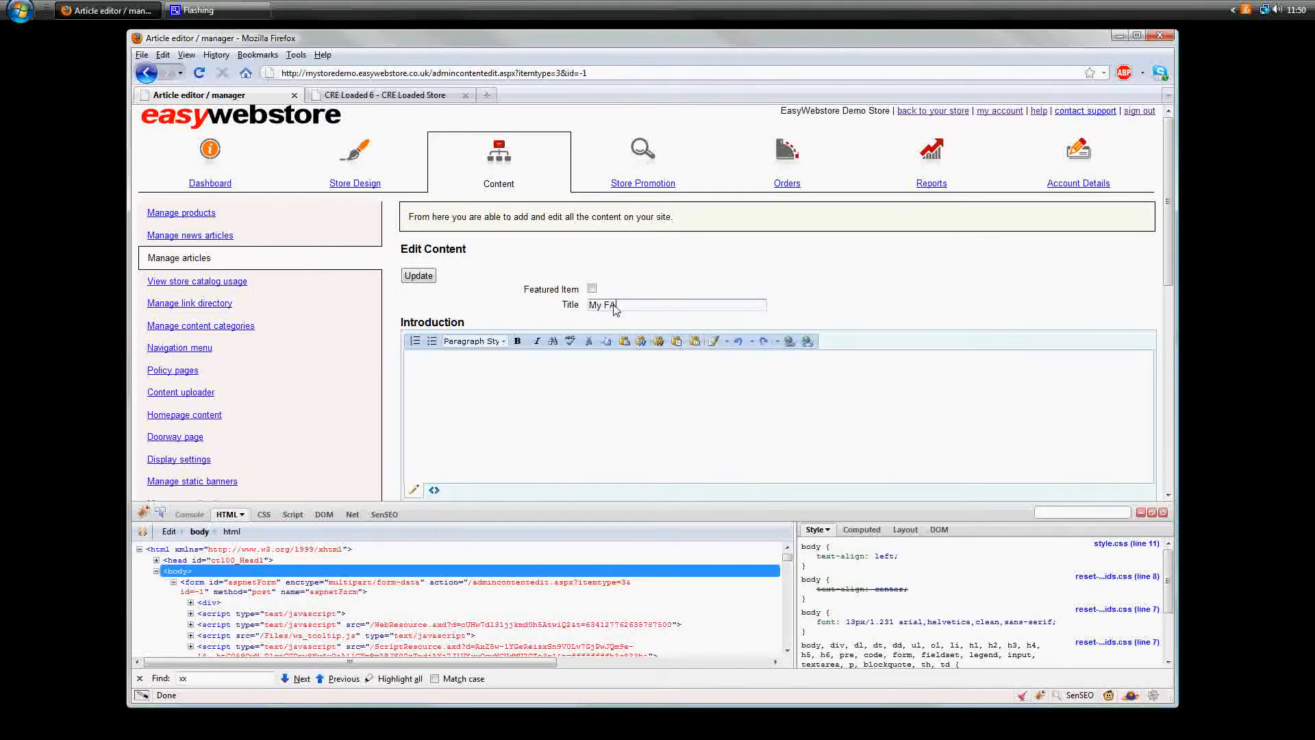
text(Qs)
- Fill the My FAQs article's full text with repeated lines reading "Information goes here" and save the article
scroll(615, 310, down, 5)
click(453, 332)
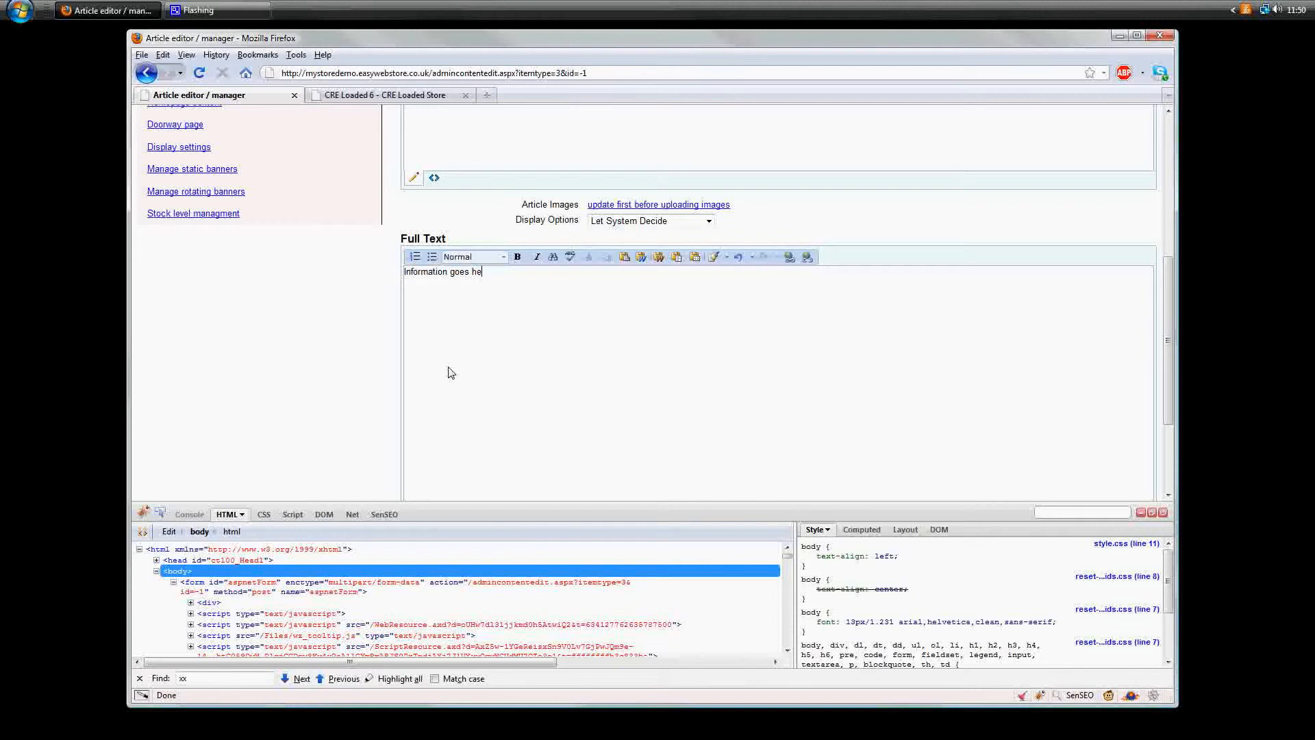
key(shift+Home)
key(ctrl+c)
key(End)
key(Return)
key(ctrl+v)
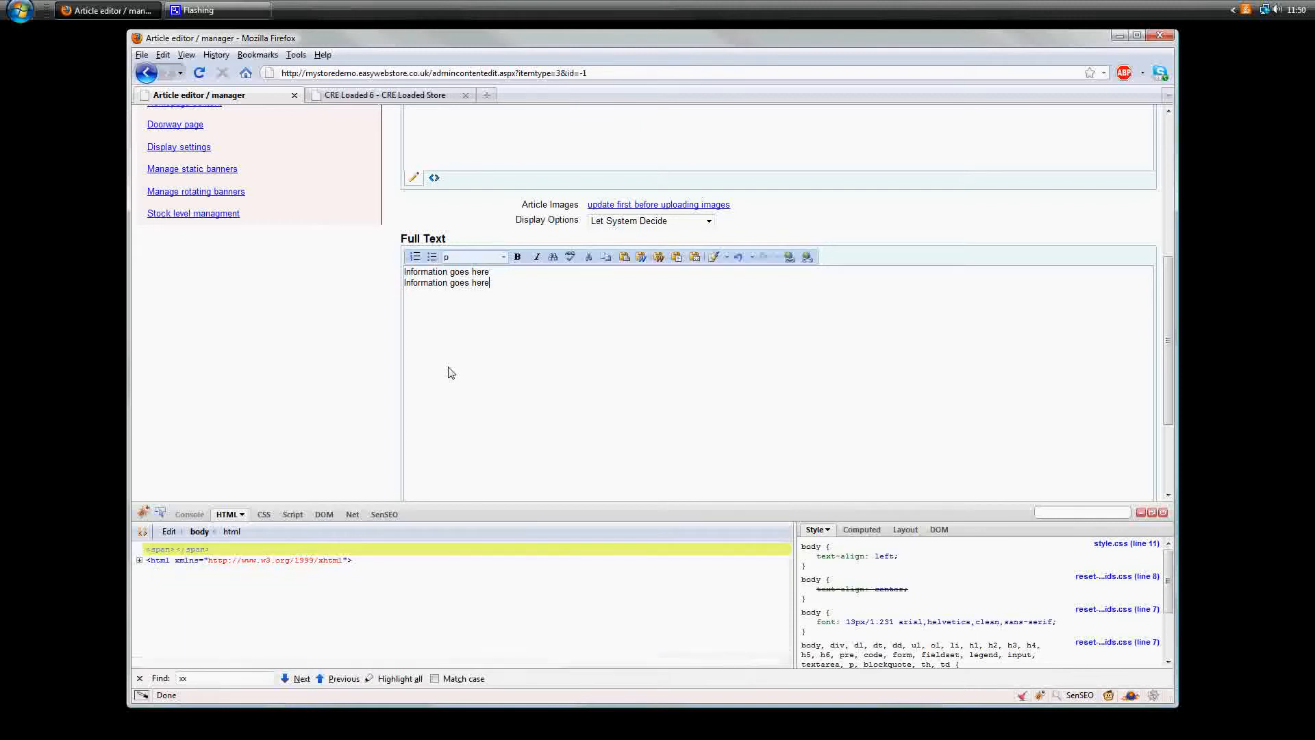
key(Return)
key(ctrl+v)
key(Return)
key(ctrl+v)
key(Return)
key(ctrl+v)
key(Return)
key(ctrl+v)
key(Return)
key(ctrl+v)
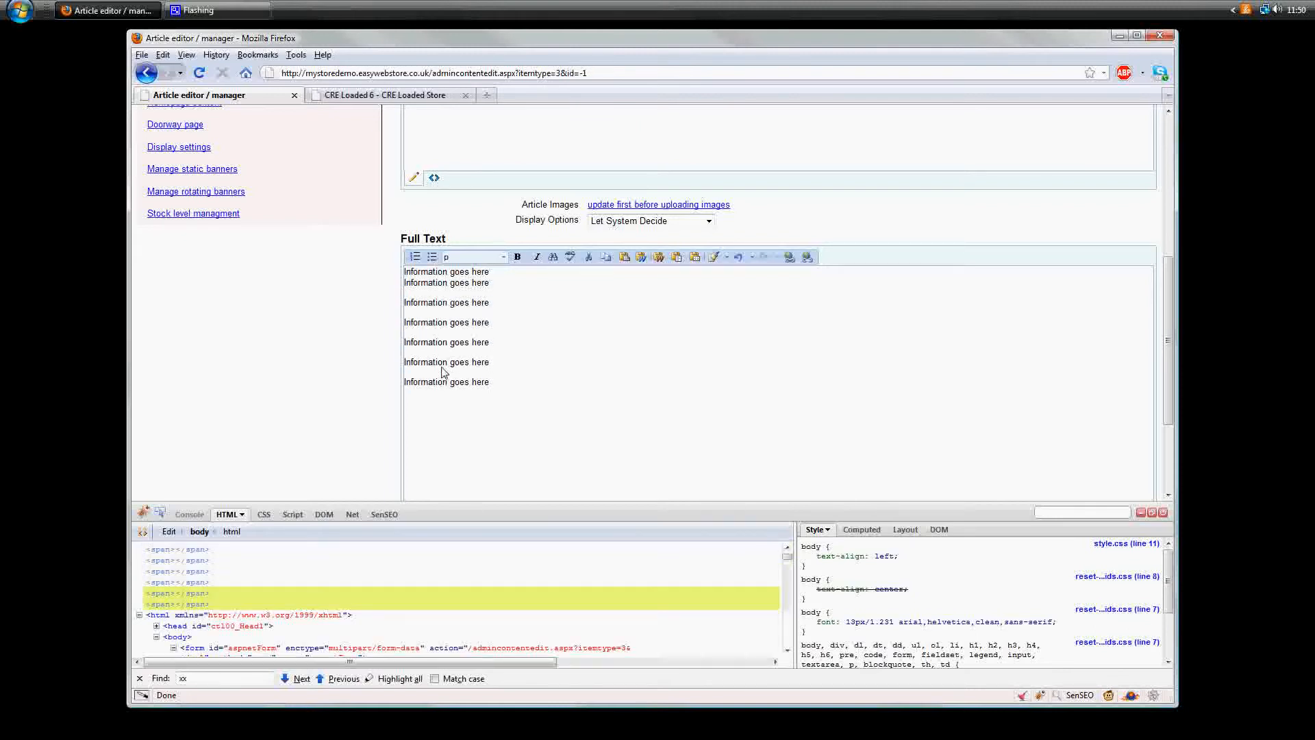
scroll(443, 376, down, 4)
click(418, 431)
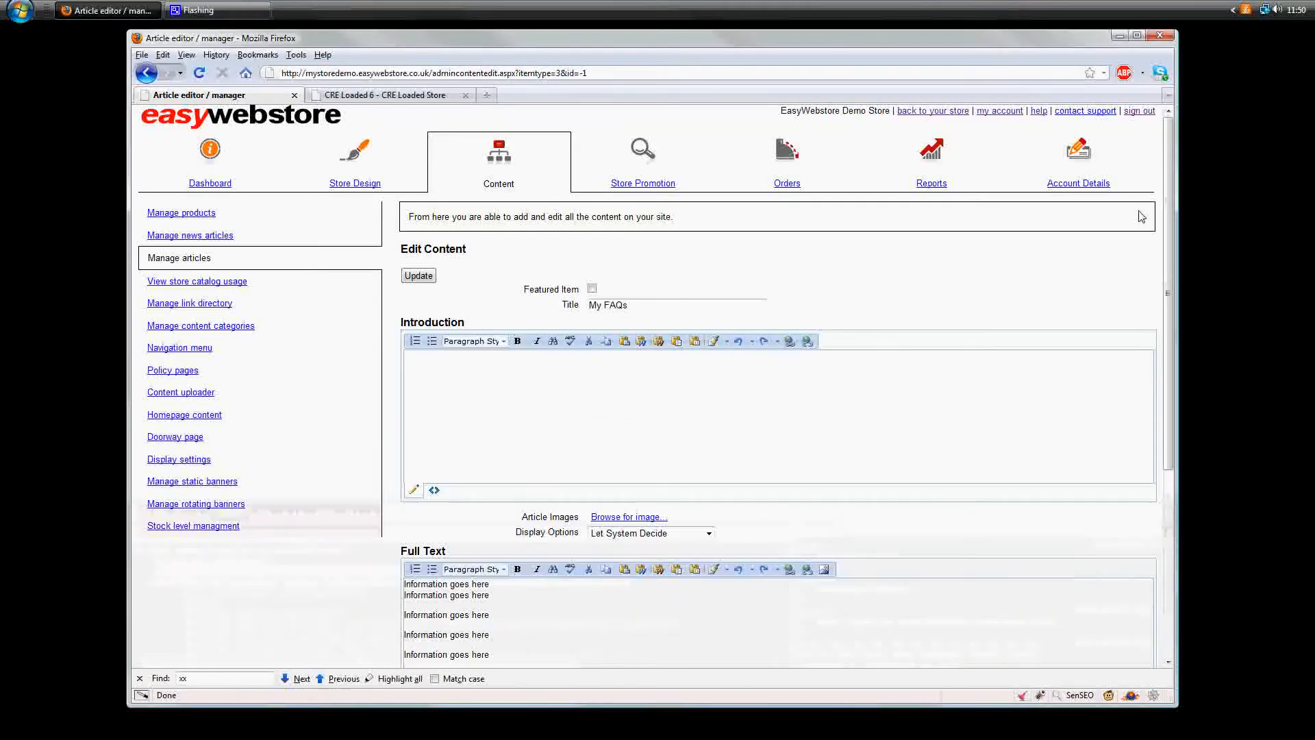
- View the storefront home page and reload it to check the Information box for the new articles
click(938, 112)
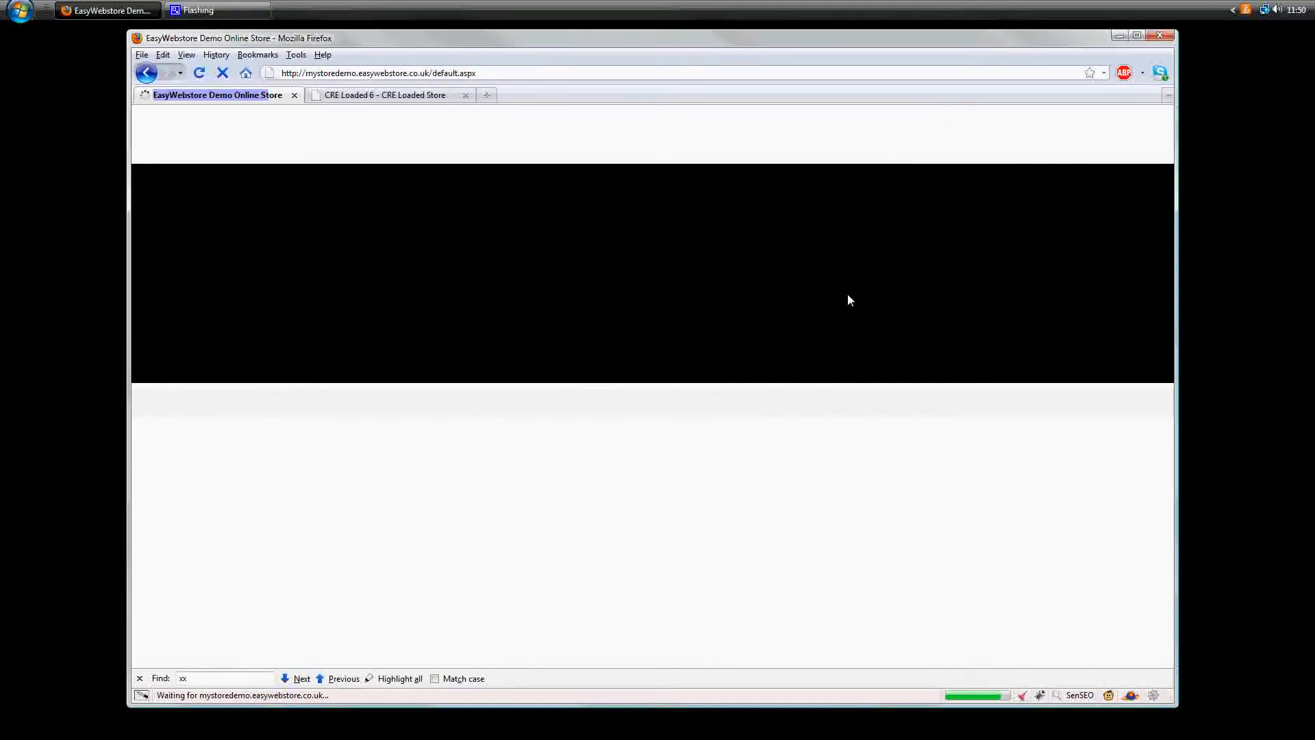
scroll(849, 476, down, 5)
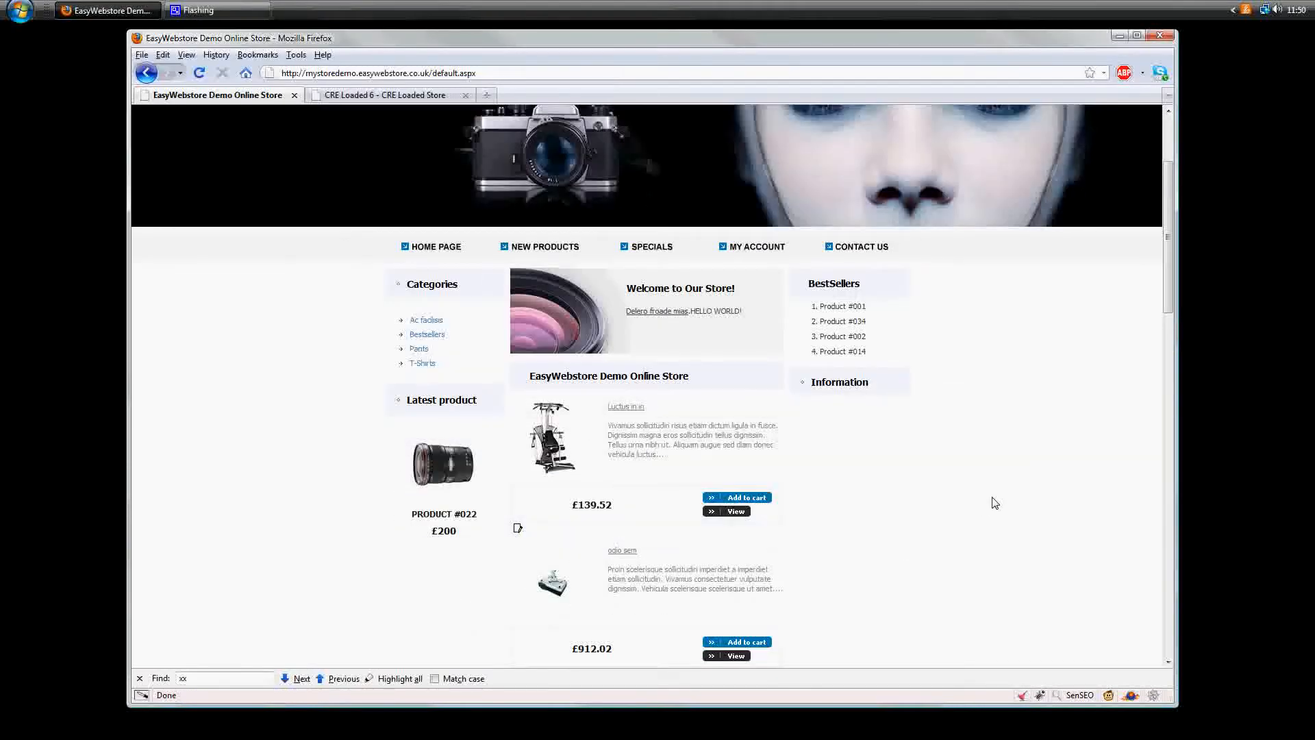
key(F5)
- Return to the store's admin area and open the current template for customisation
drag(434, 81, 478, 74)
text(admin)
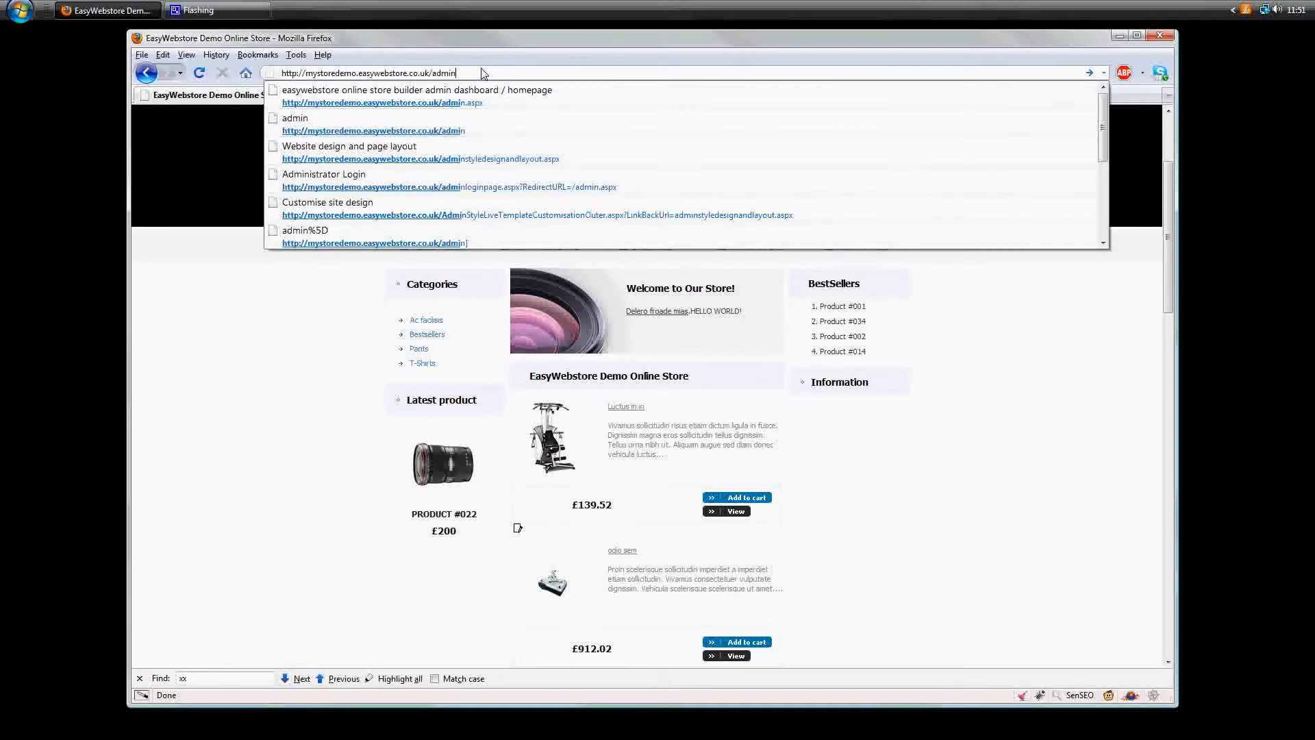
key(Return)
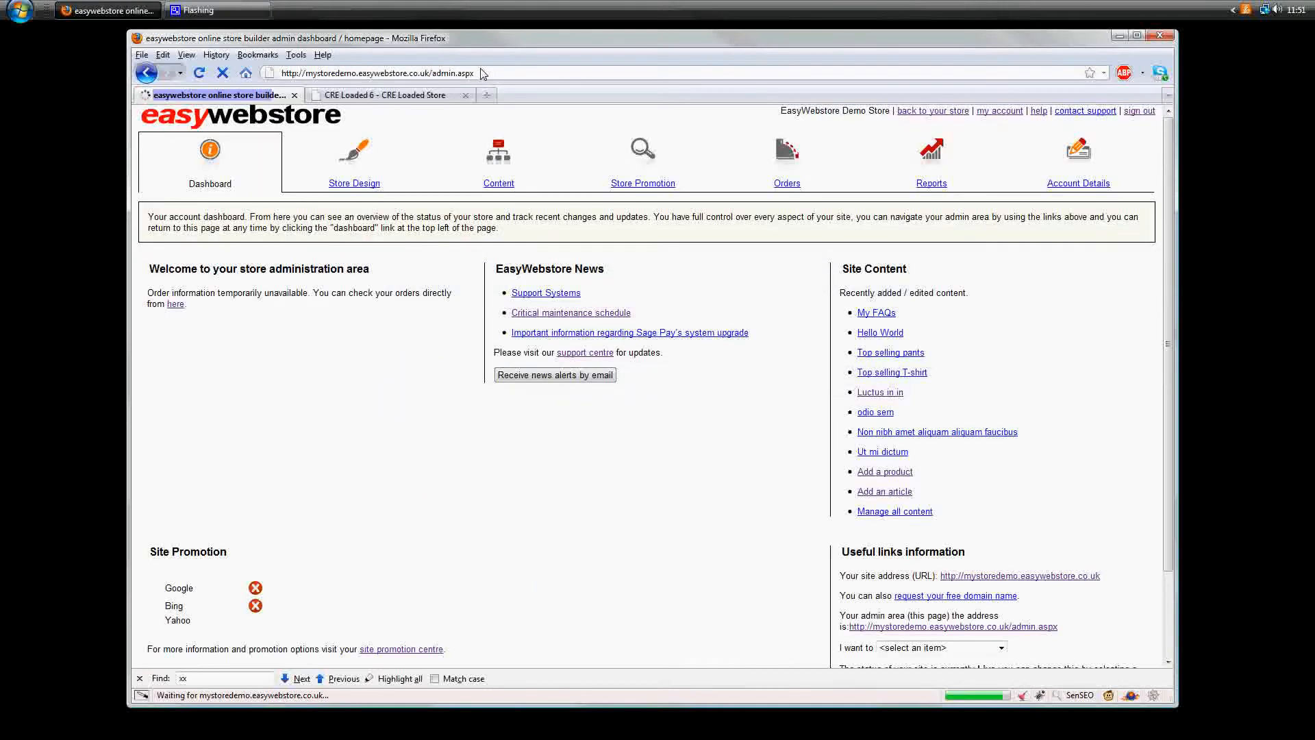
click(374, 167)
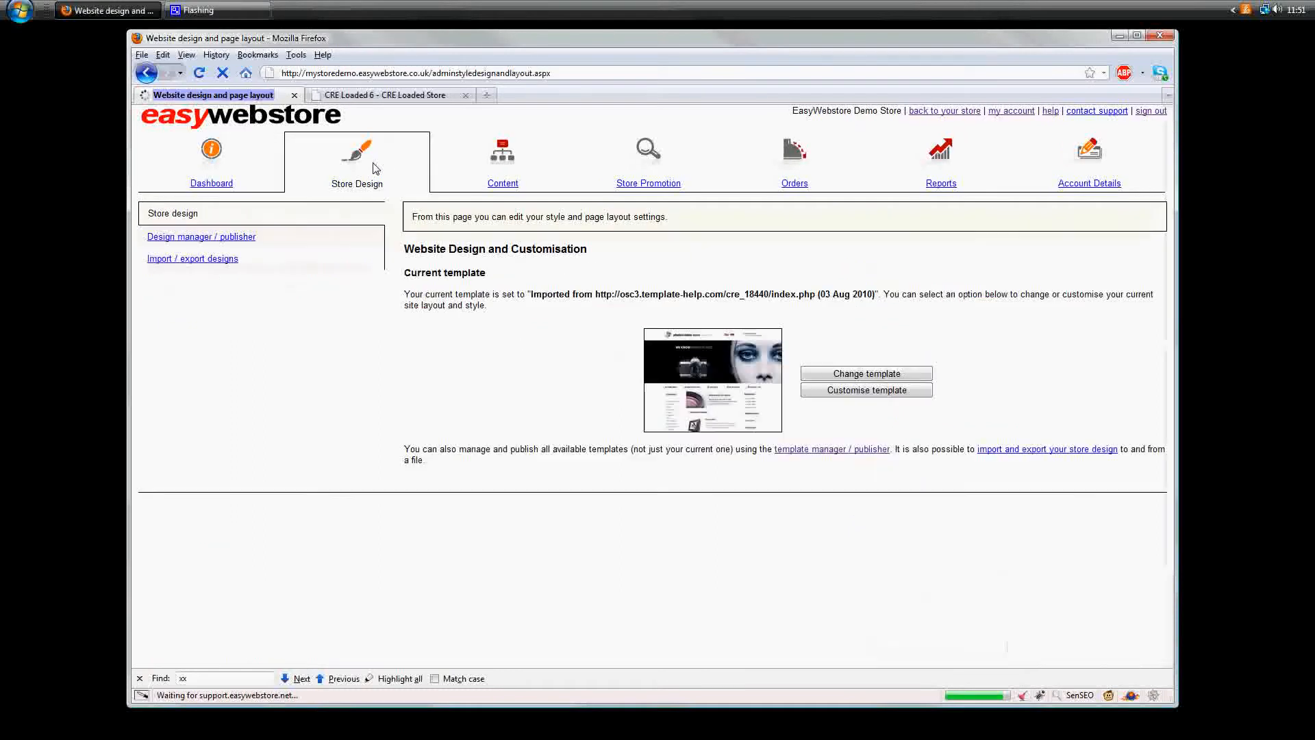
click(822, 392)
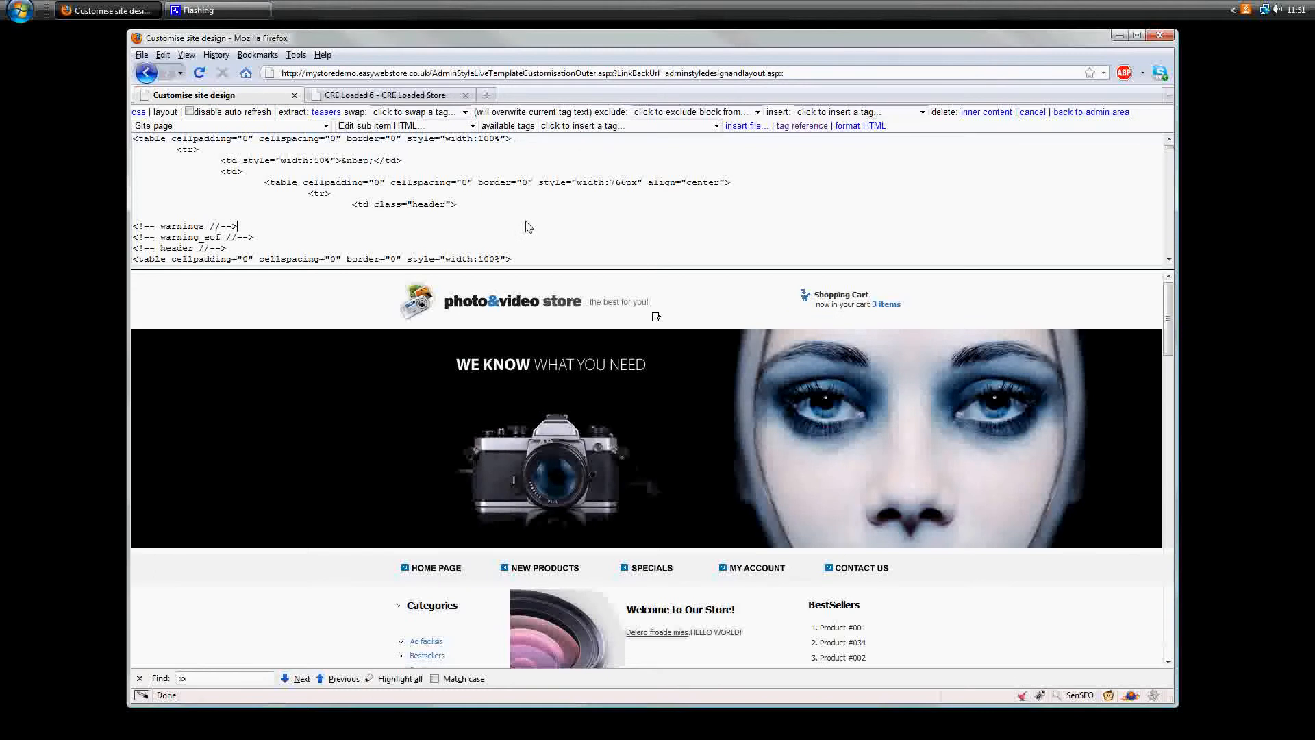
- Find the Information box's SiteNavigation tag by searching the HTML for site, and set MaxDepth to "0" and StartCategory to "-3"
key(ctrl+f)
text(site)
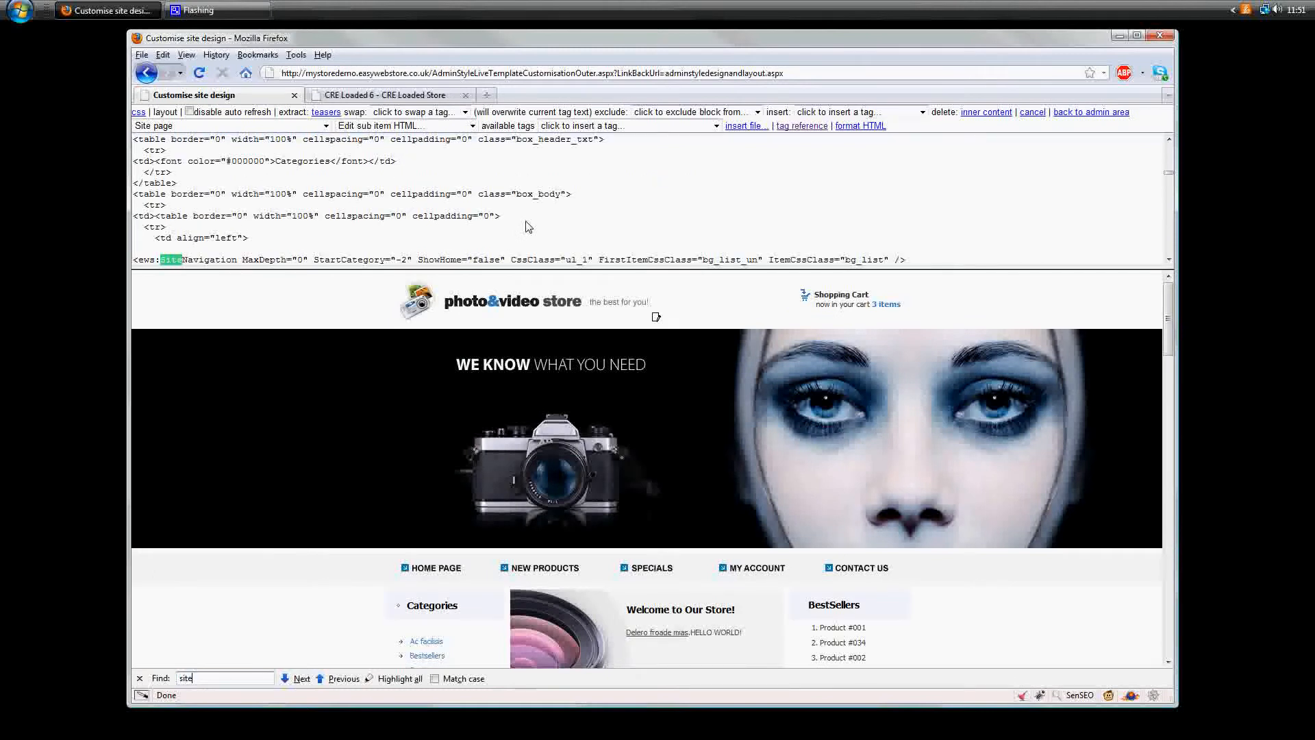
click(300, 679)
scroll(739, 235, down, 2)
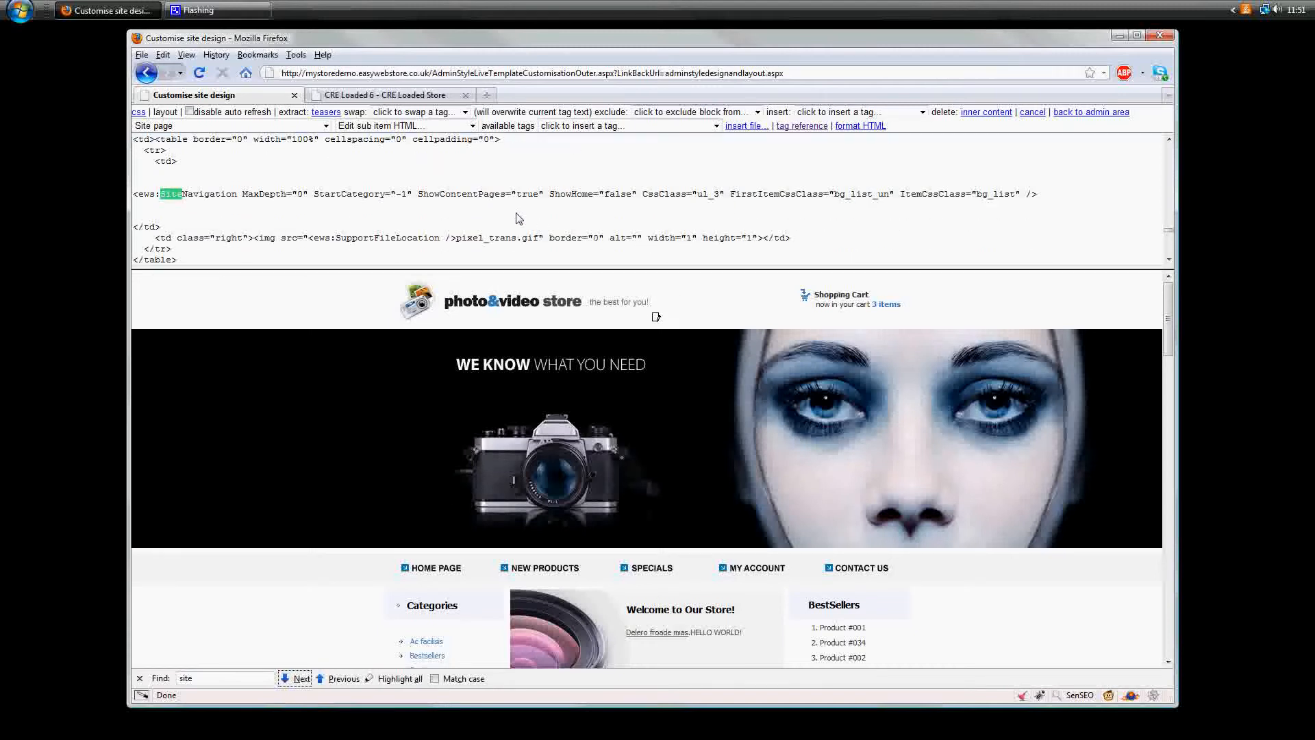
click(489, 204)
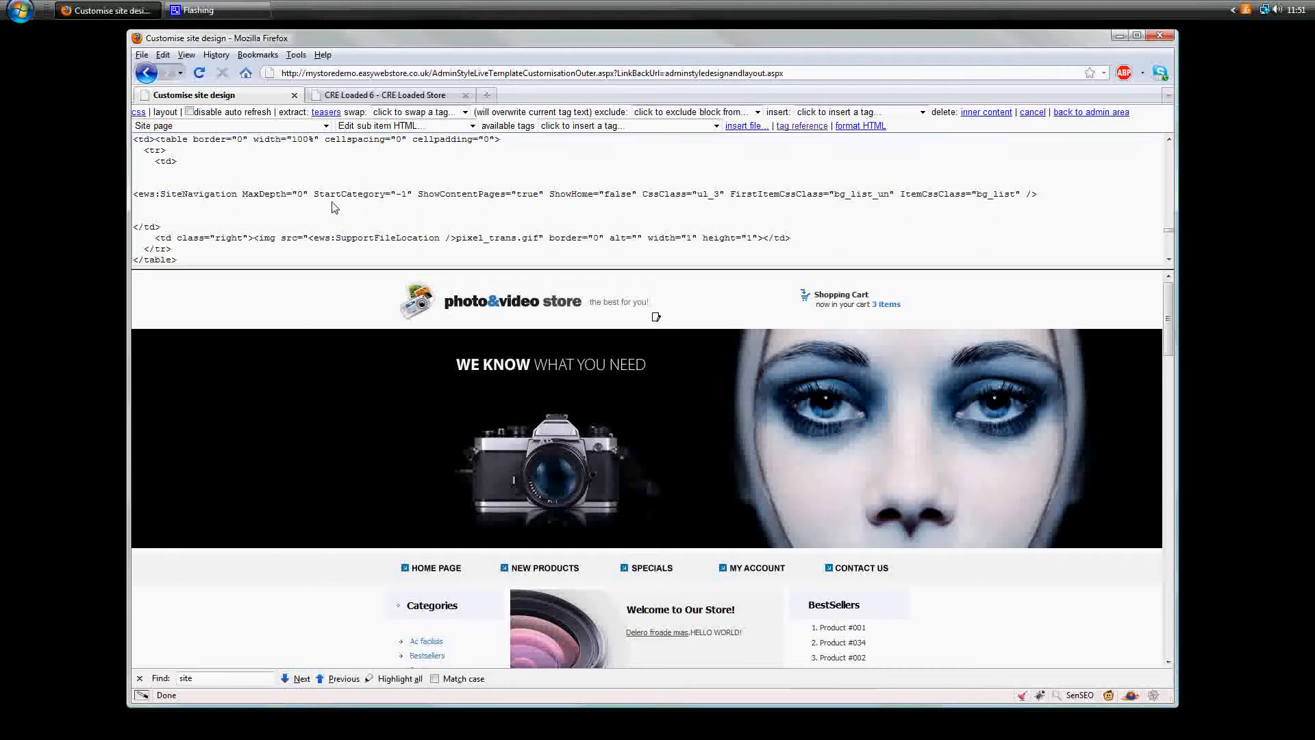
scroll(604, 480, down, 4)
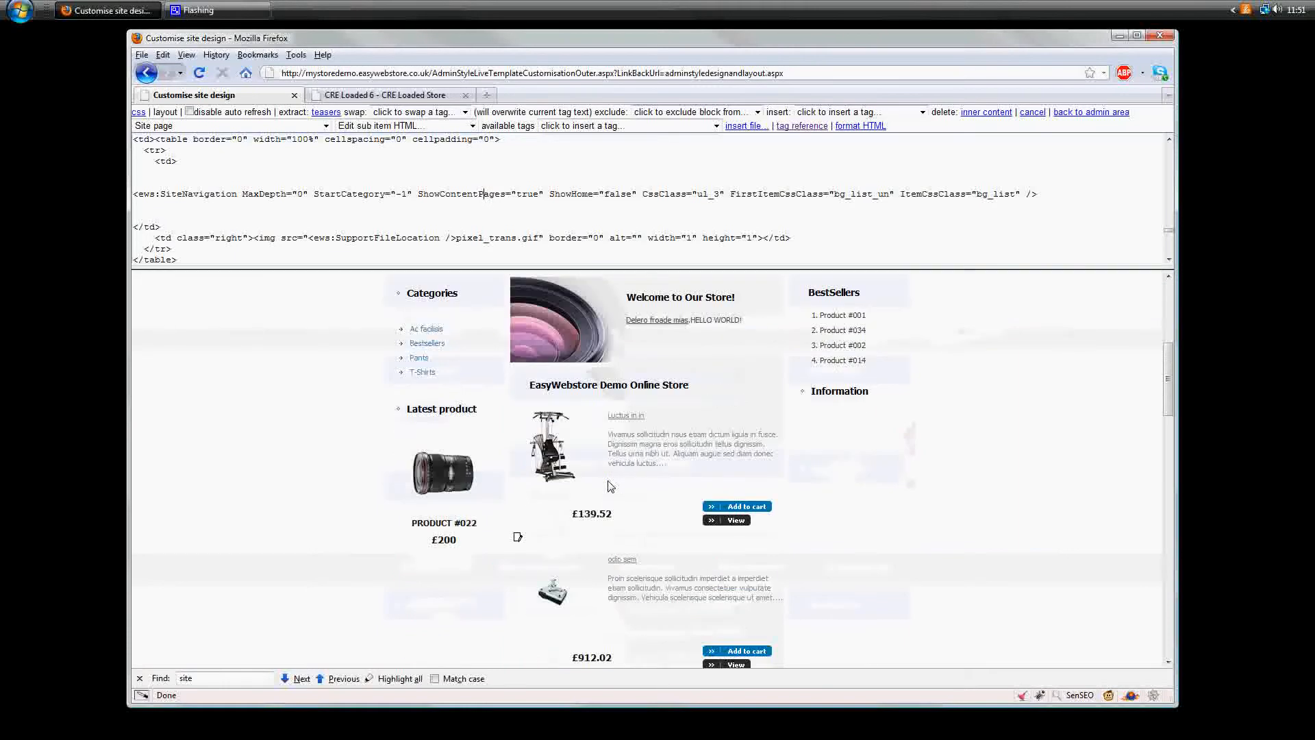
scroll(603, 479, up, 1)
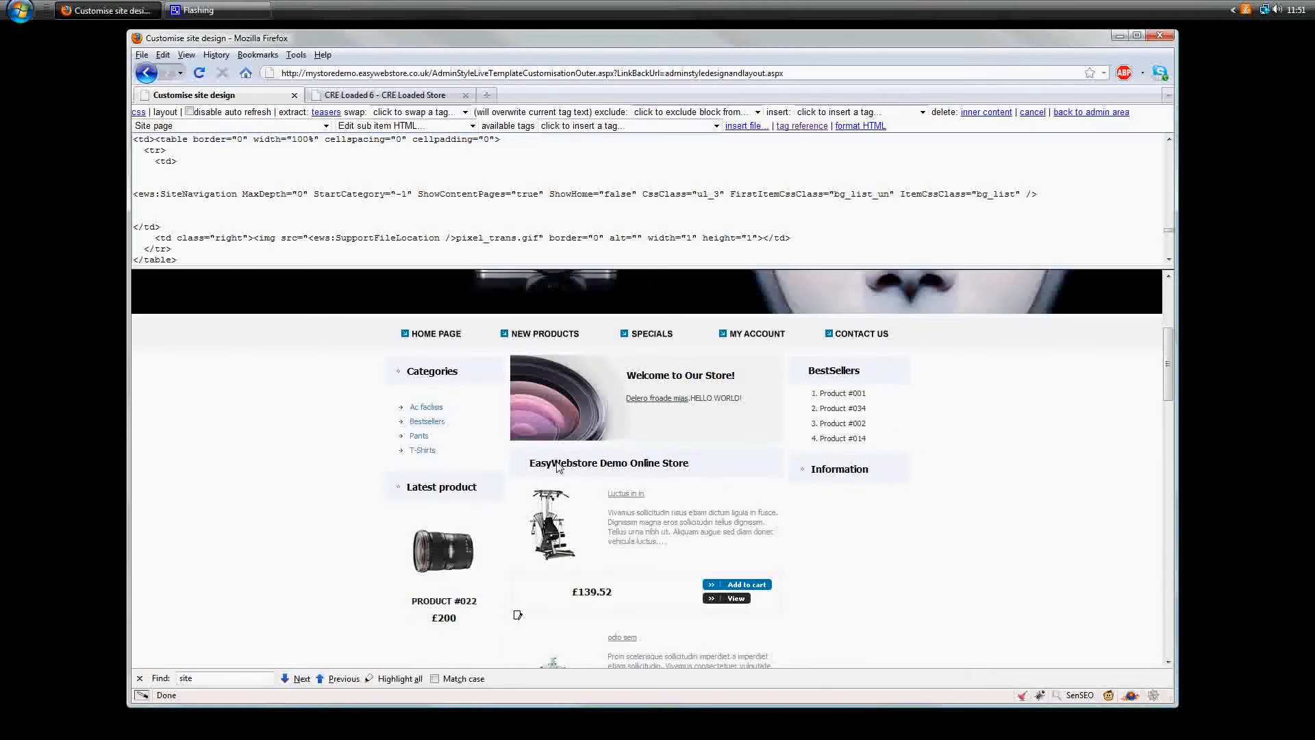
double_click(302, 195)
text(0)
double_click(402, 195)
text(3)
drag(406, 197, 378, 207)
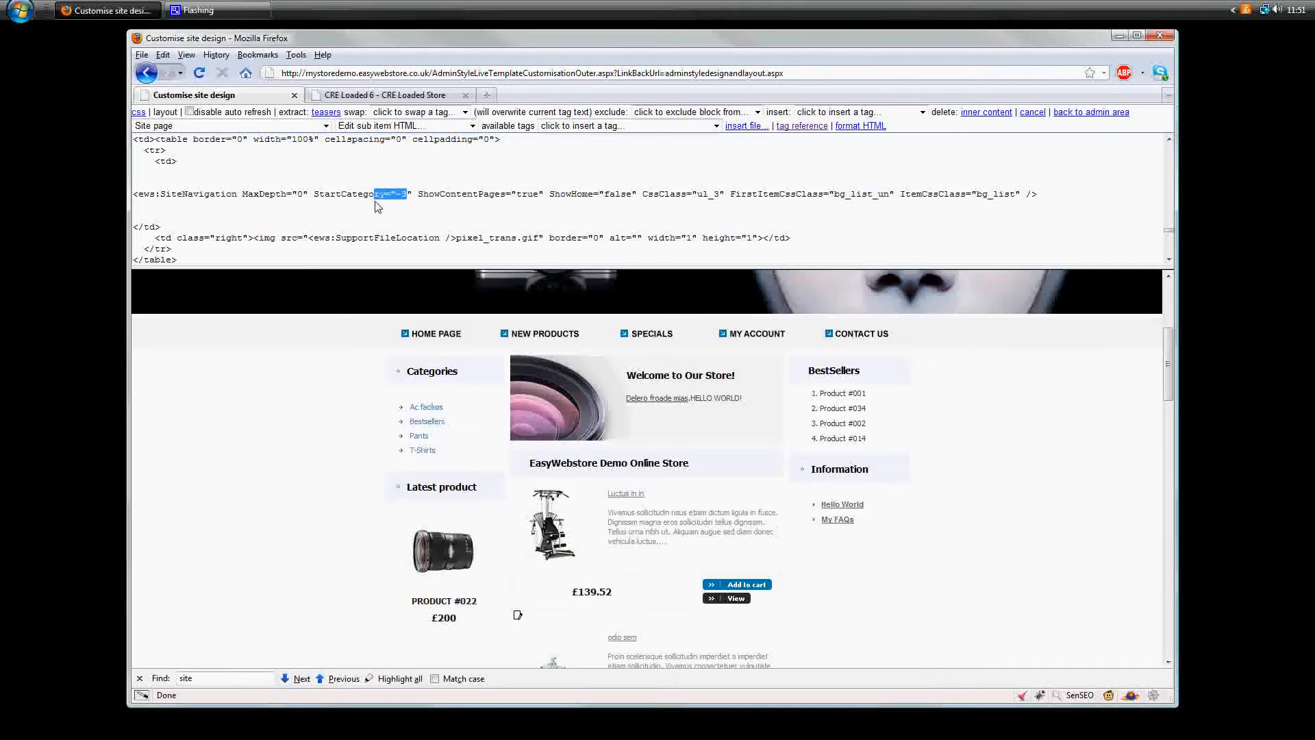
- Return to the storefront, open My FAQs from the Information box to check the article, and go back to the home page
click(1062, 112)
click(937, 112)
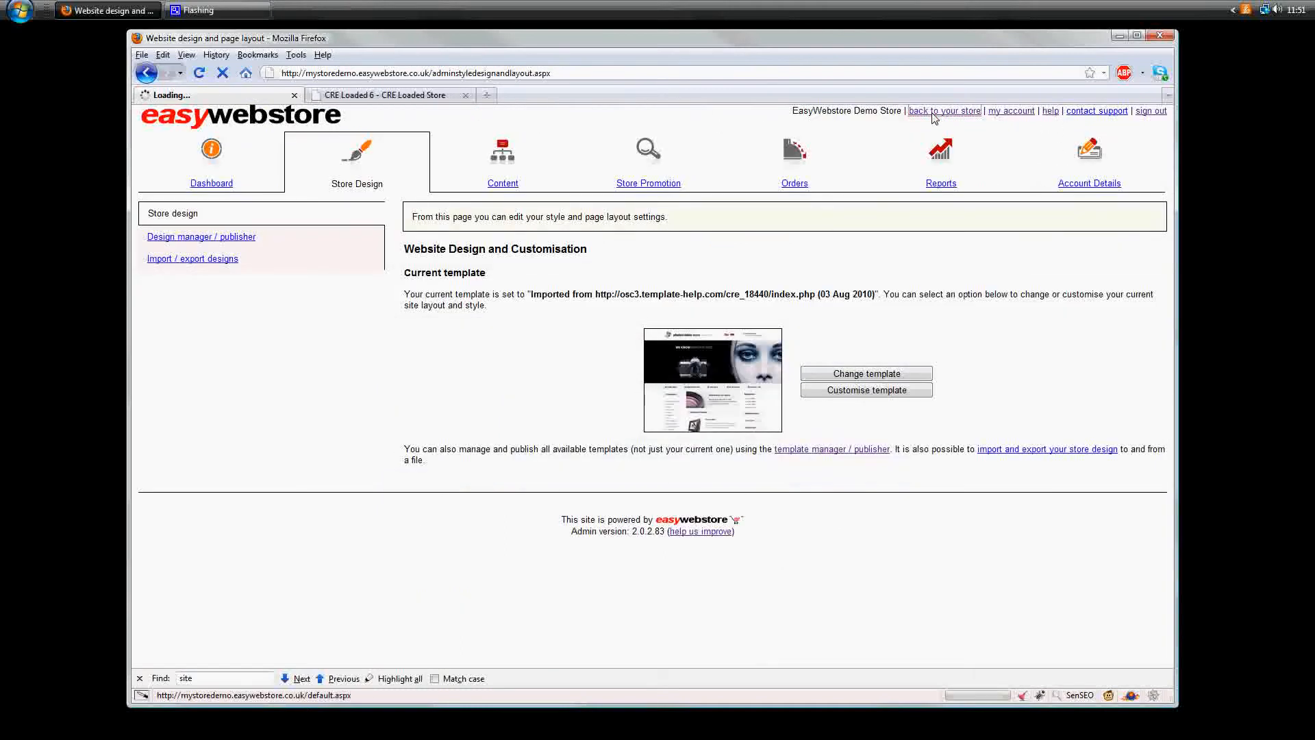
scroll(953, 540, down, 2)
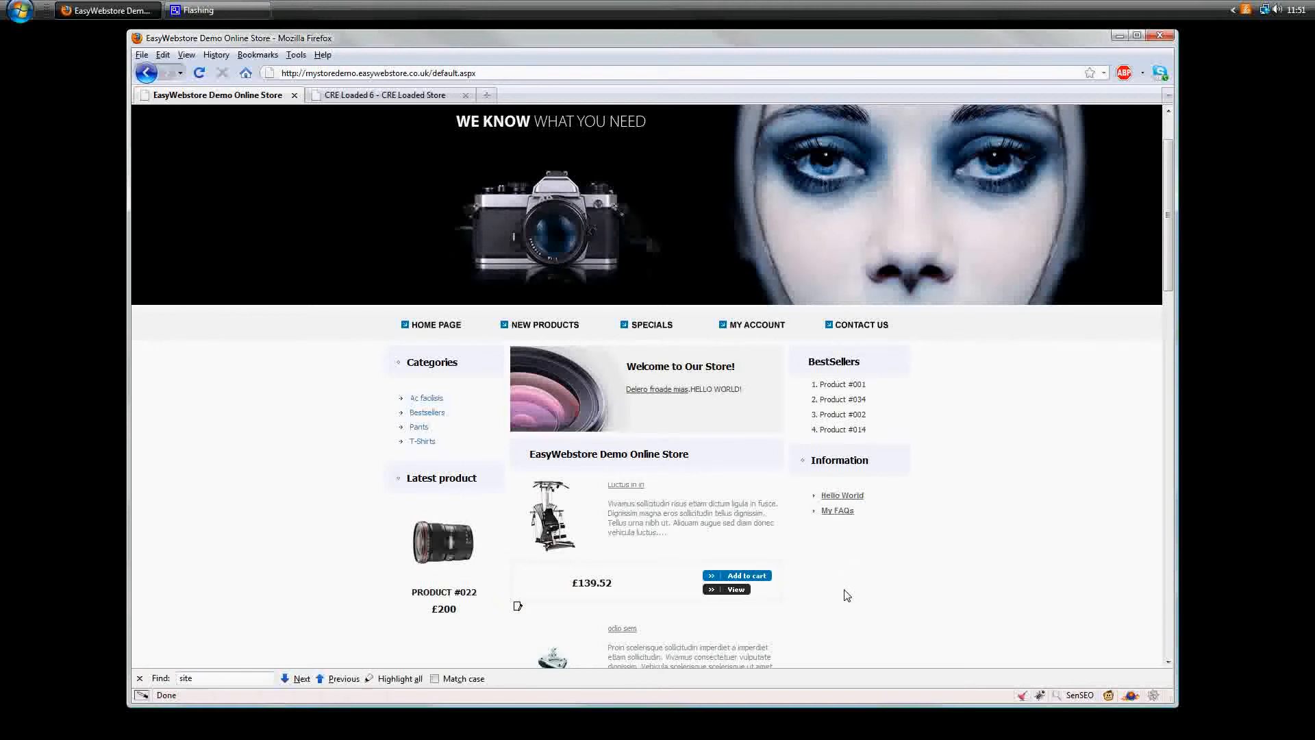
click(837, 511)
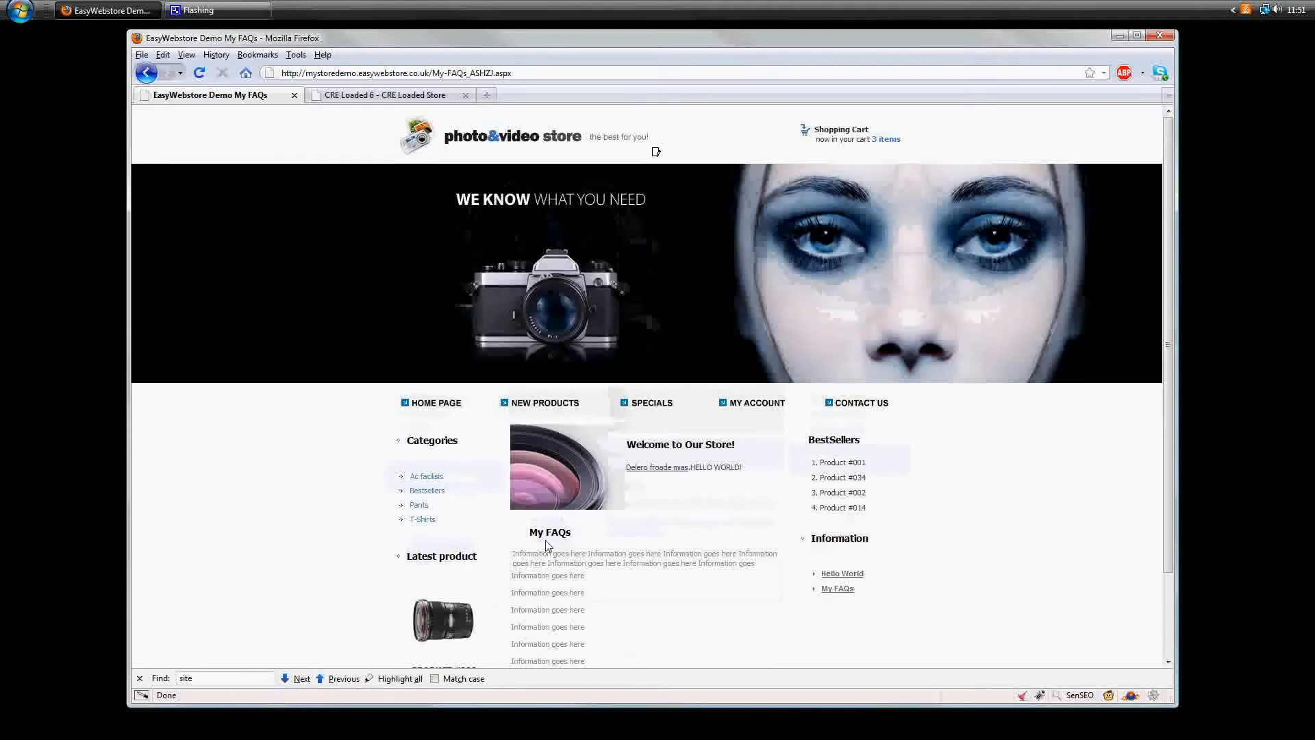
scroll(546, 545, down, 3)
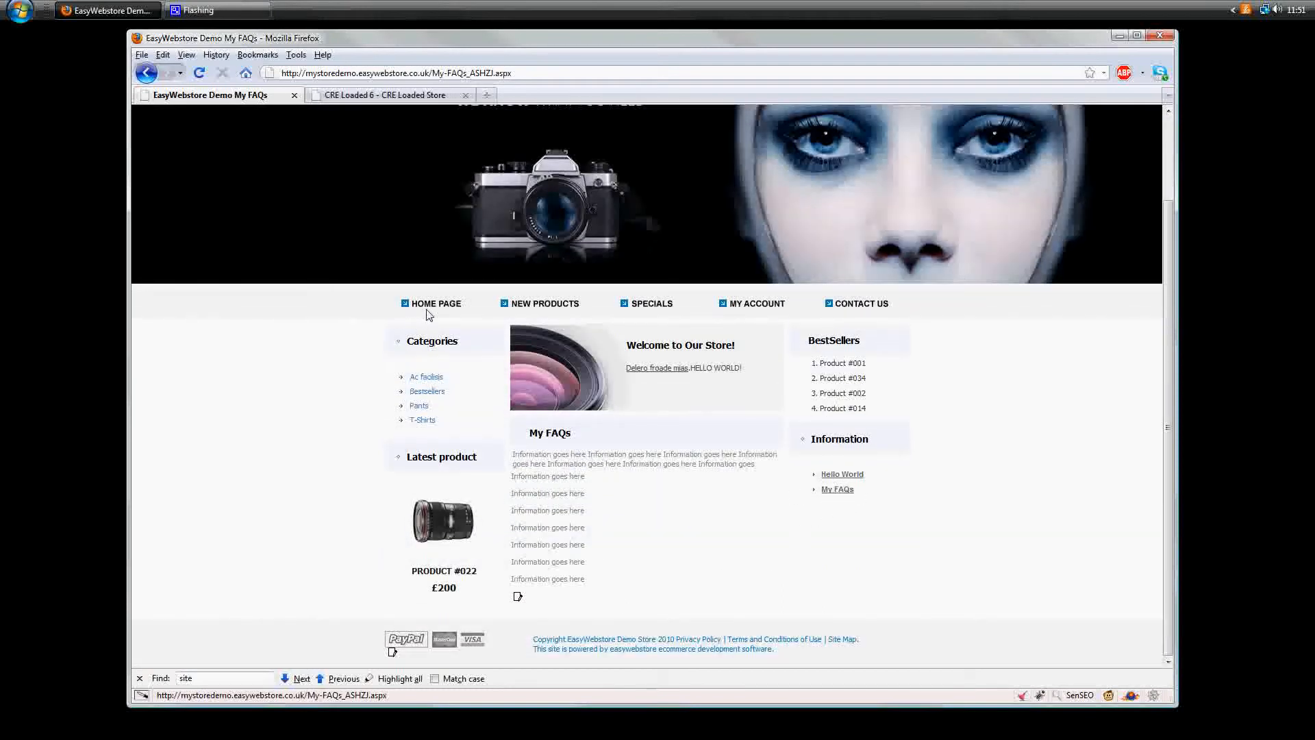
scroll(468, 141, up, 3)
click(468, 140)
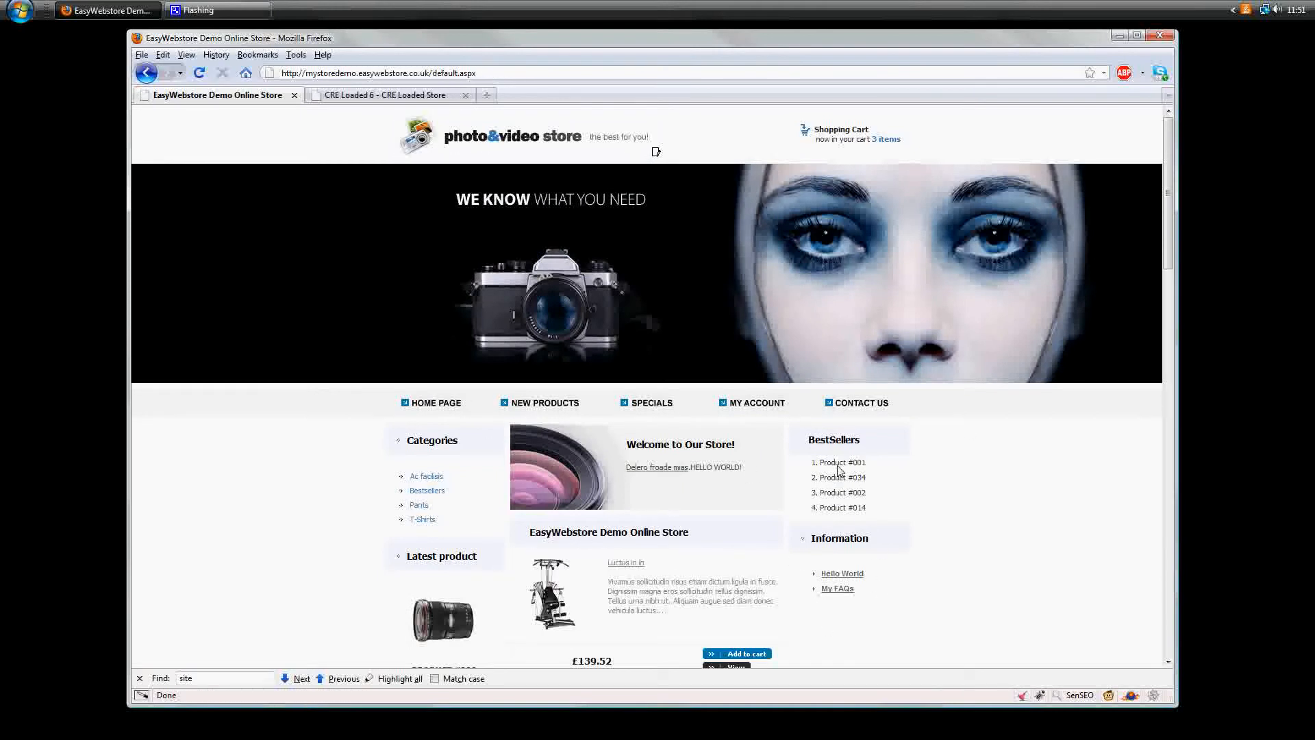
- Return to the store's admin area and open the store design page
drag(437, 74, 538, 91)
key(Delete)
text(admin)
key(Return)
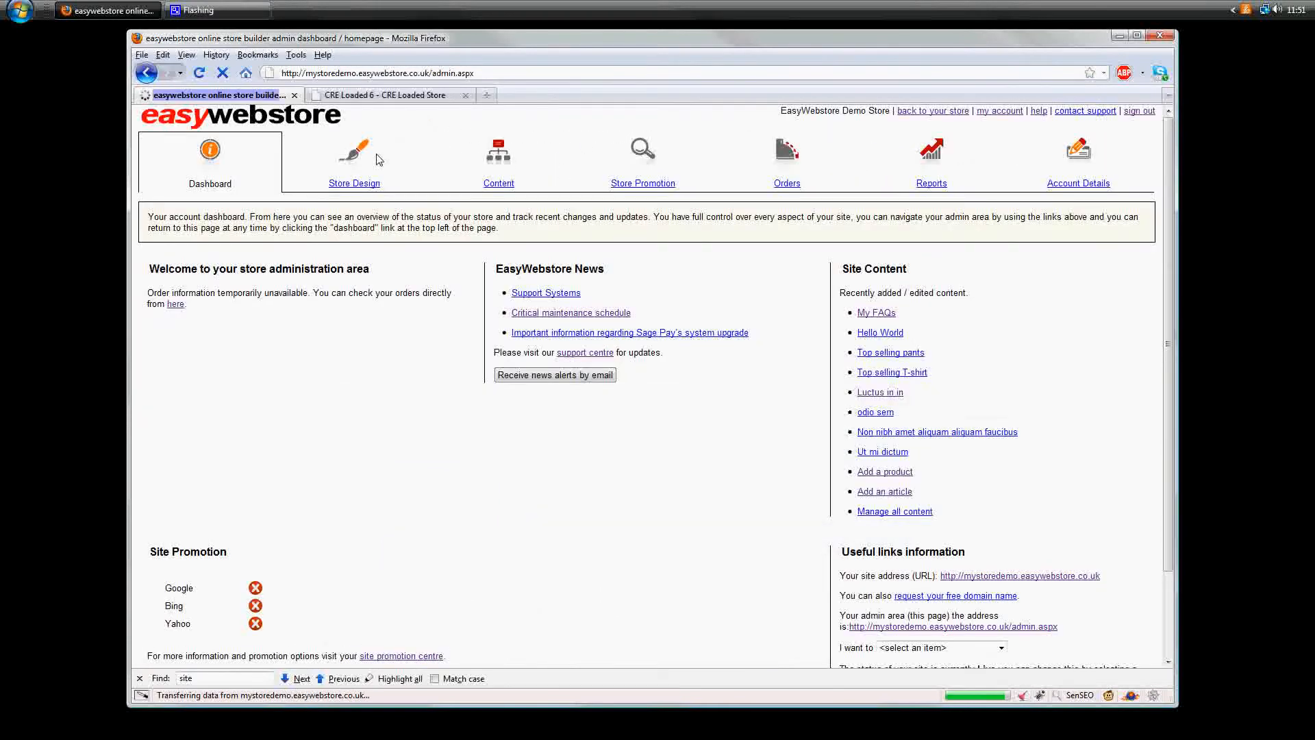
click(349, 161)
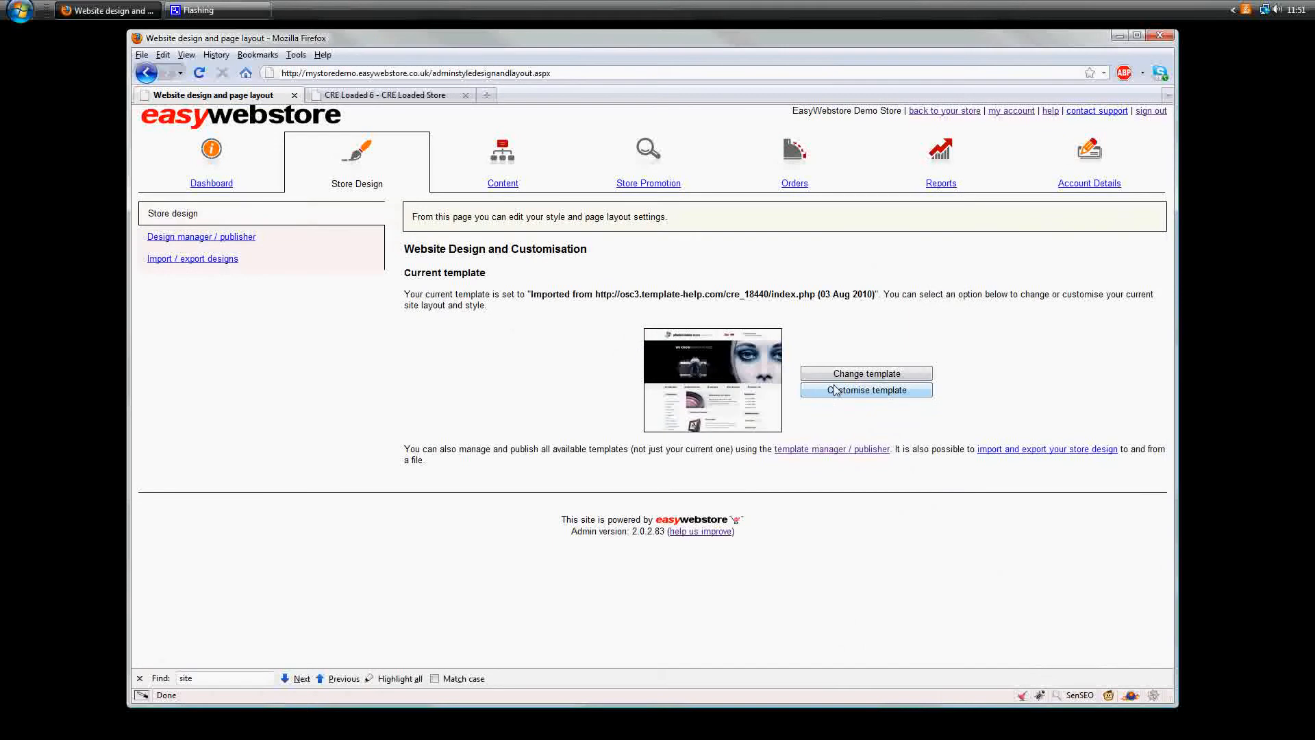
- Open the current template for customisation and find the BestSellers box's code by searching the HTML for BestSellers
click(836, 390)
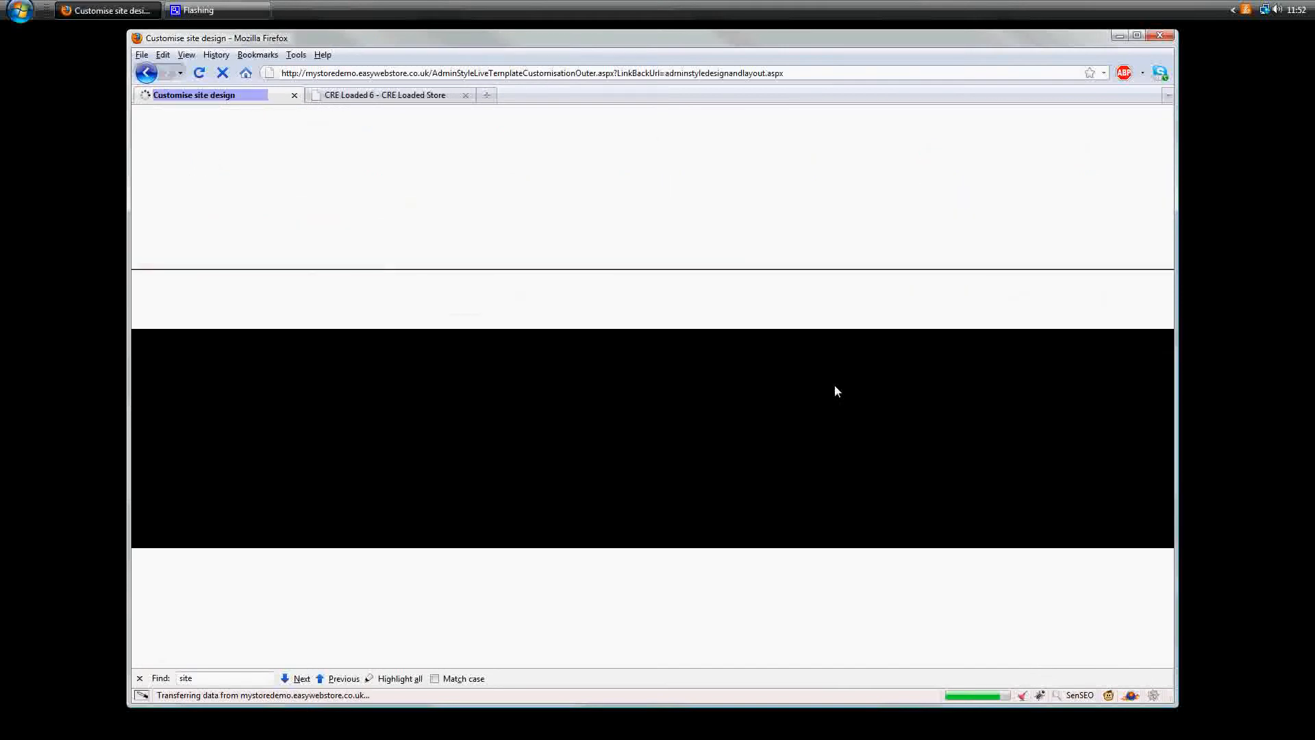
drag(862, 609, 807, 606)
key(ctrl+c)
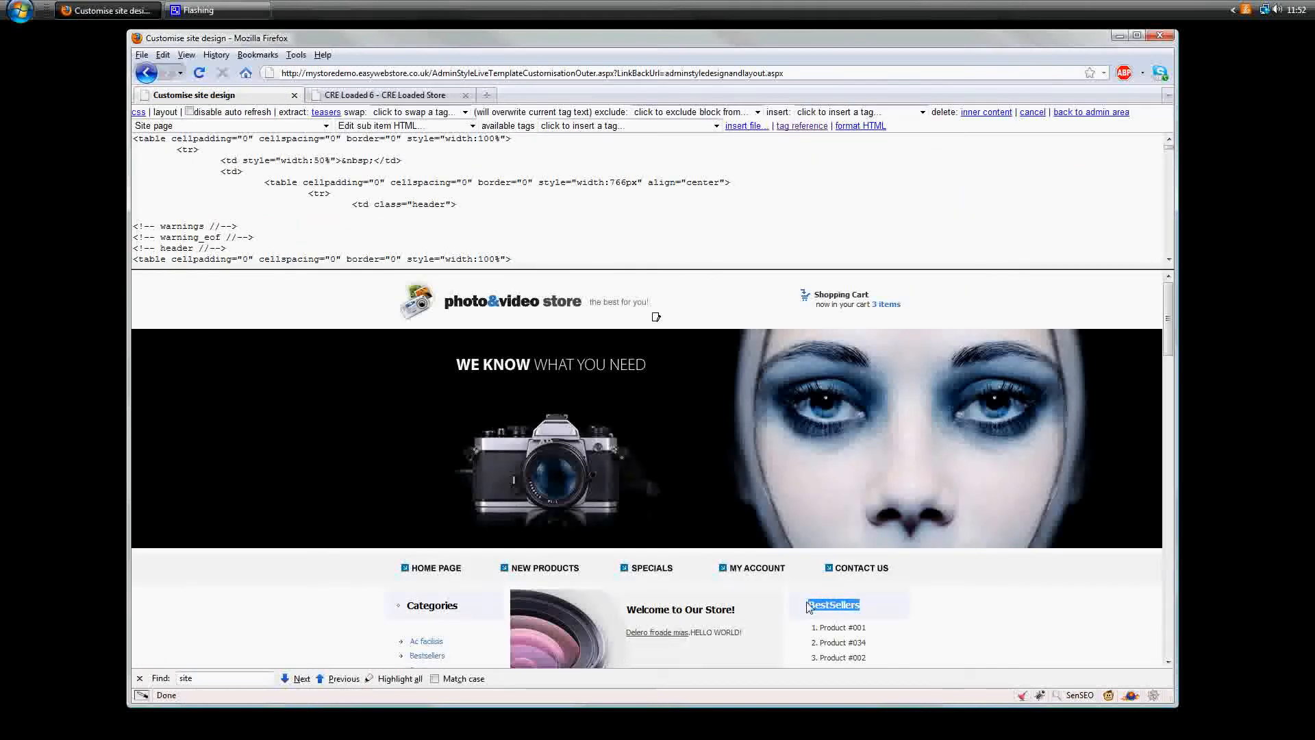
key(ctrl+f)
key(ctrl+v)
scroll(398, 185, down, 3)
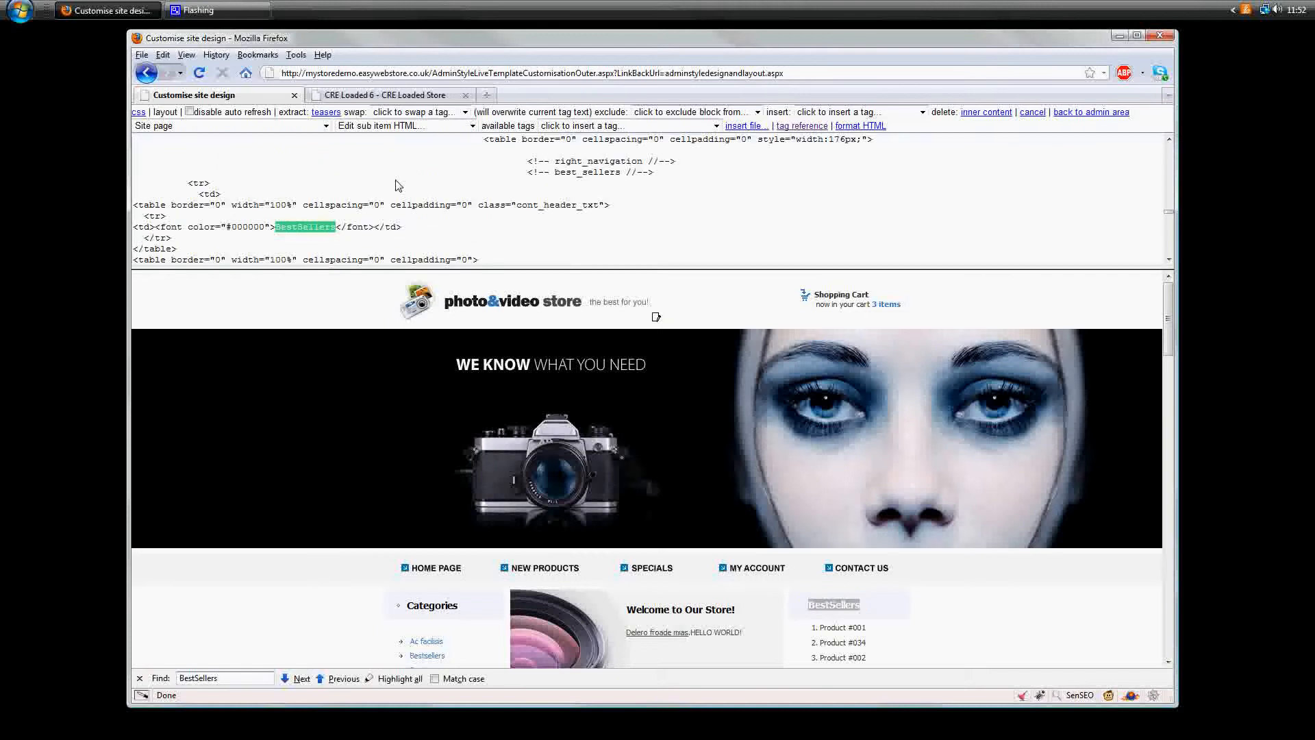
scroll(274, 243, down, 1)
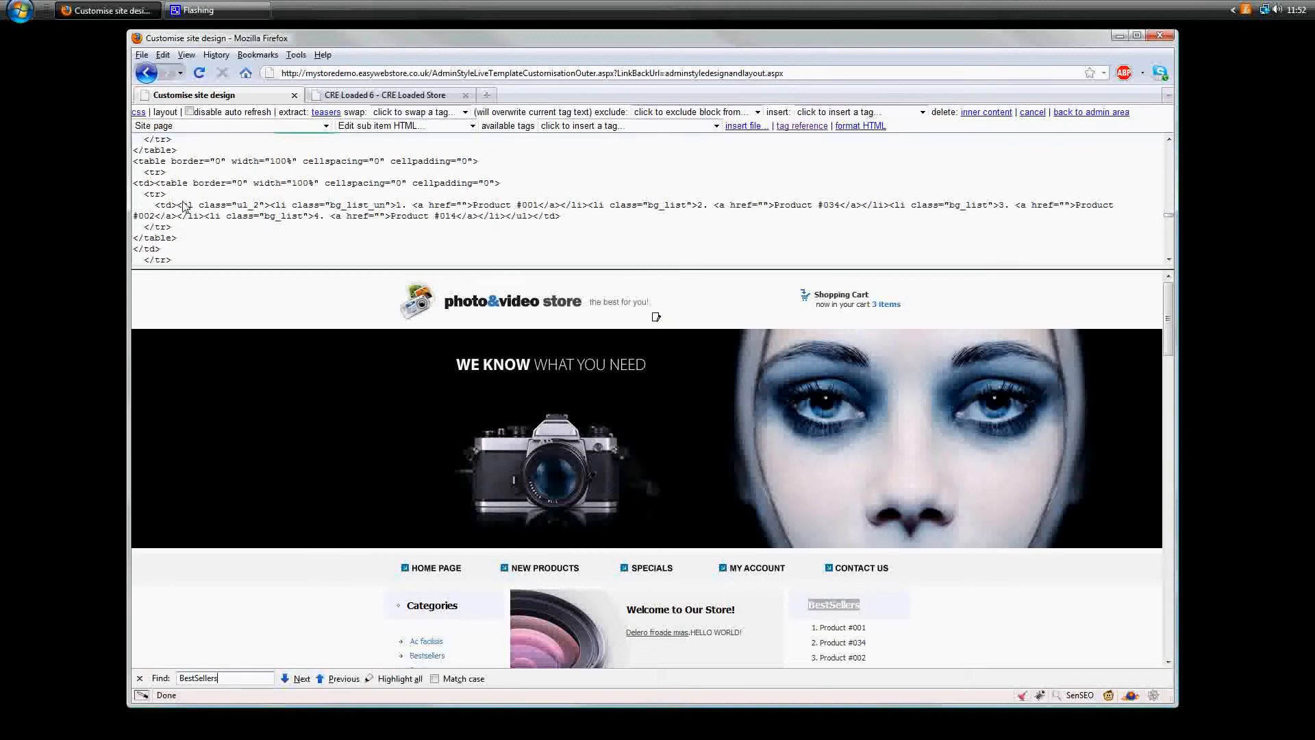
- Separate the BestSellers box's static product list from the surrounding td tags with line breaks in the HTML
key(Return)
key(Return)
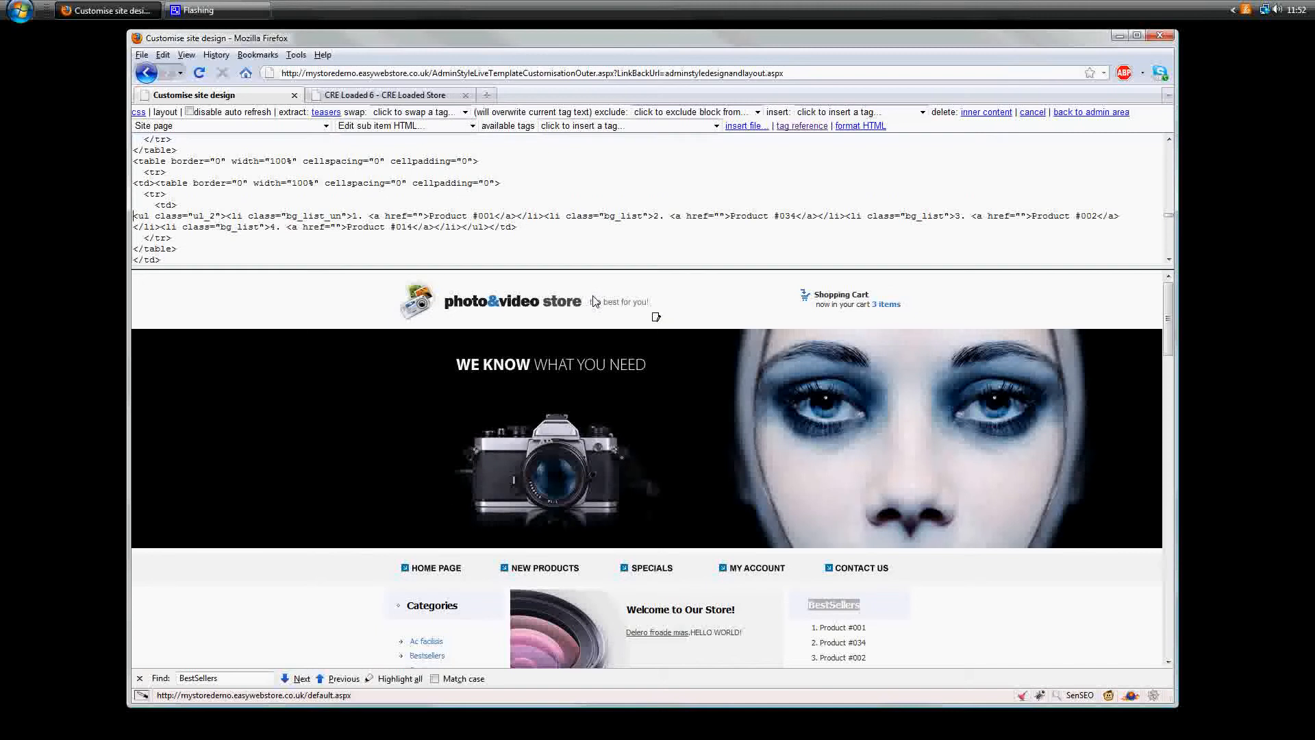
key(Return)
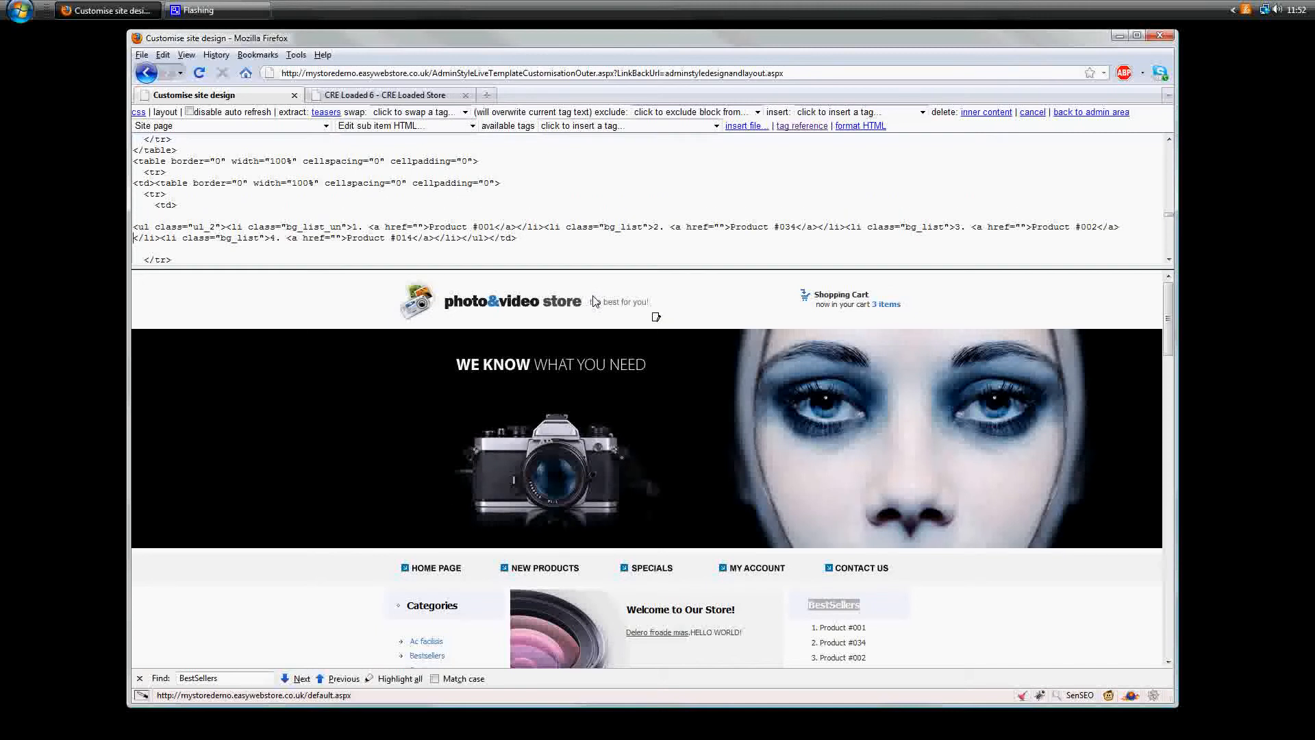
key(Return)
key(Return)
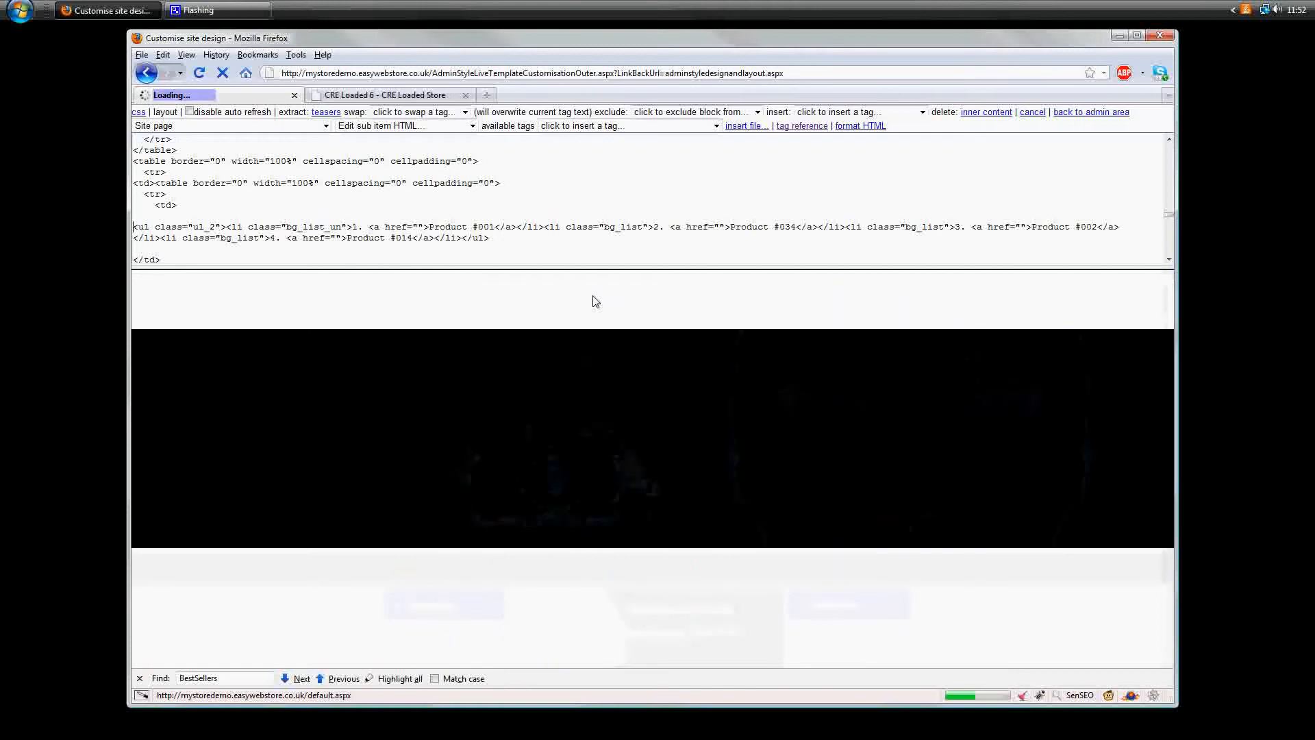
scroll(433, 482, down, 2)
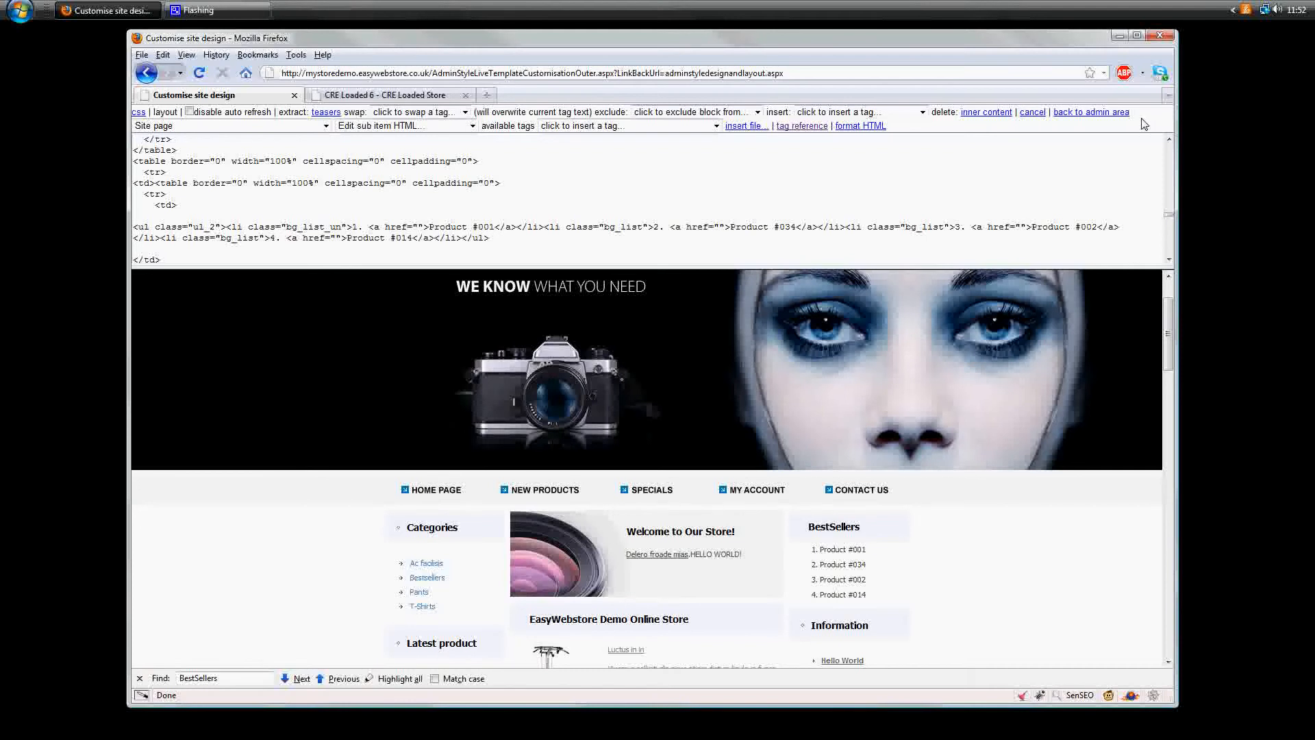
- Return to the admin area, open the content categories and copy the ID of the Bestsellers product category
click(1111, 113)
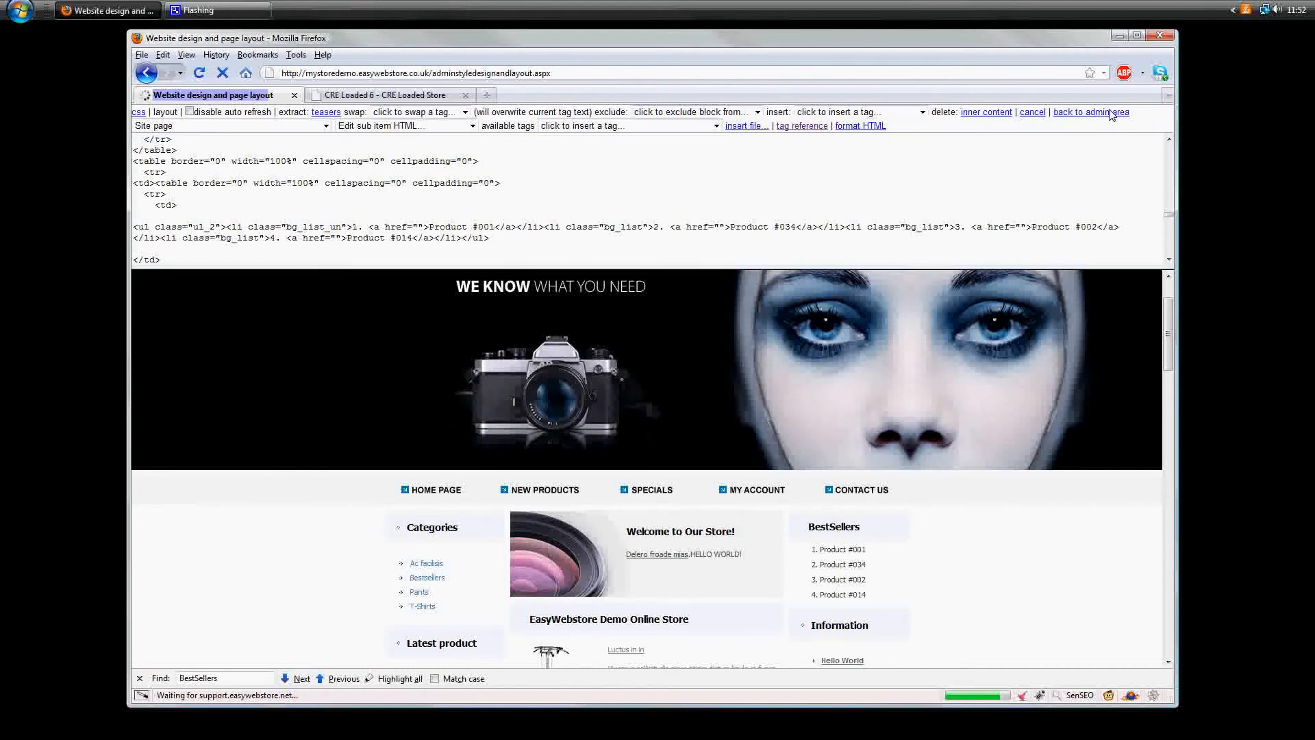
click(502, 165)
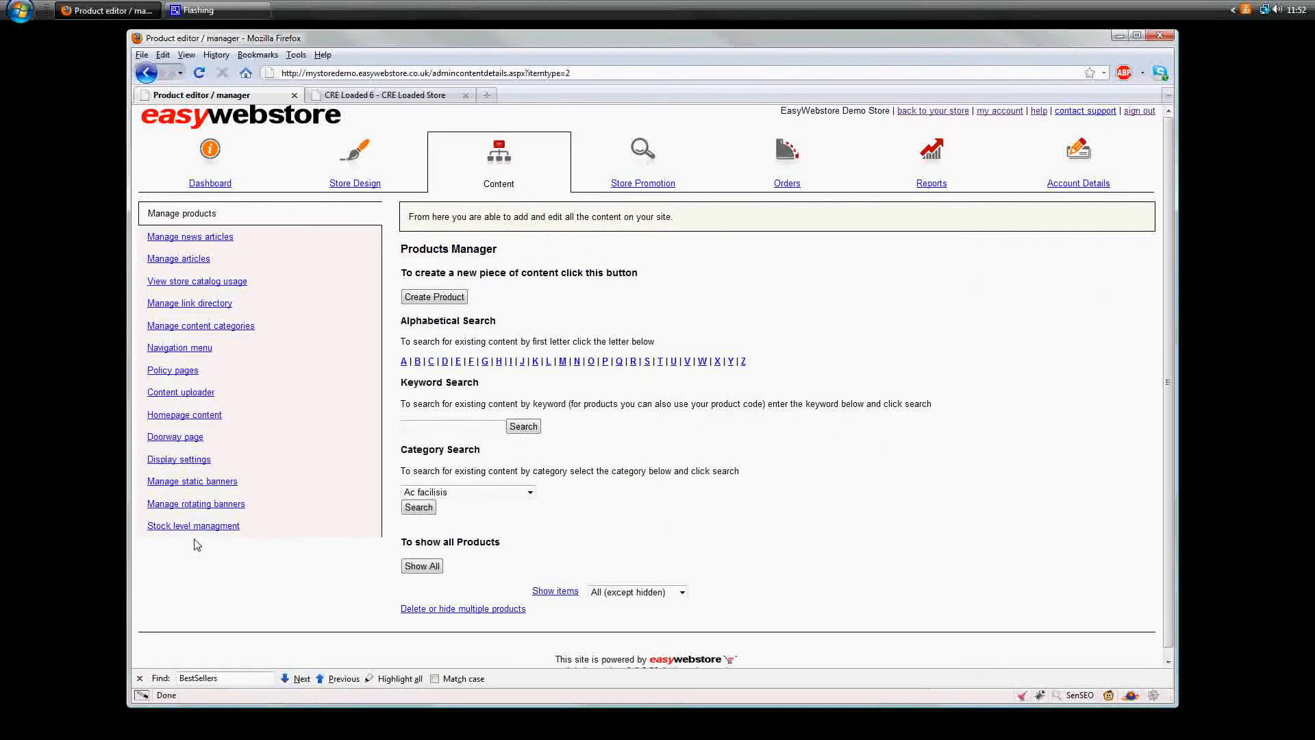
click(210, 332)
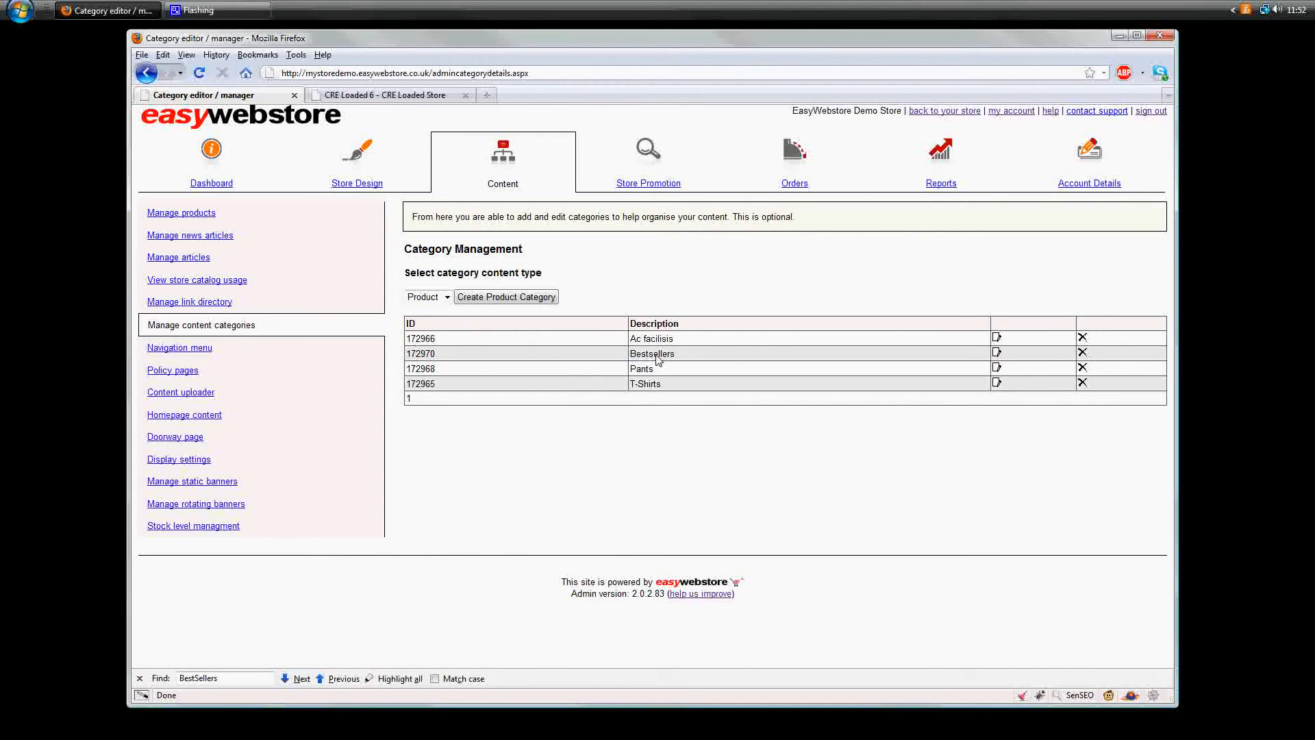
double_click(657, 360)
click(689, 343)
double_click(423, 355)
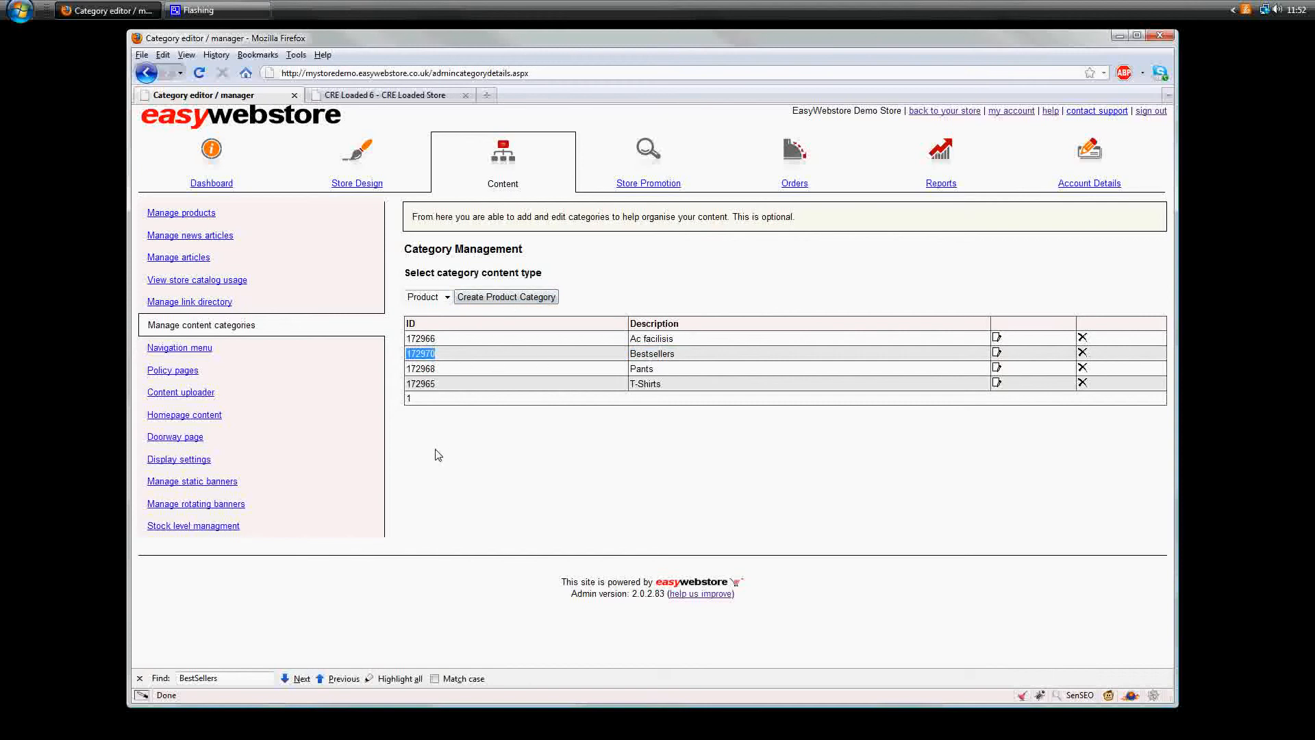
right_click(422, 359)
click(452, 369)
- Reopen the current template for customisation and search its HTML for bestse
click(363, 170)
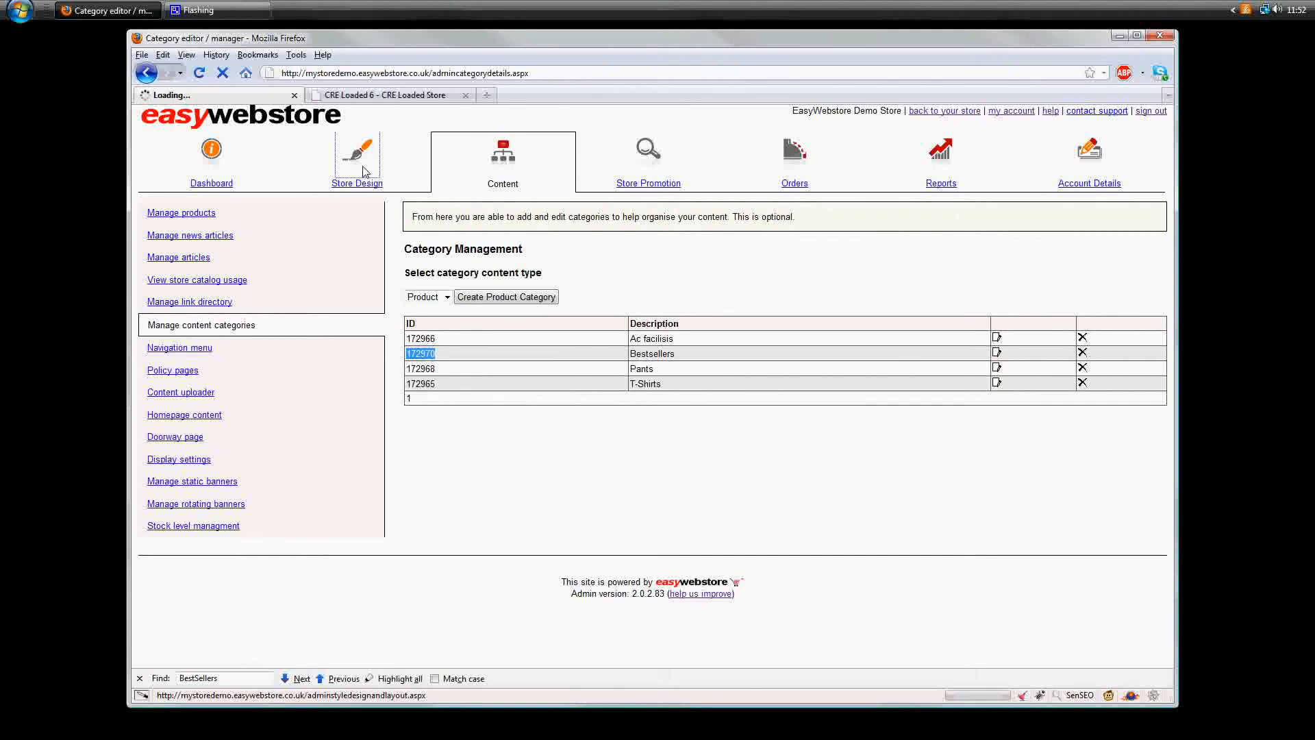
click(845, 396)
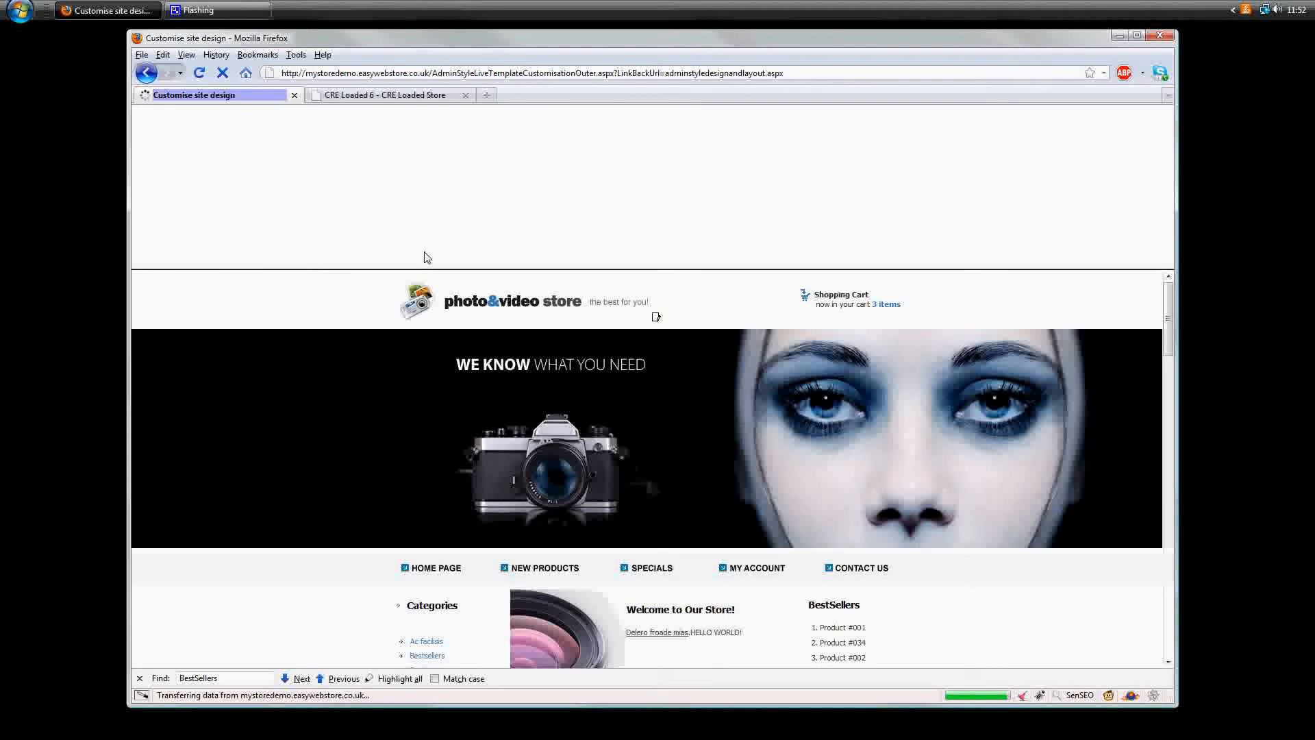
key(ctrl+f)
text(best)
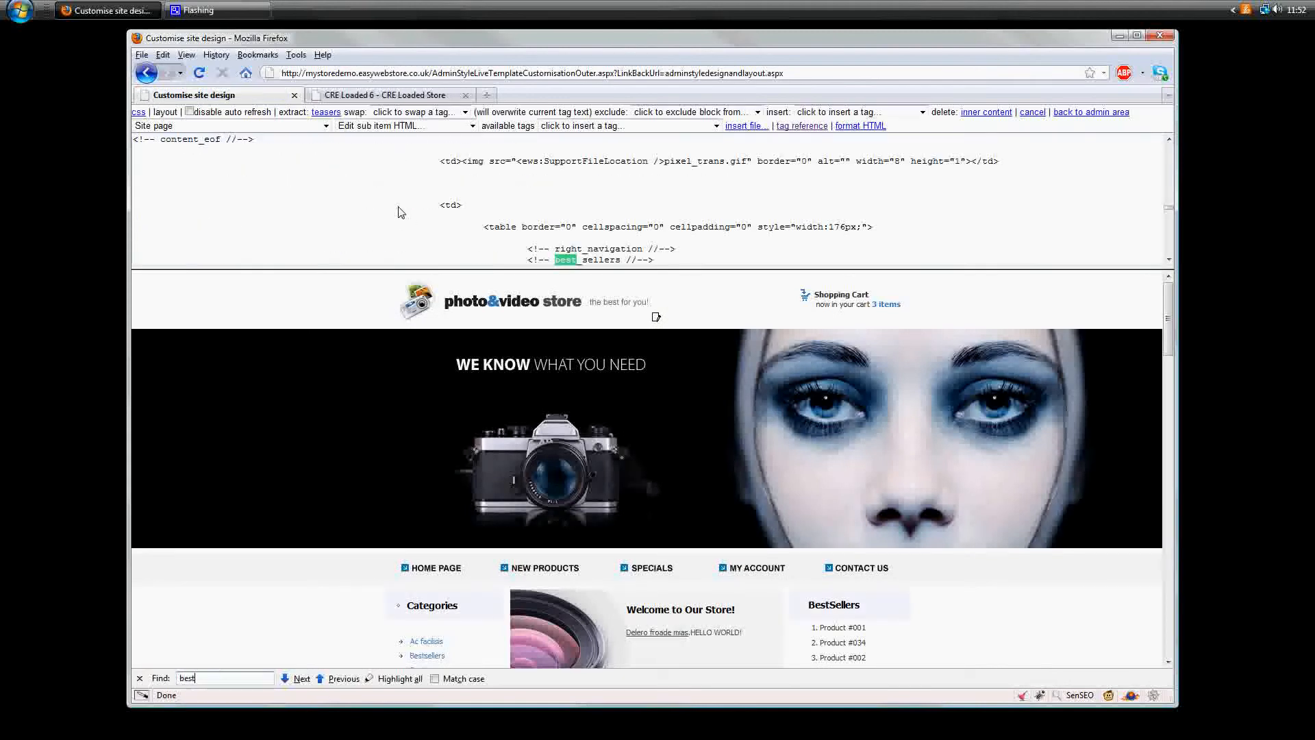
text(se)
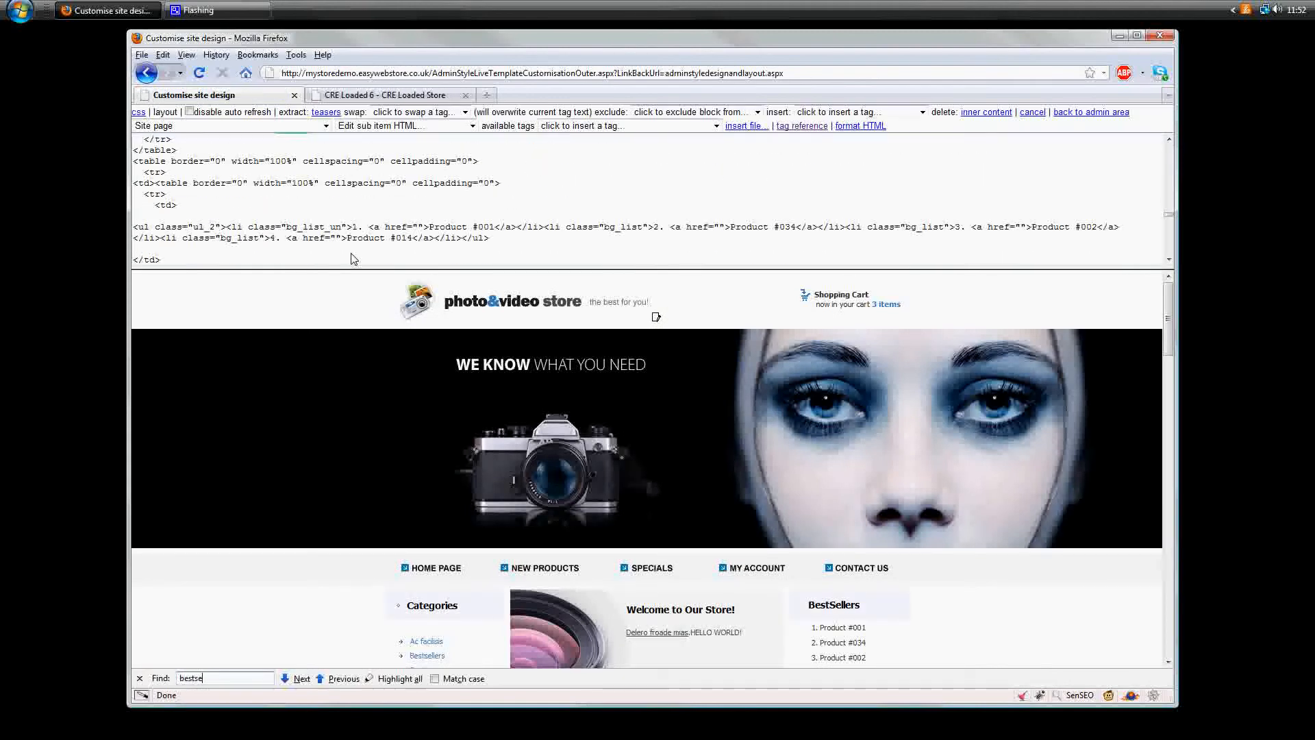
- Insert the category ID 172970 on its own line above the static BestSellers product list
click(185, 184)
key(Return)
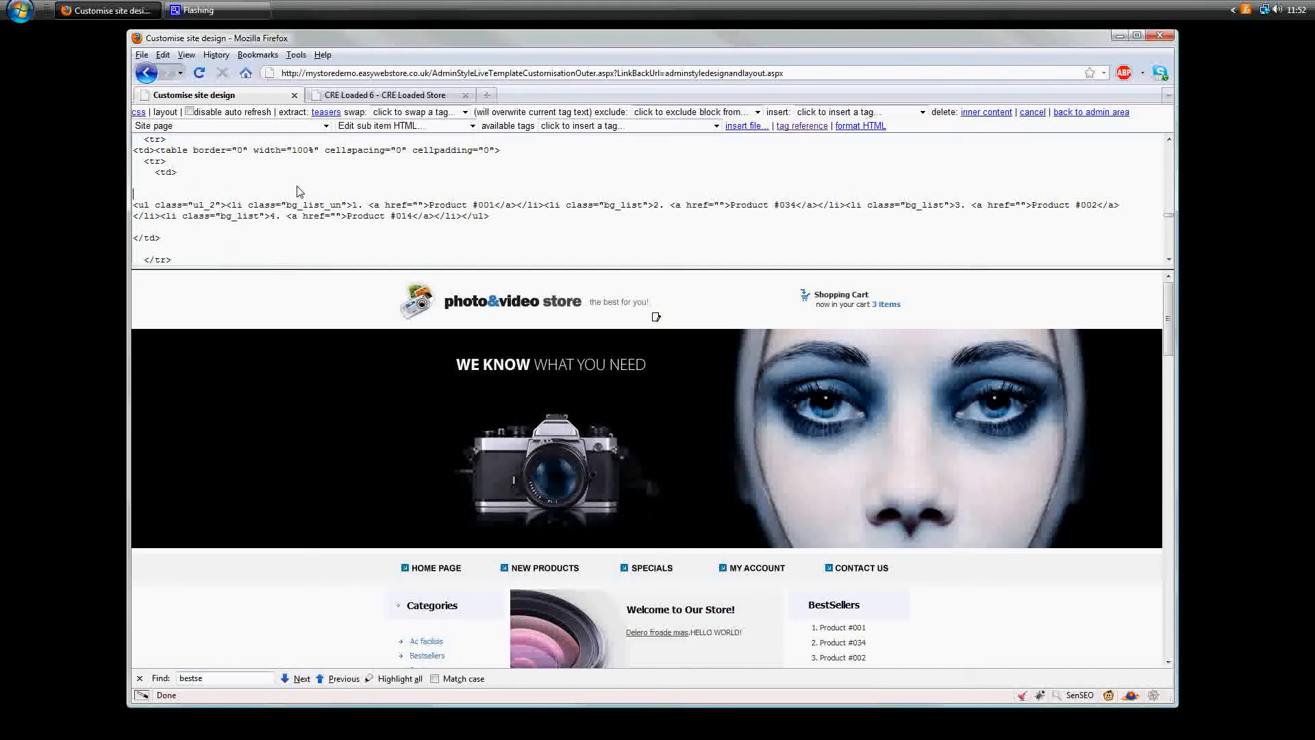
text(172970)
key(Return)
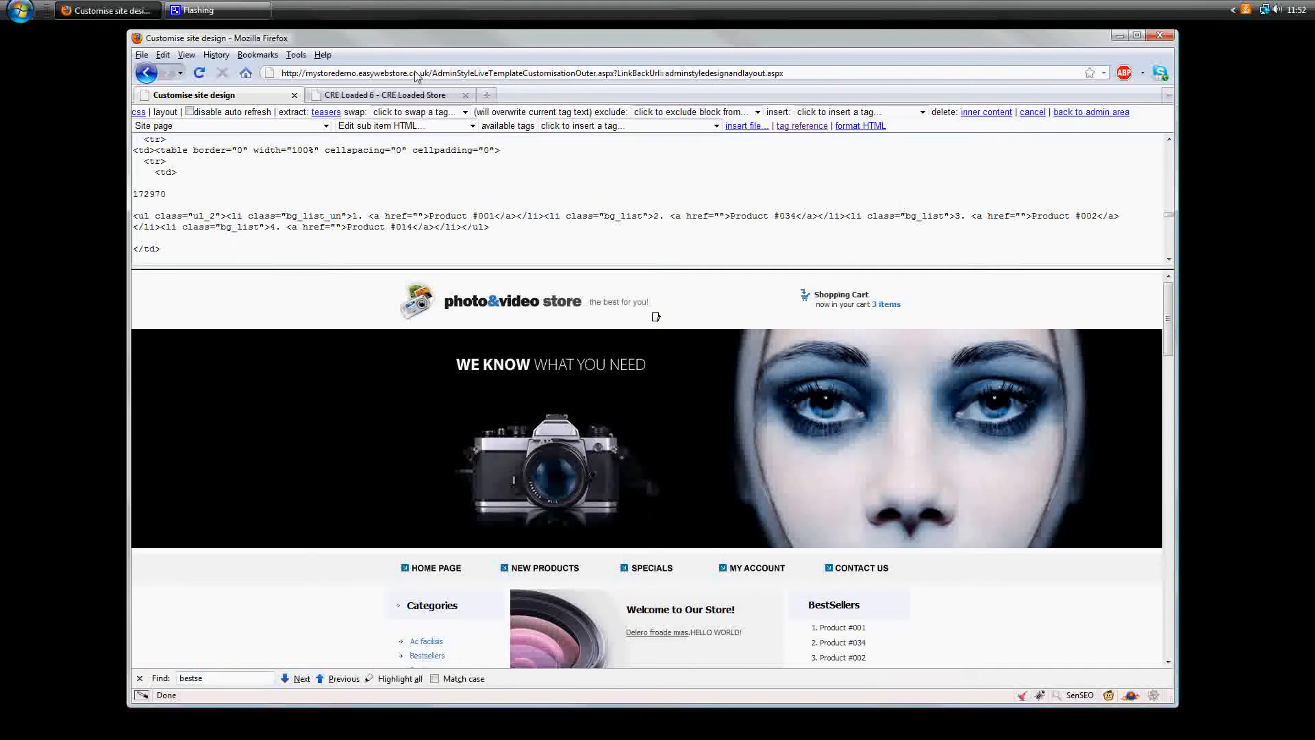
- Search the HTML for siten and copy the whole SiteNavigation tag that has StartCategory "-2"
key(ctrl+f)
text(si)
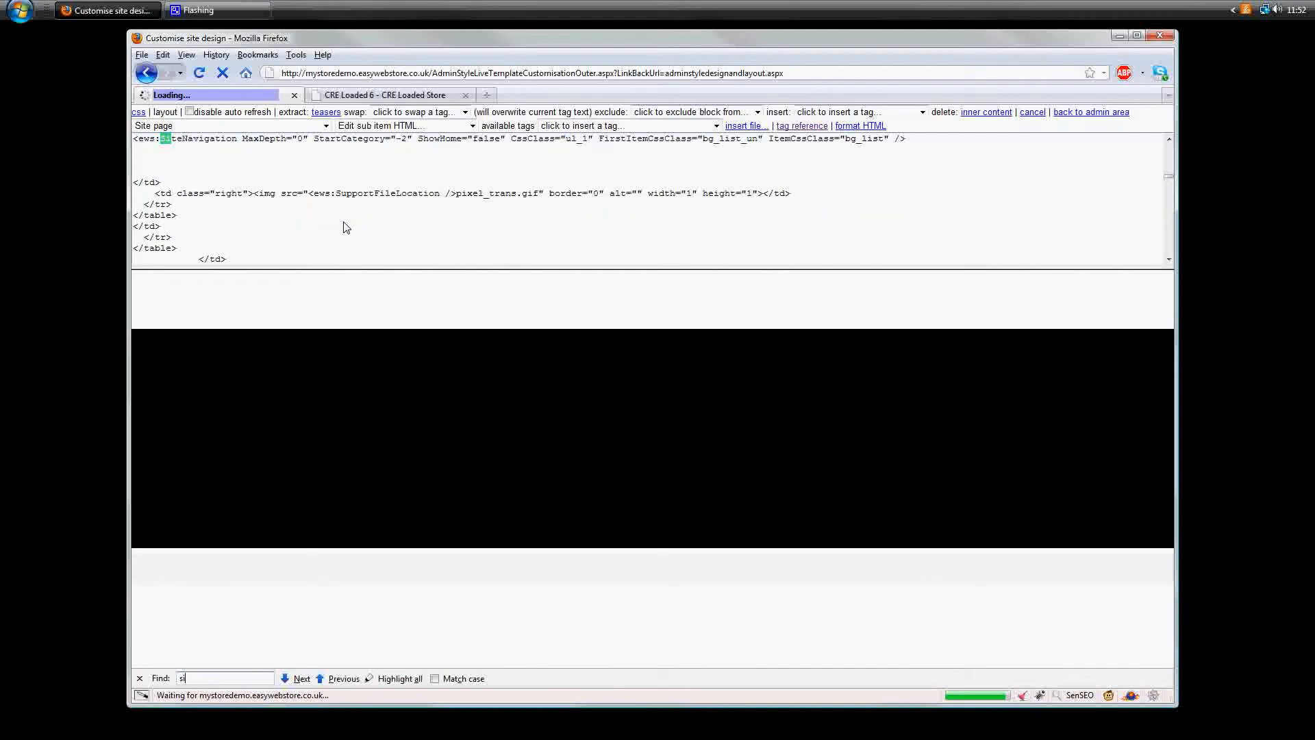
text(ten)
click(440, 142)
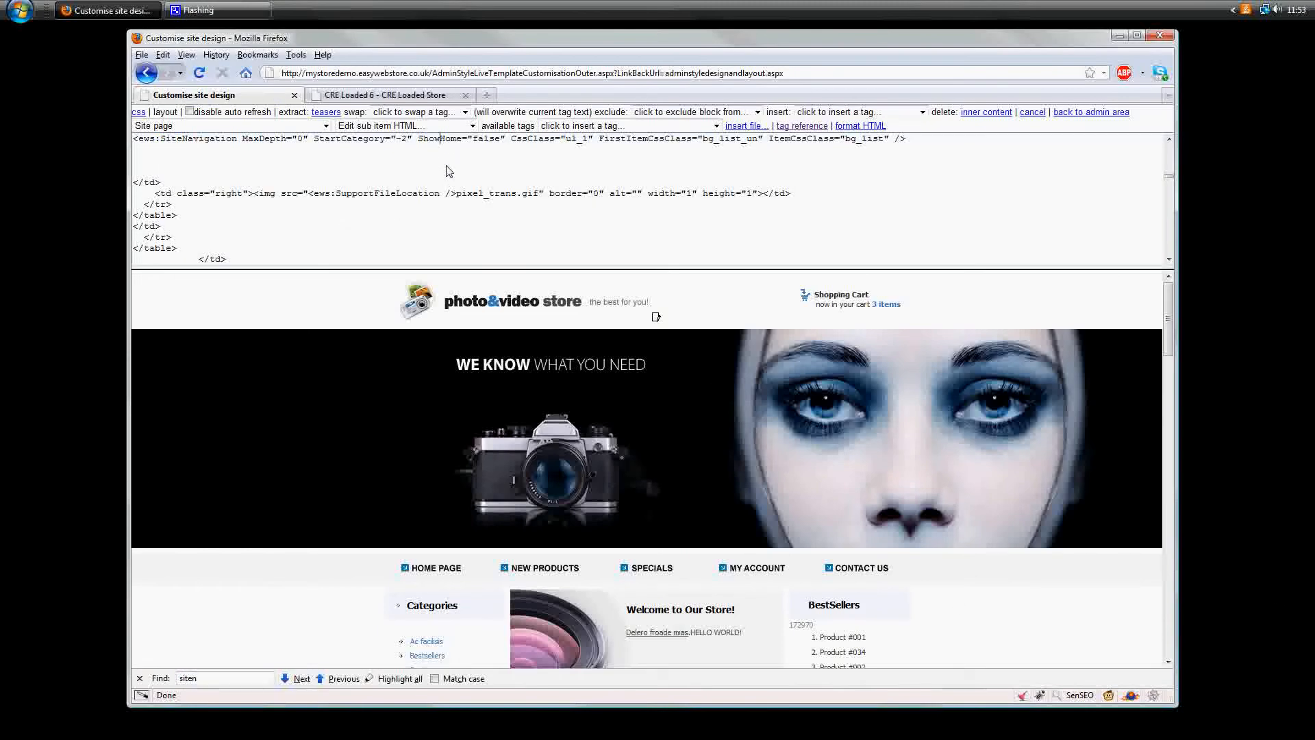
key(shift+End)
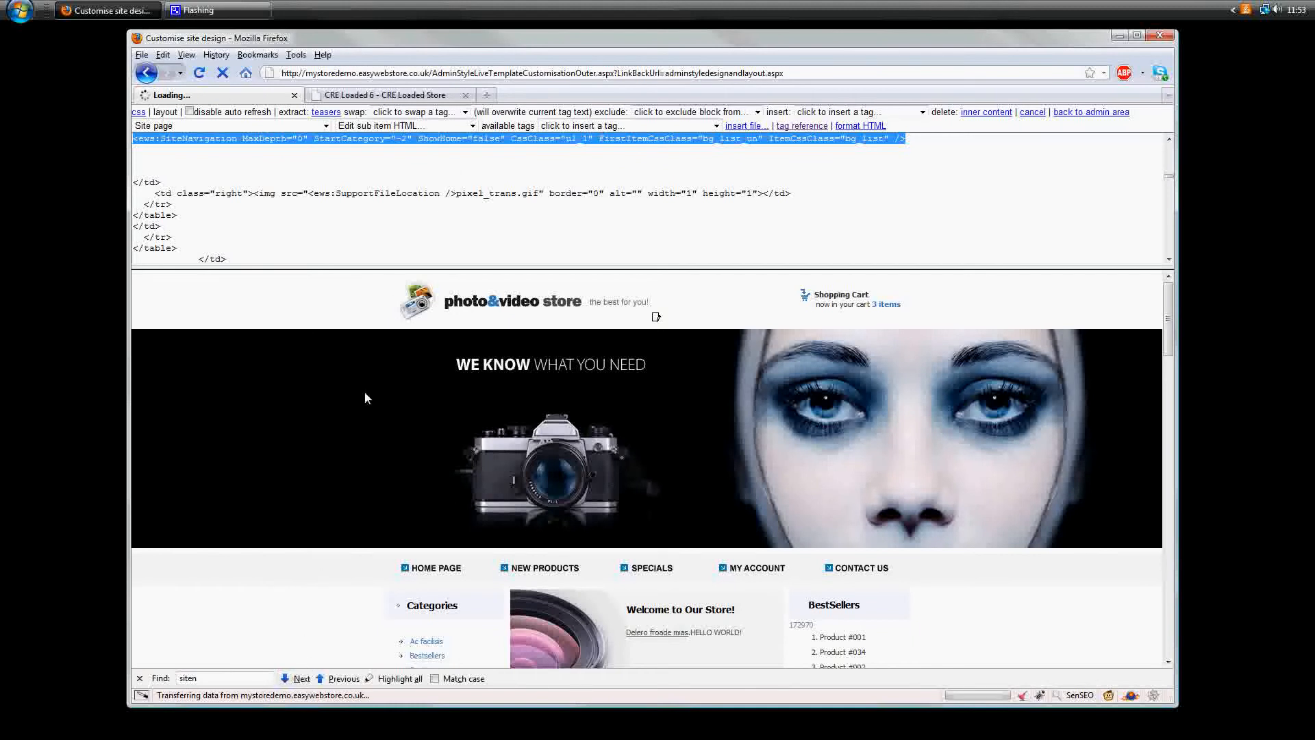
- Search the HTML for bestse and siten, and examine the Information box's SiteNavigation tag
click(381, 238)
key(ctrl+f)
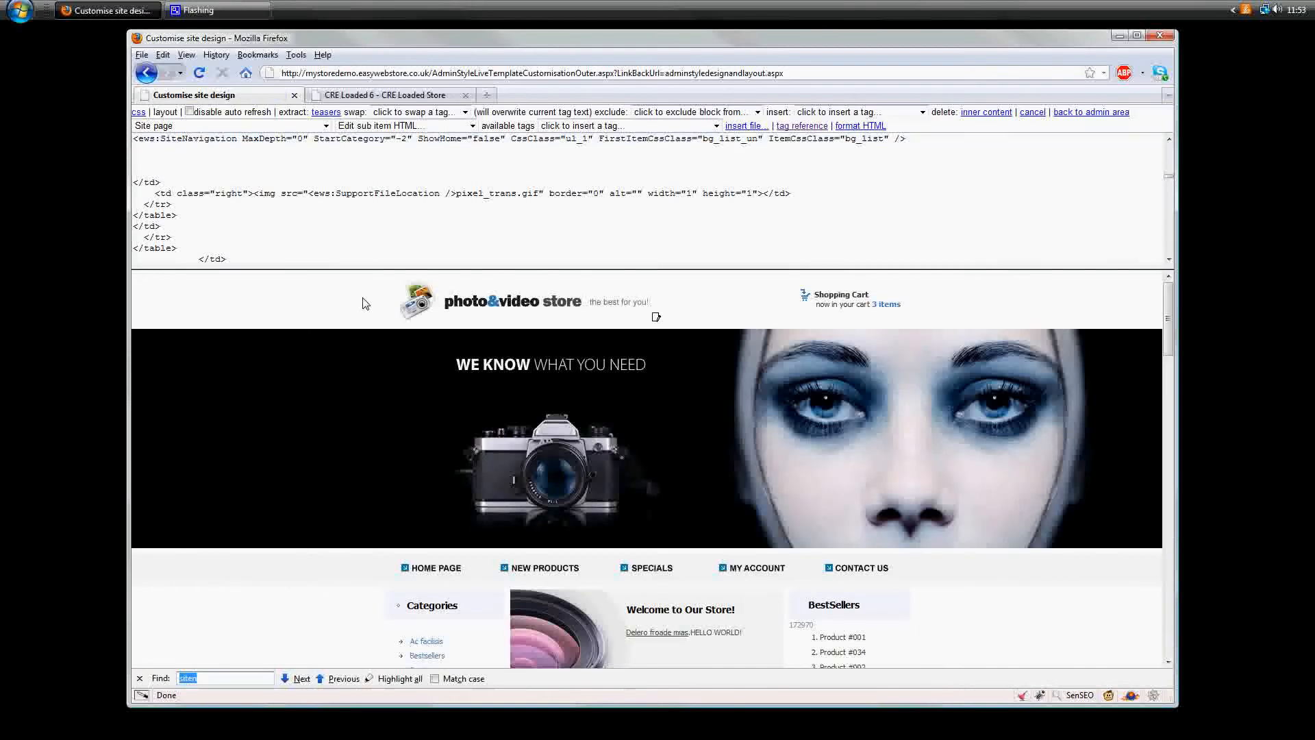
text(bestse)
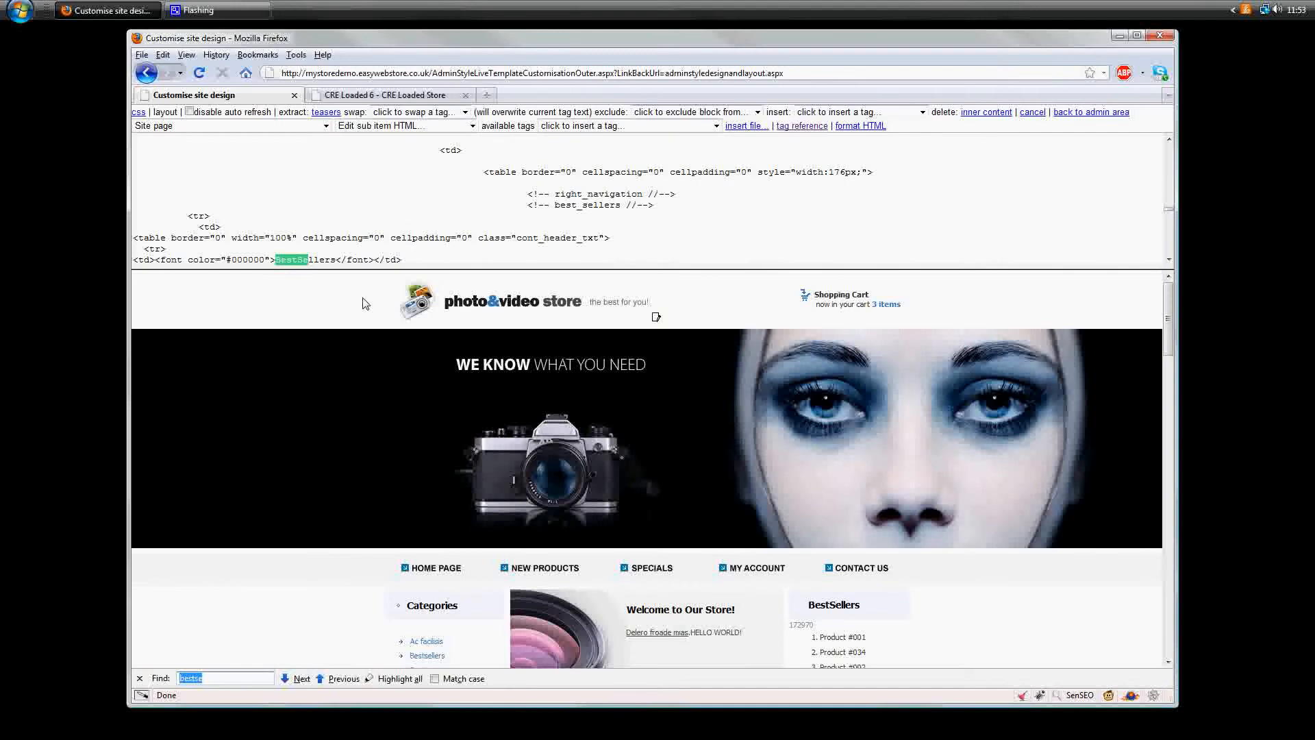
text(siten)
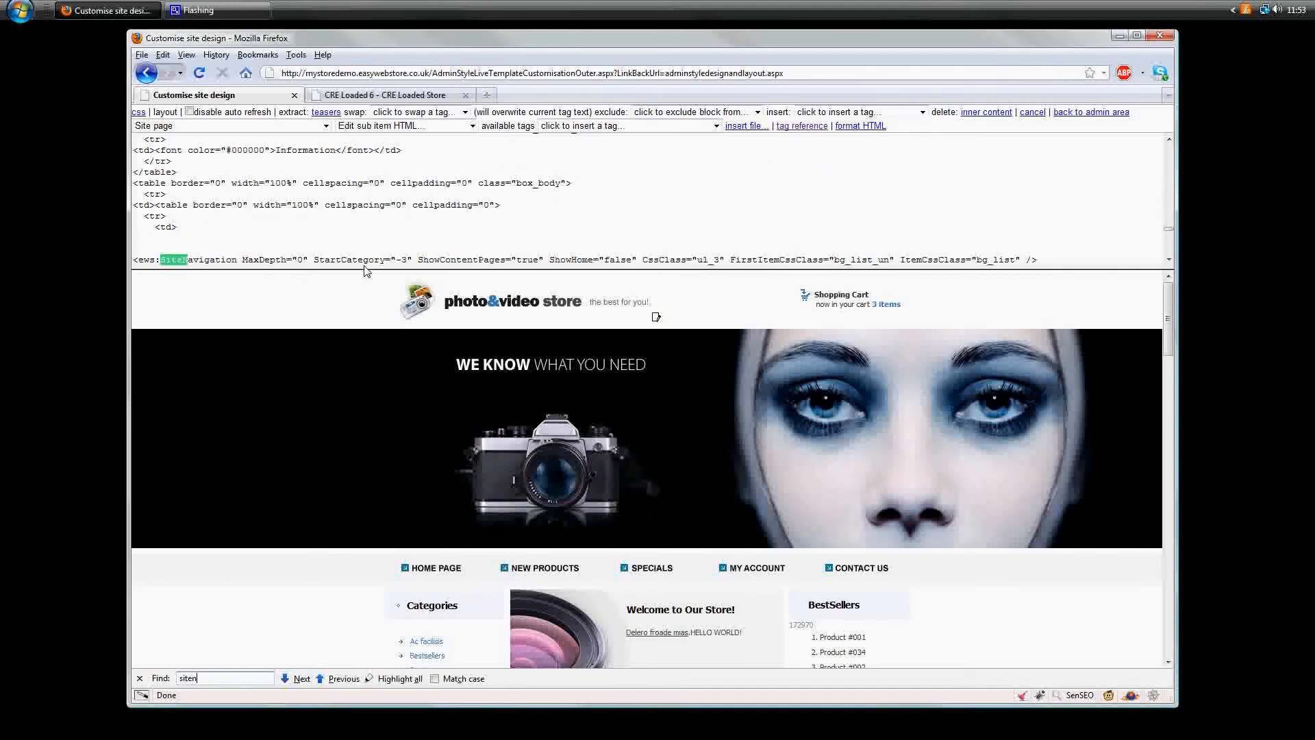
click(319, 259)
scroll(317, 259, down, 1)
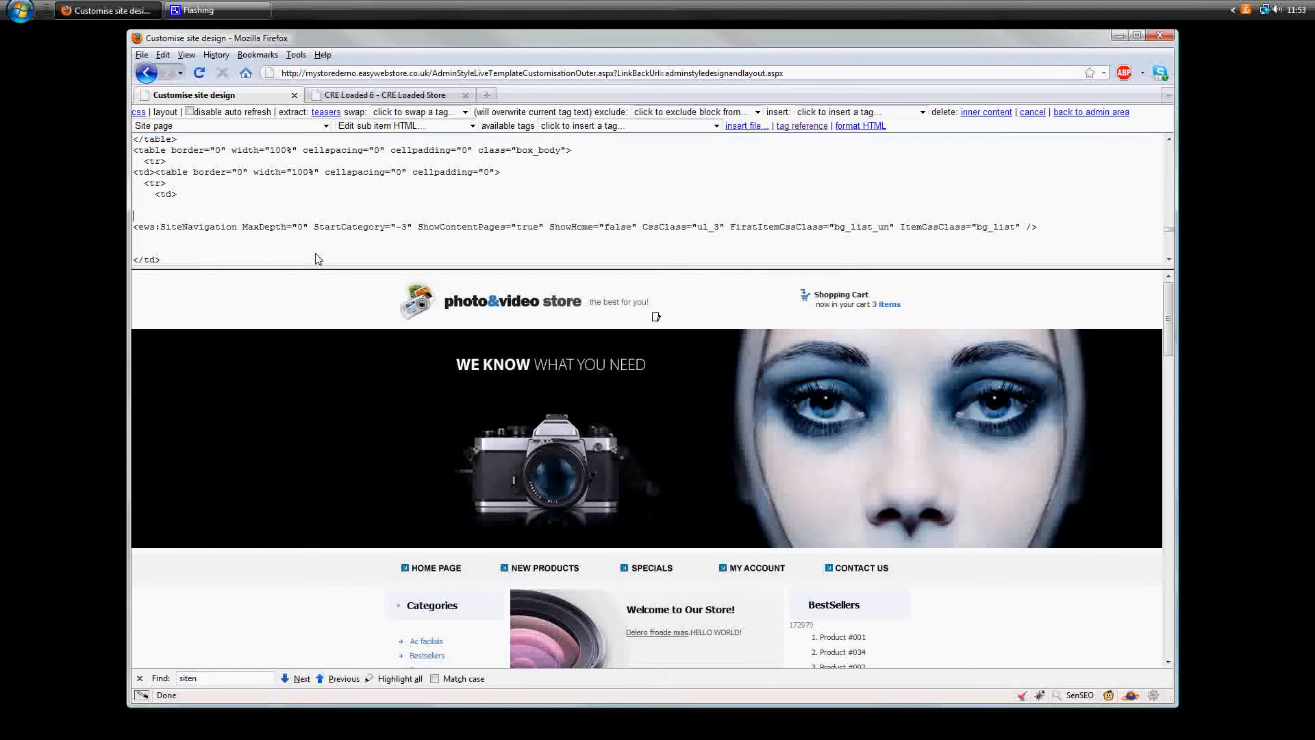
scroll(317, 259, down, 1)
scroll(317, 259, up, 1)
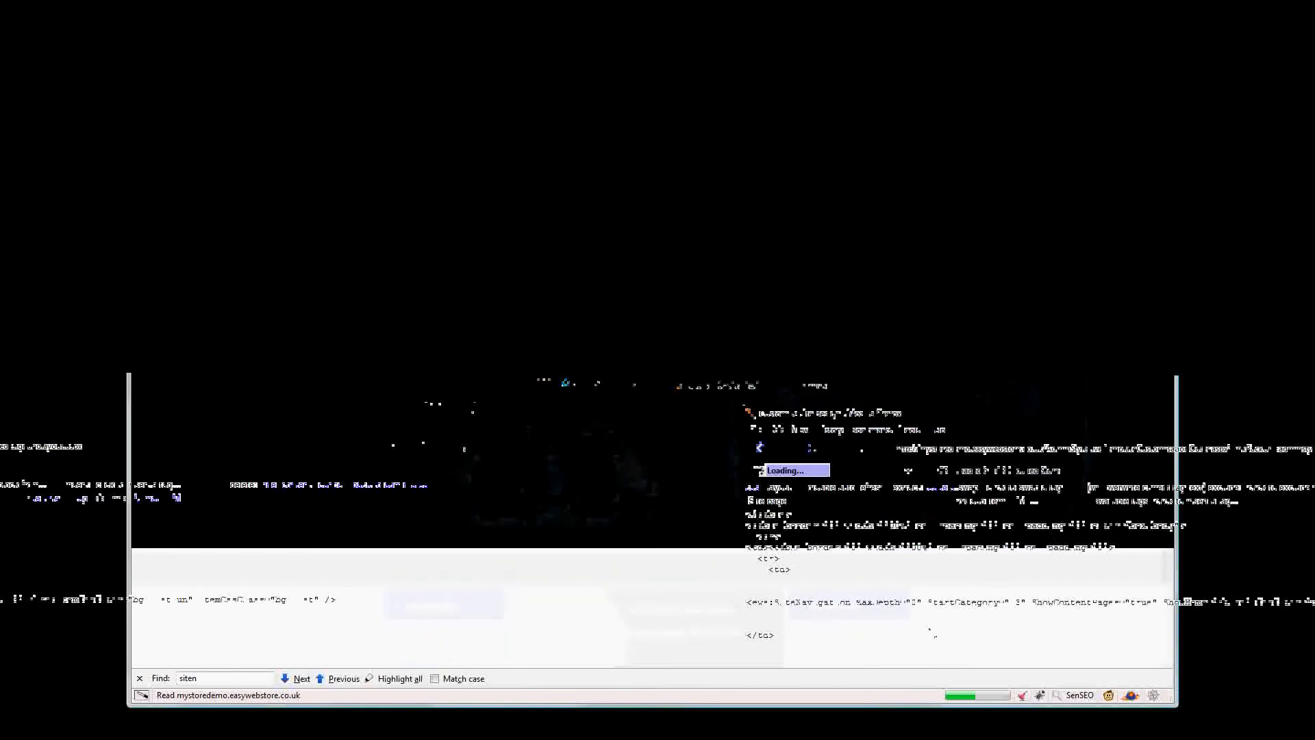
- Find the BestSellers box by searching for bestse and paste the copied SiteNavigation tag above its static product list
key(ctrl+f)
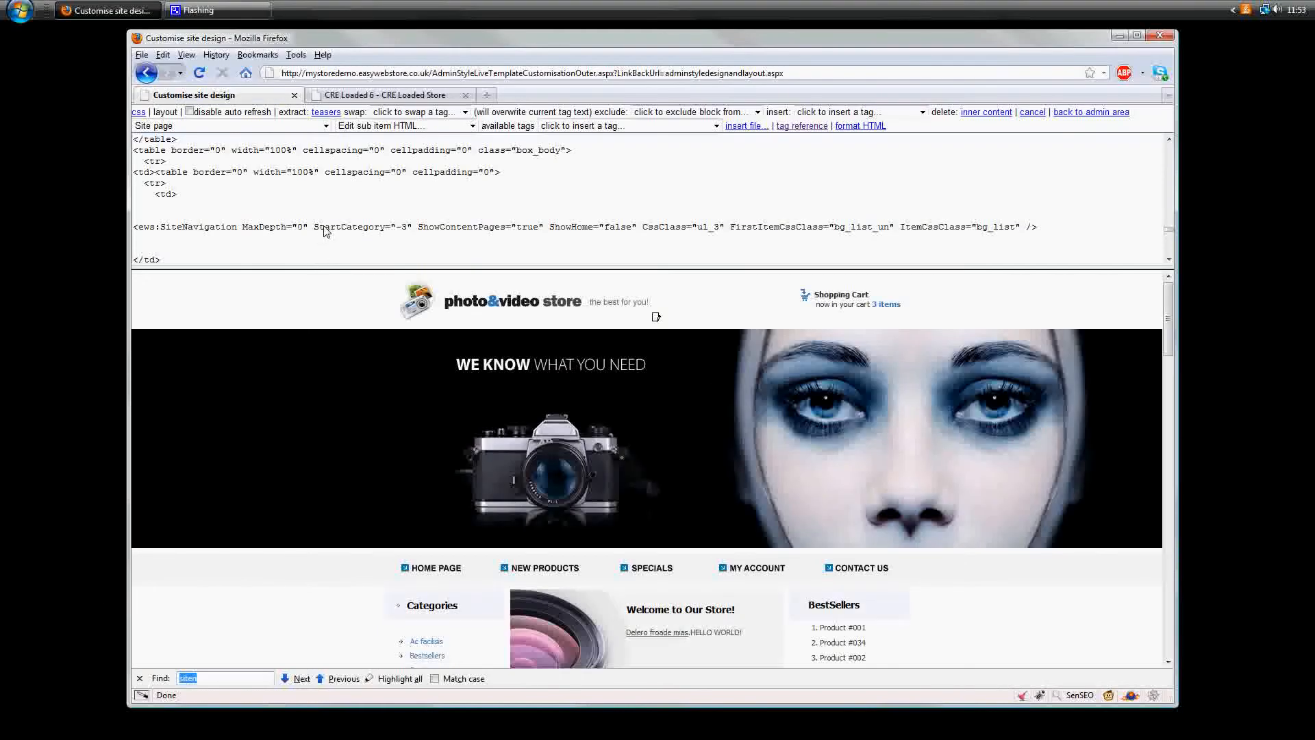
text(bests)
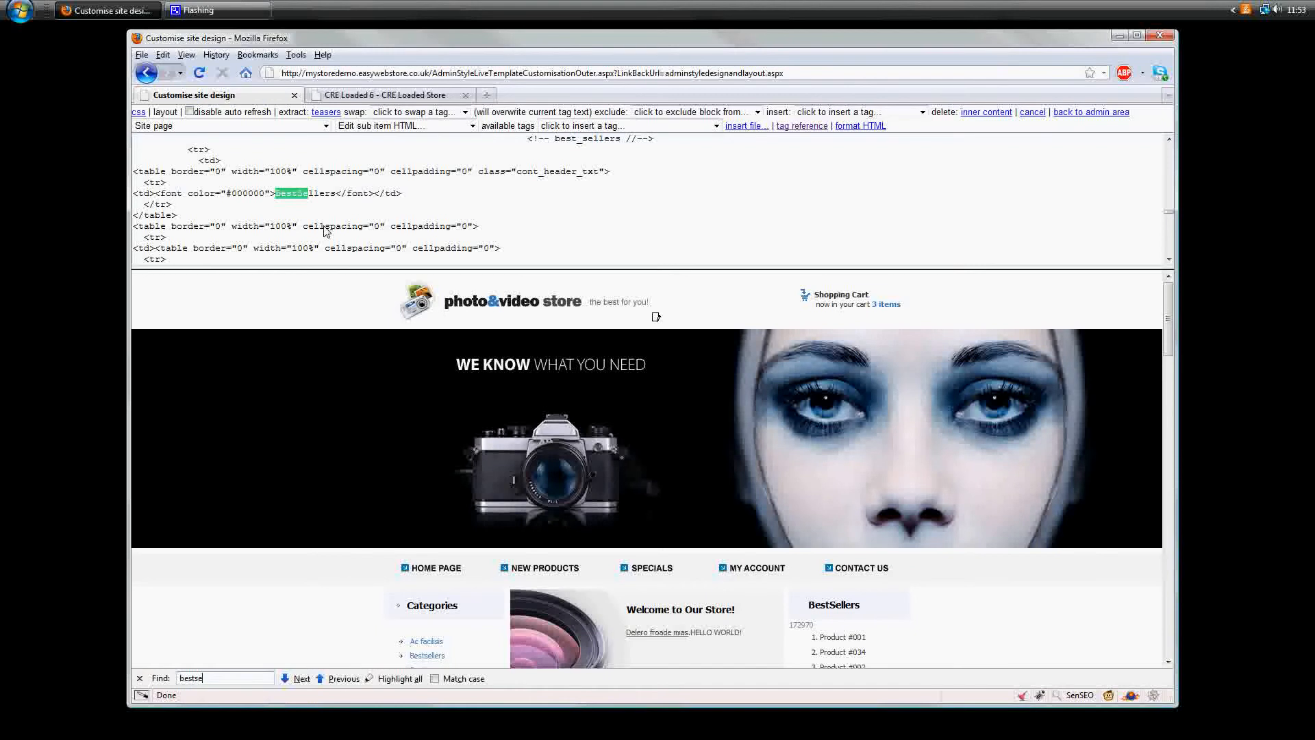
text(e)
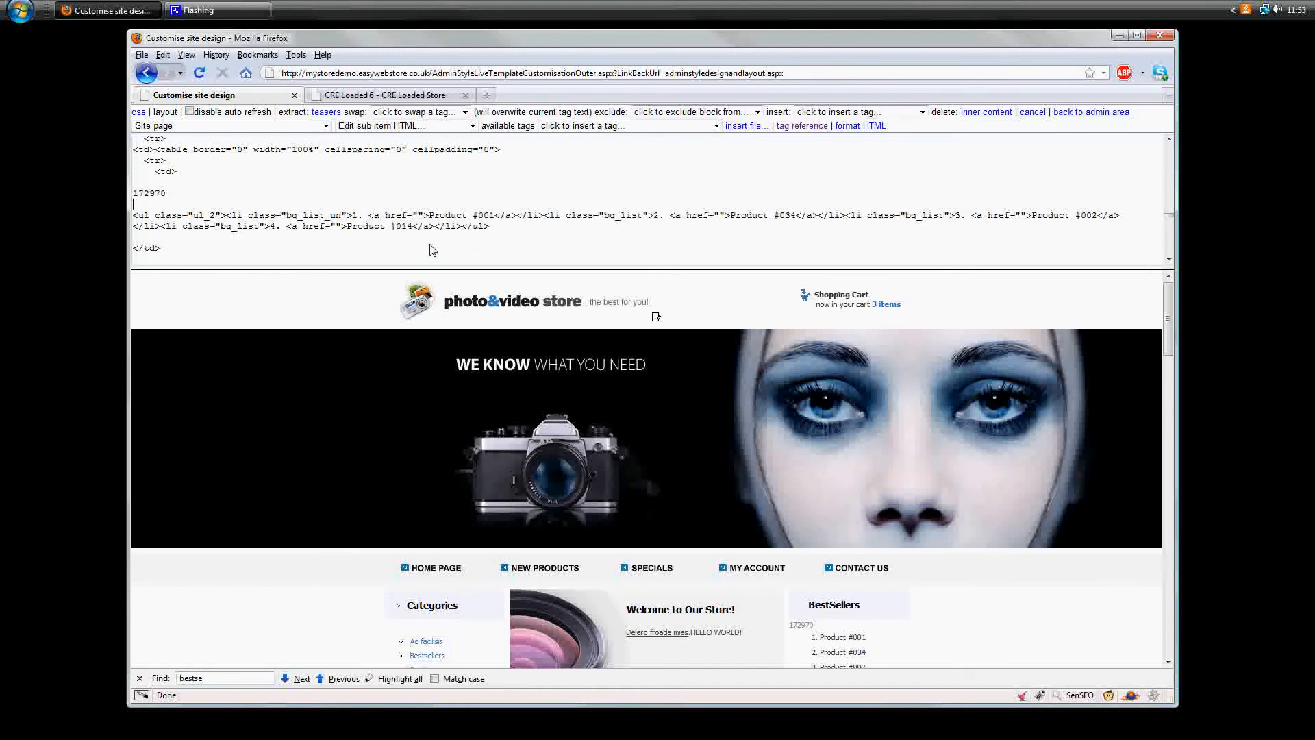
text(<ews:SiteNavigation MaxDepth="0" StartCategory="-2" ShowHome="false" CssClass="ul_1" FirstItemCssClass="bg_list_un" ItemCssClass="bg_list" />)
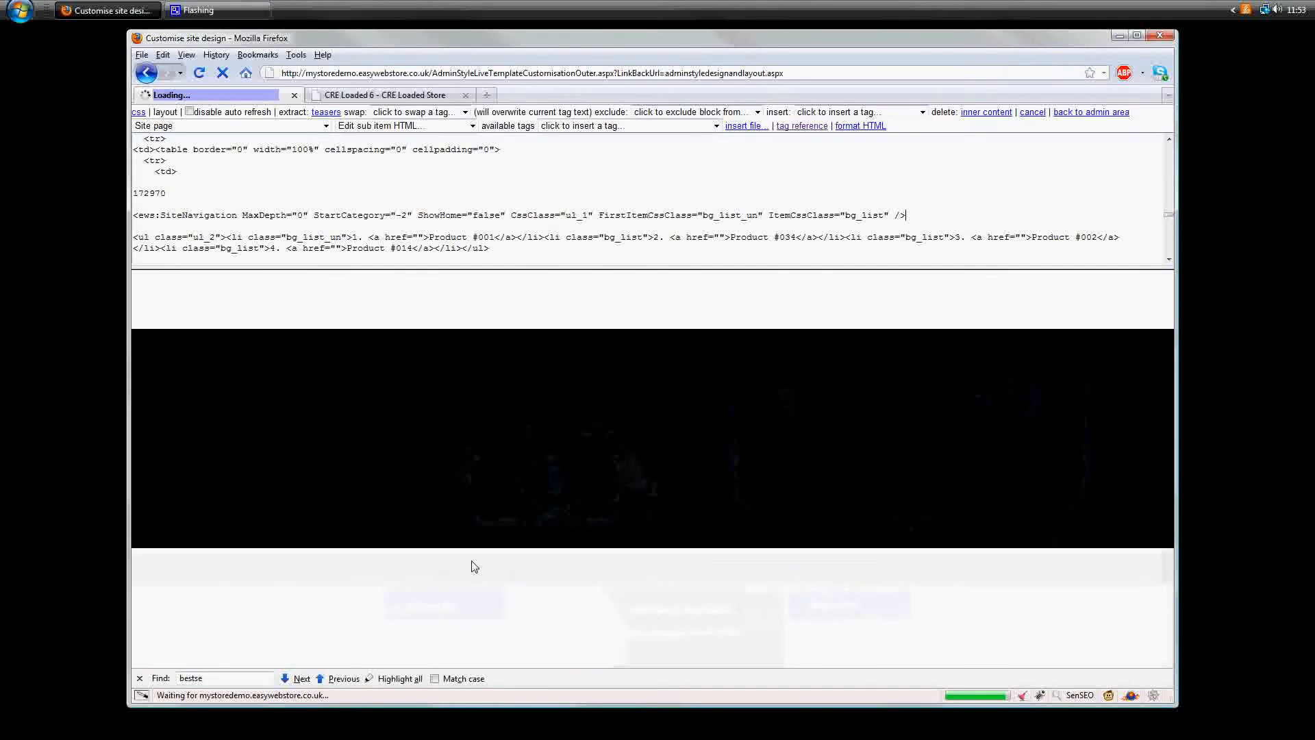
- Move the loose ID 172970 into the BestSellers SiteNavigation tag as its StartCategory, and set CssClass to "ul_2"
double_click(157, 197)
key(ctrl+c)
key(Delete)
double_click(396, 217)
key(ctrl+v)
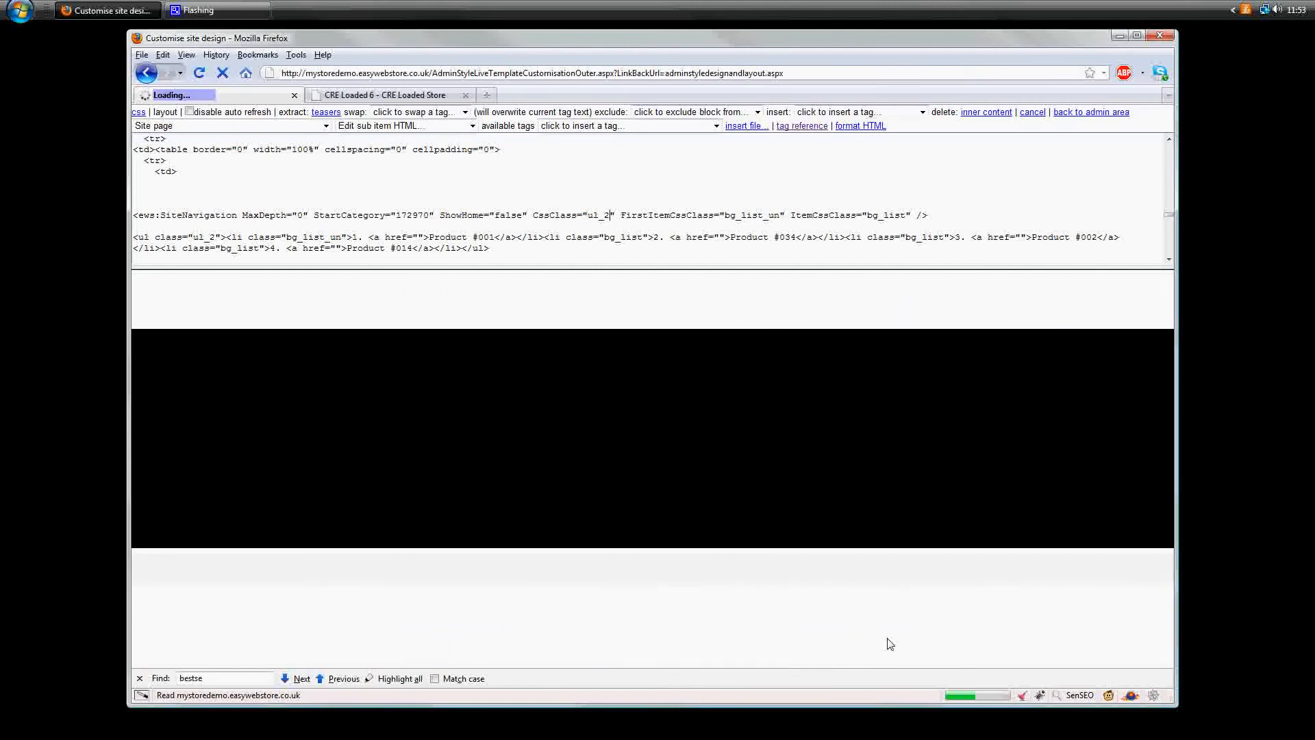
- Delete the static ul list of products beneath the BestSellers SiteNavigation tag
scroll(903, 628, down, 3)
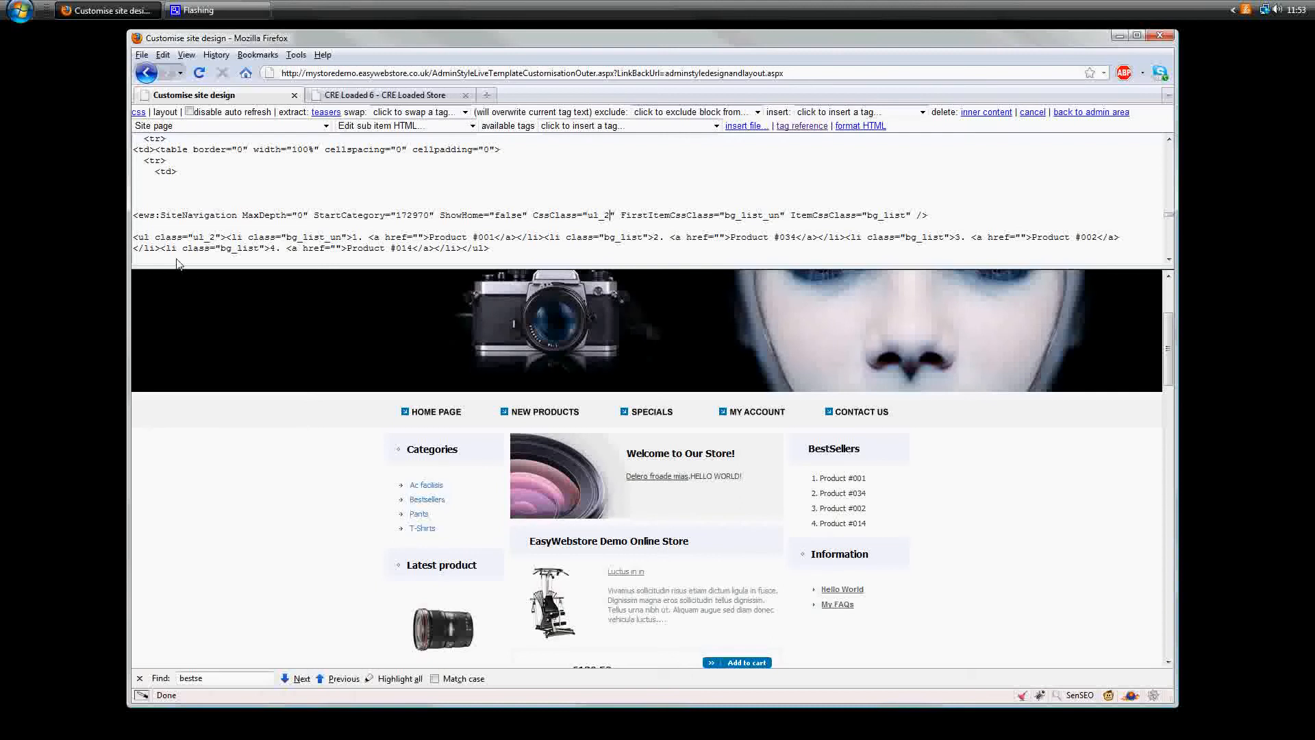
shift+click(495, 250)
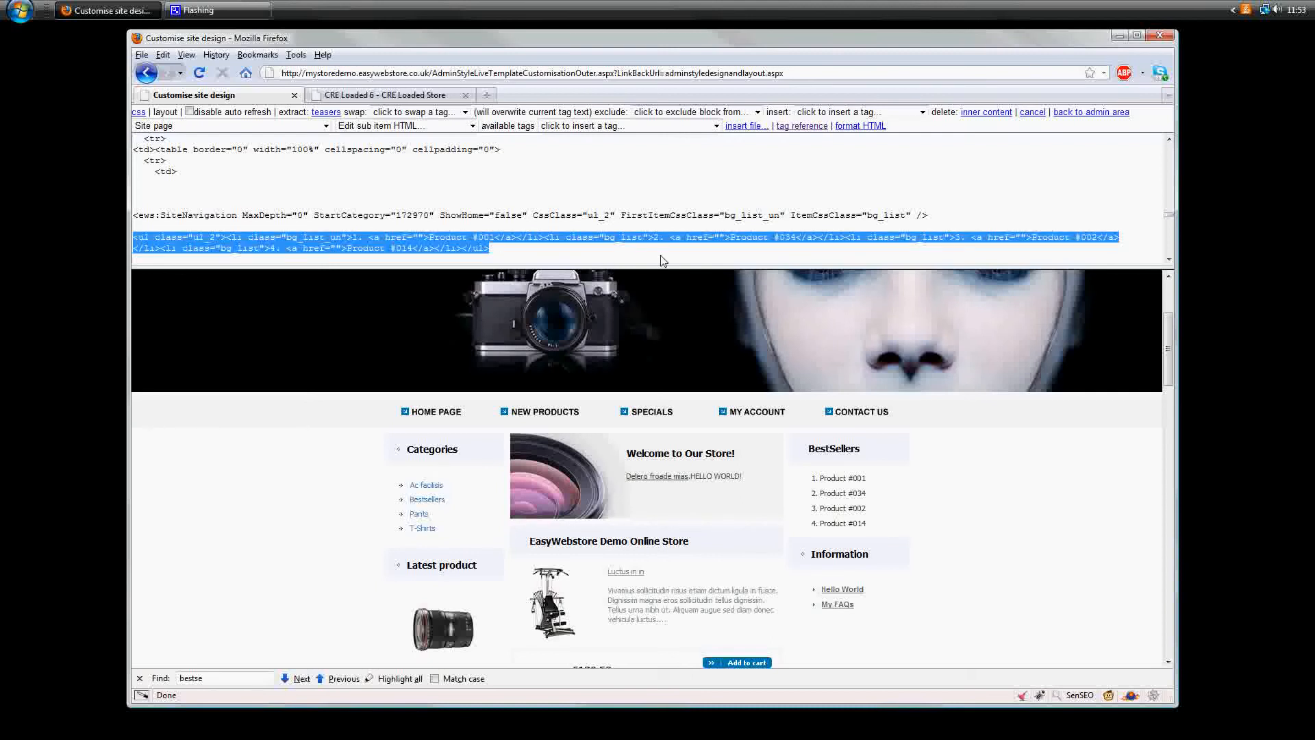
key(Delete)
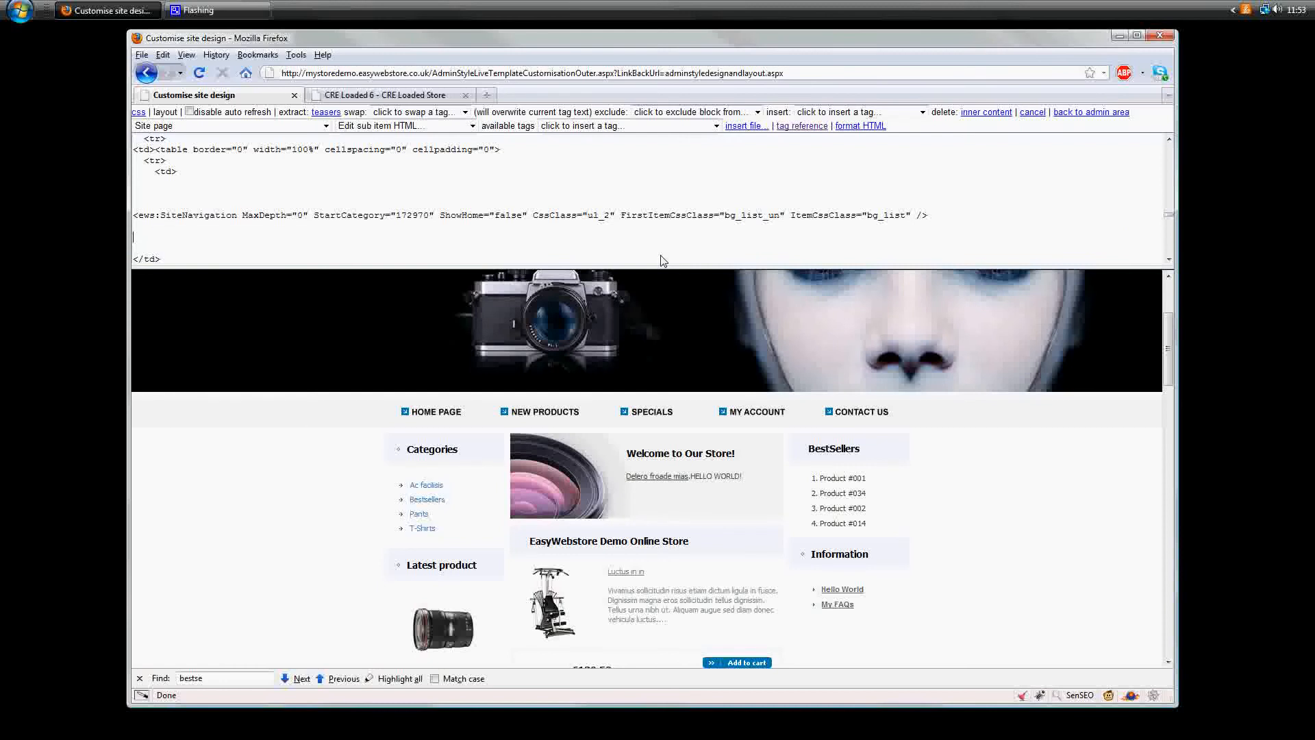
- Add the attribute ShowContentPages="true" to the BestSellers SiteNavigation tag, directly after its StartCategory
click(433, 216)
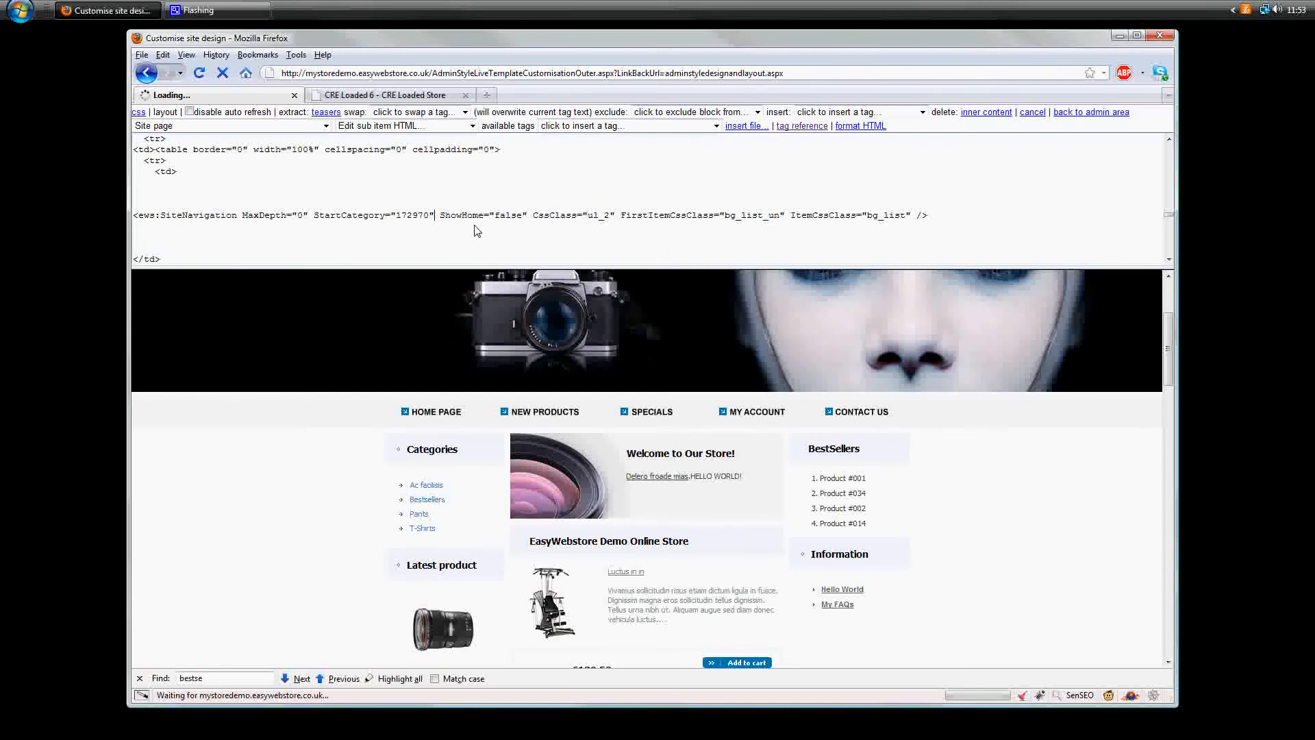
text(ShowContentPages=")
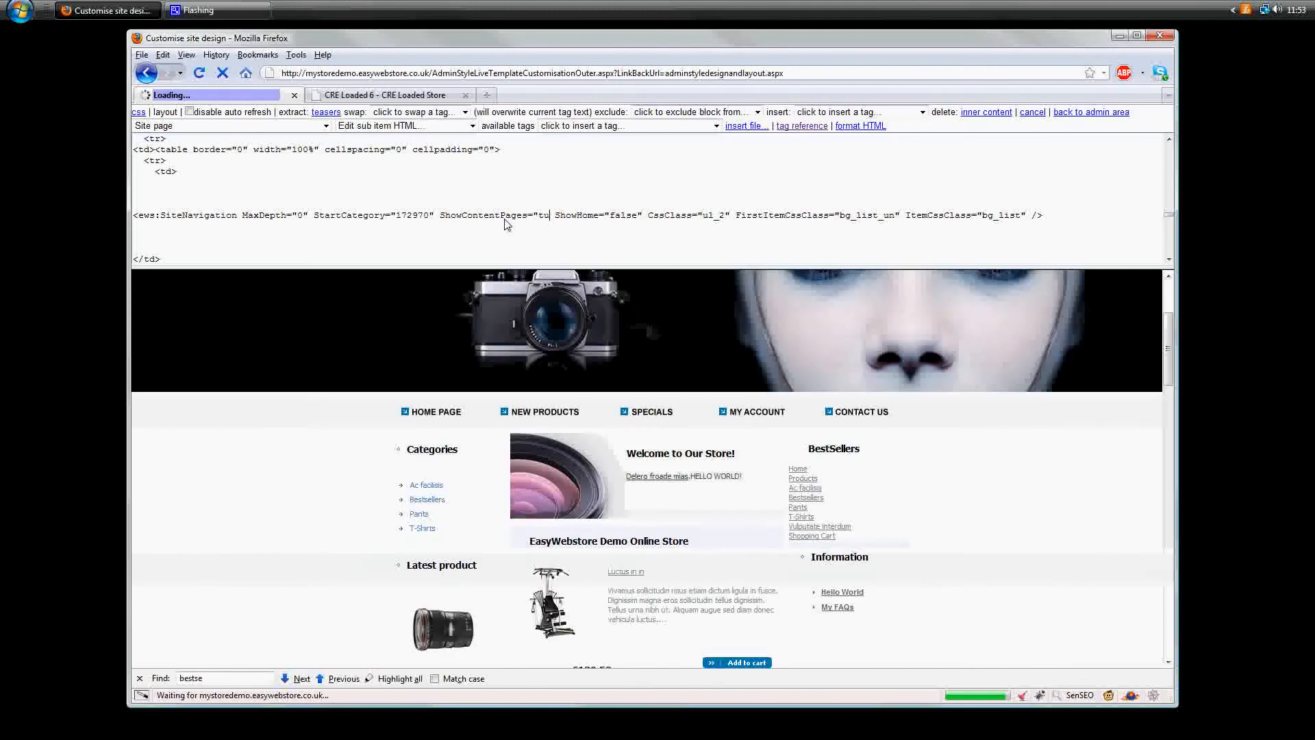
text(true")
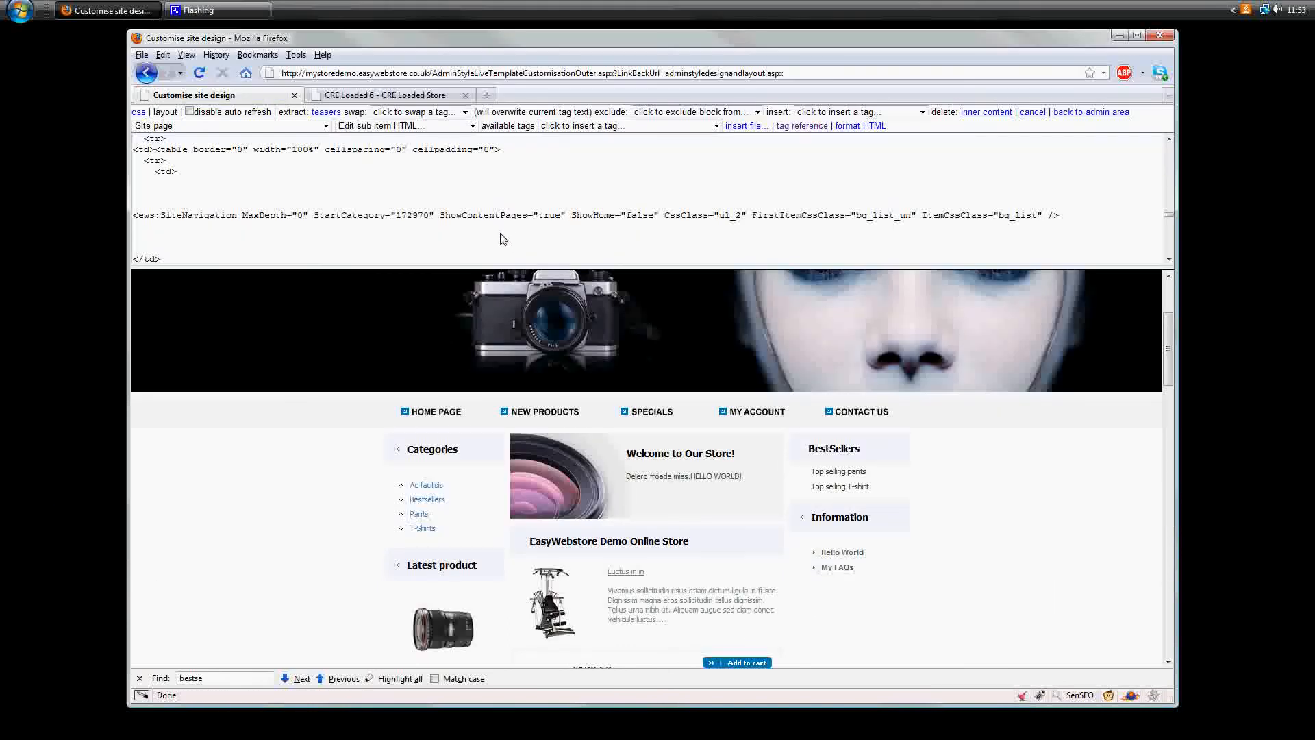
- Test the Top selling T-shirt link in the preview's BestSellers box, and return to the store's home page to review its layout
click(840, 487)
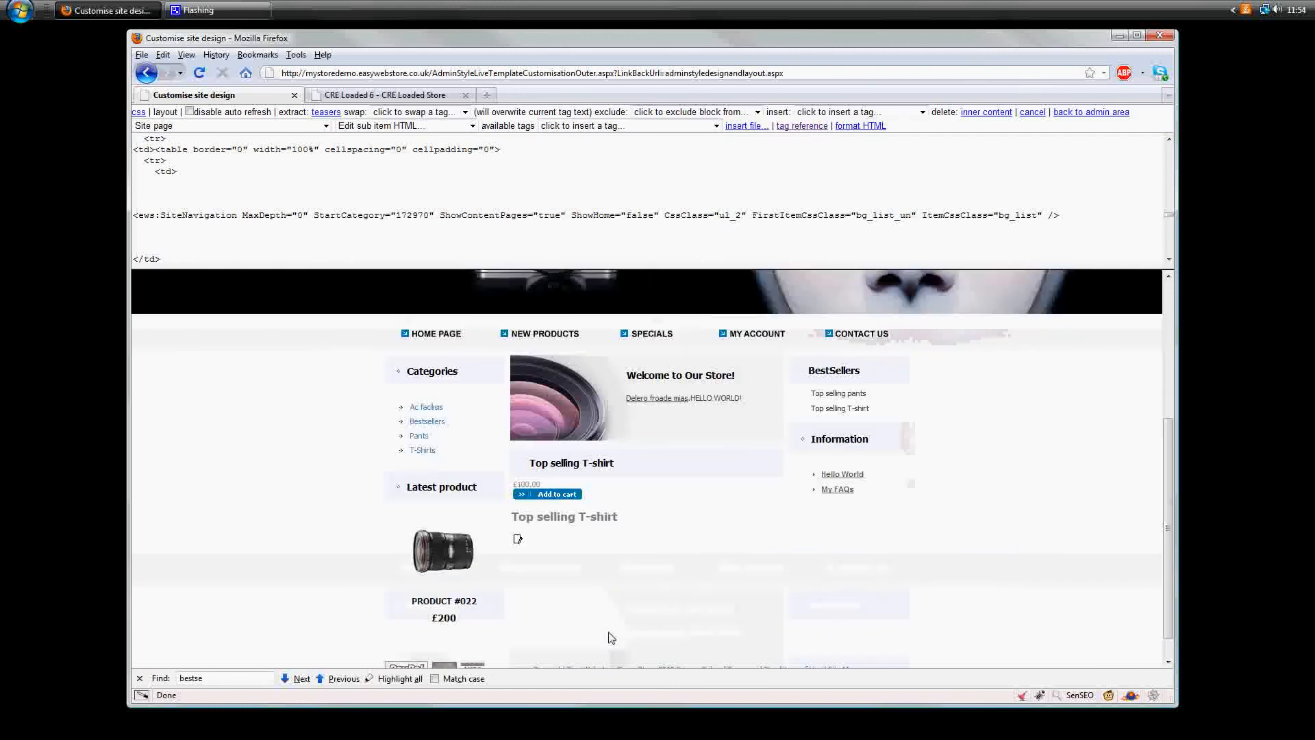
scroll(611, 638, up, 4)
scroll(462, 366, up, 2)
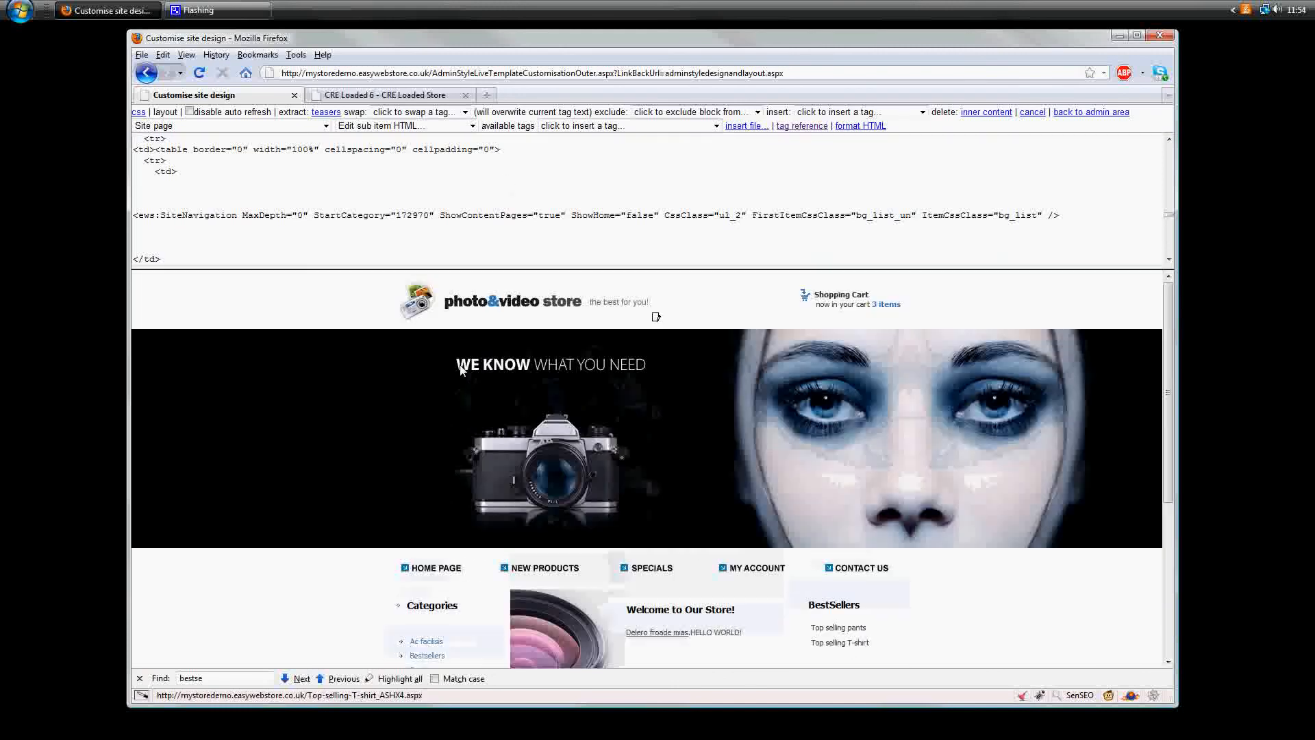
click(472, 304)
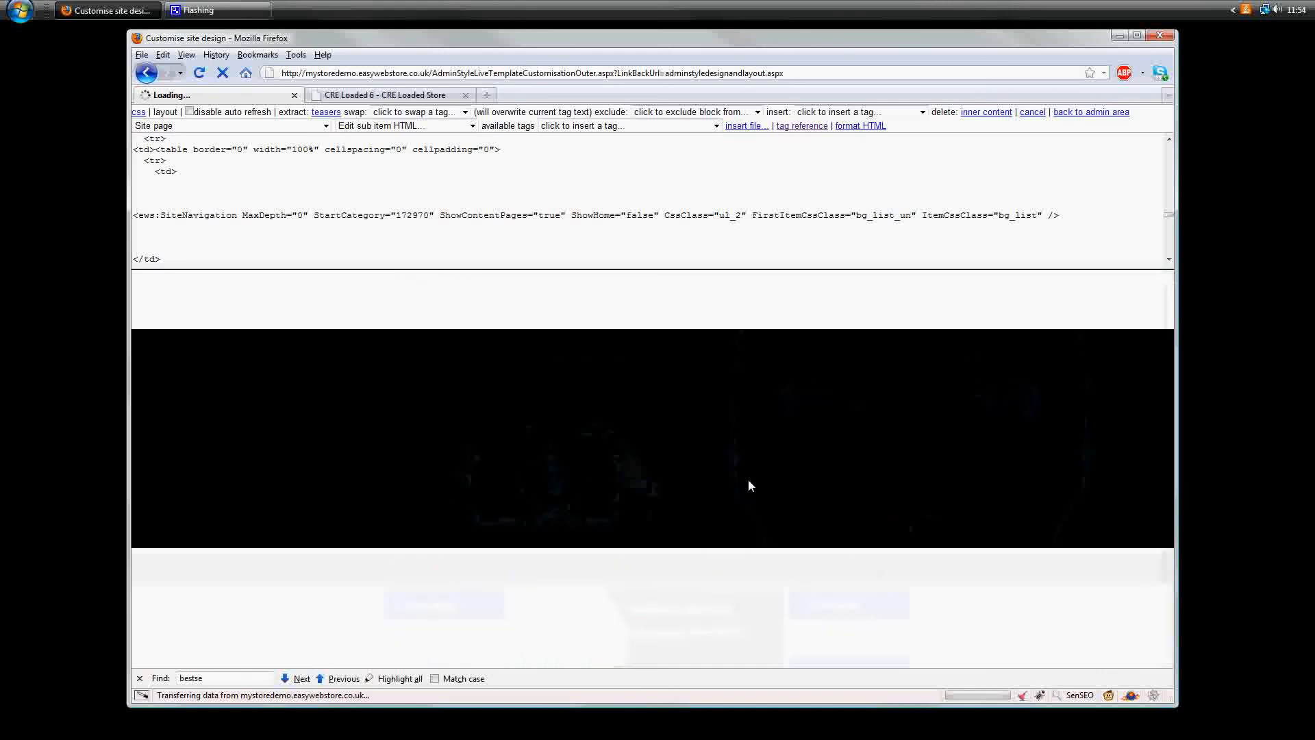
scroll(933, 570, down, 4)
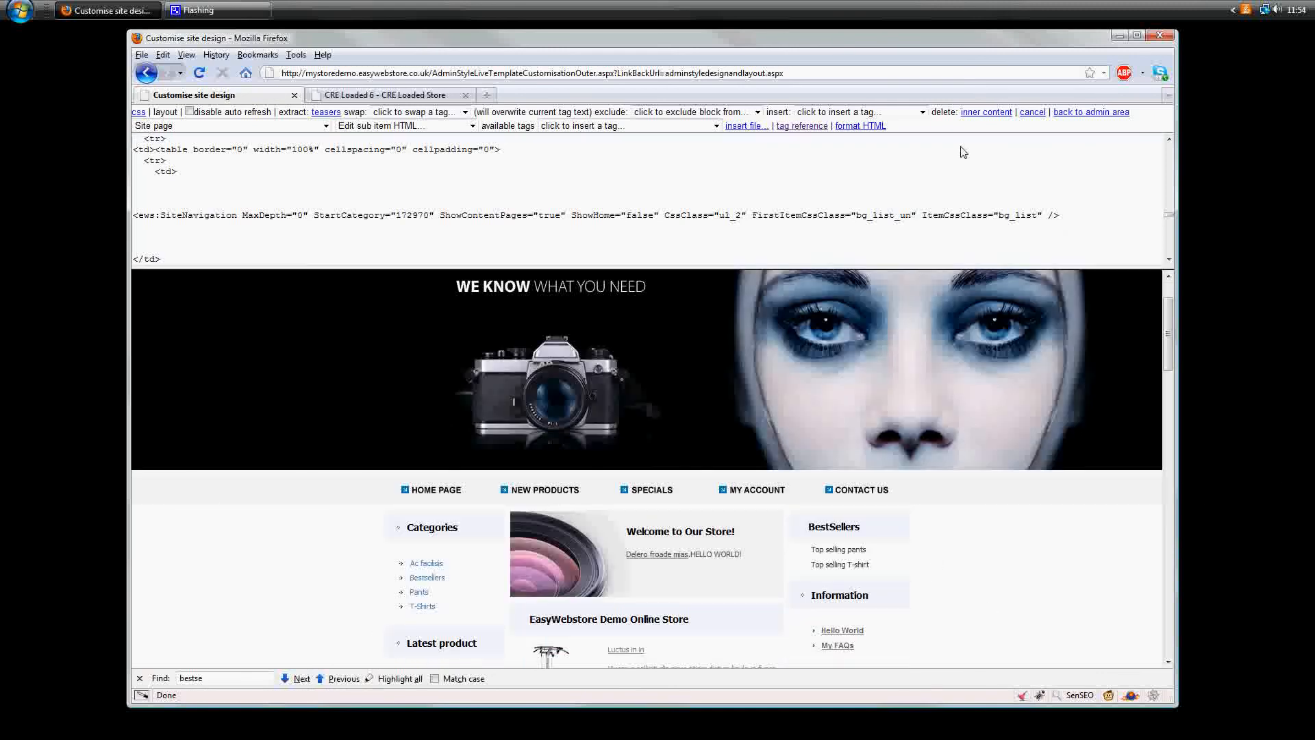
scroll(897, 491, down, 15)
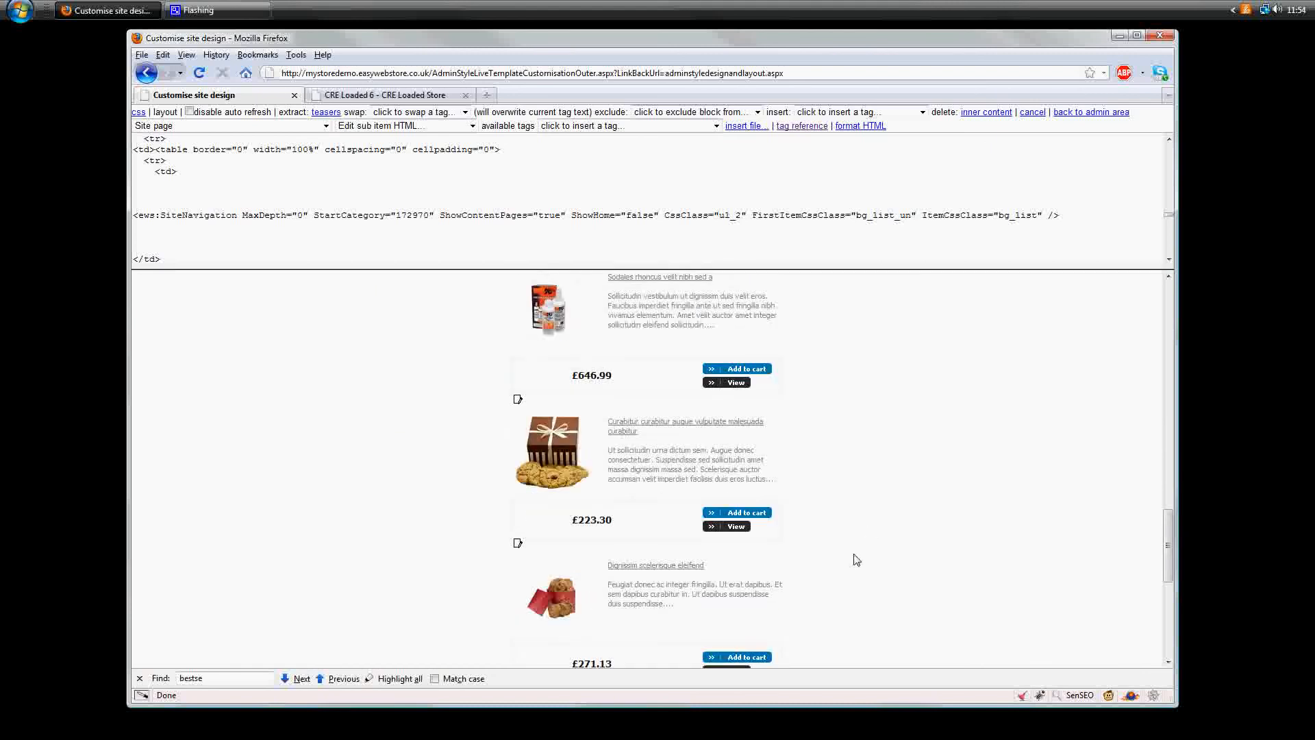
scroll(848, 571, up, 4)
scroll(848, 571, up, 12)
scroll(887, 578, down, 8)
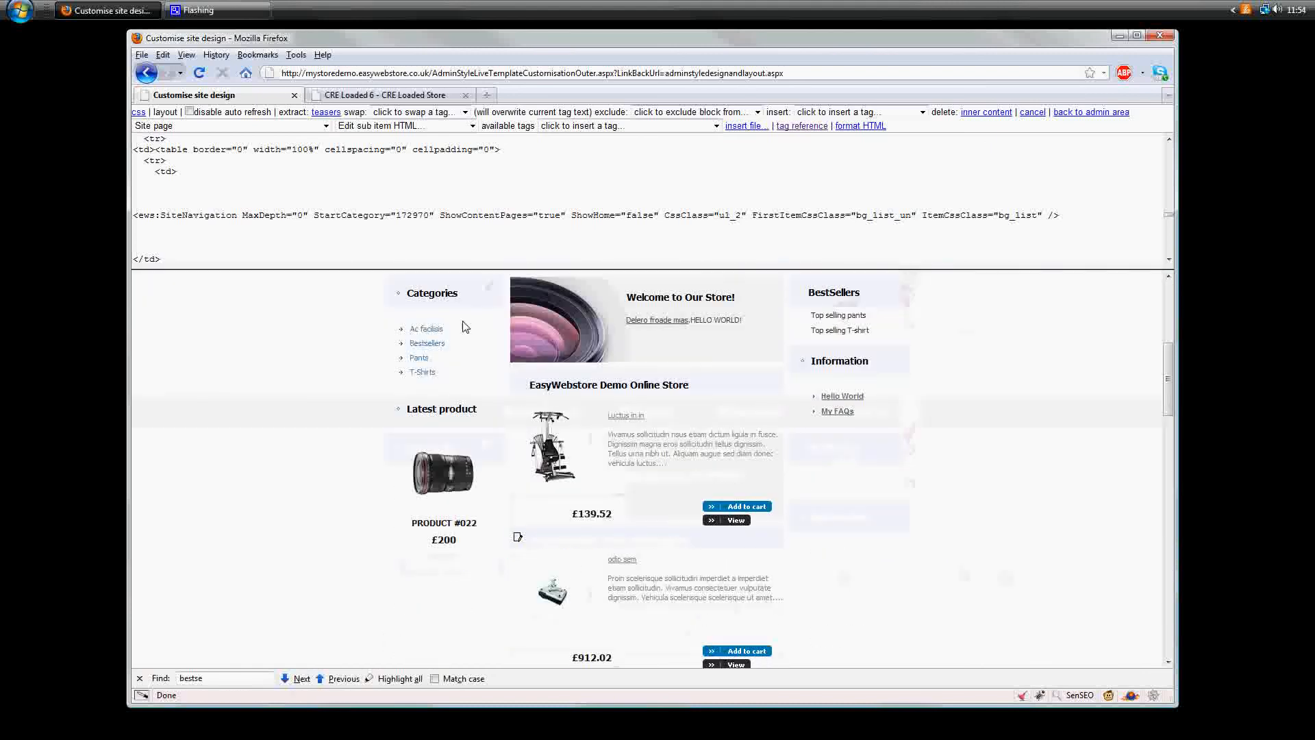
scroll(617, 411, up, 8)
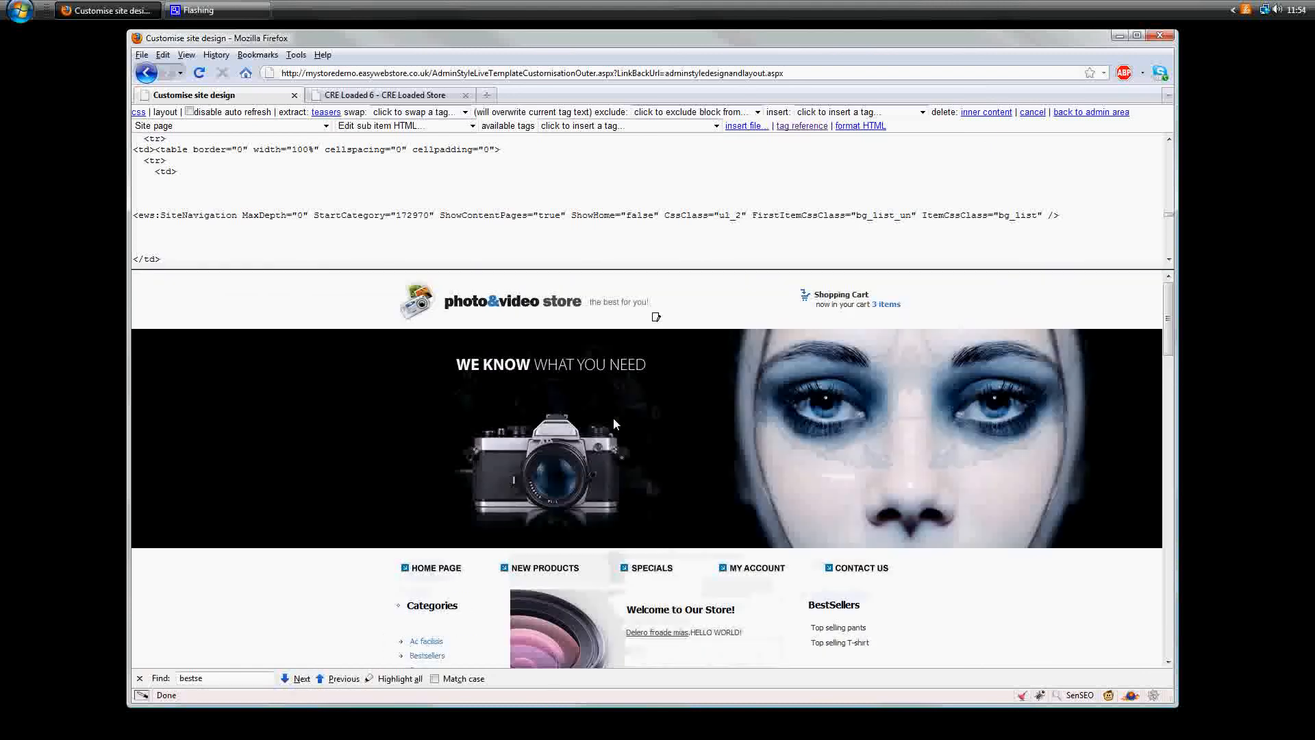